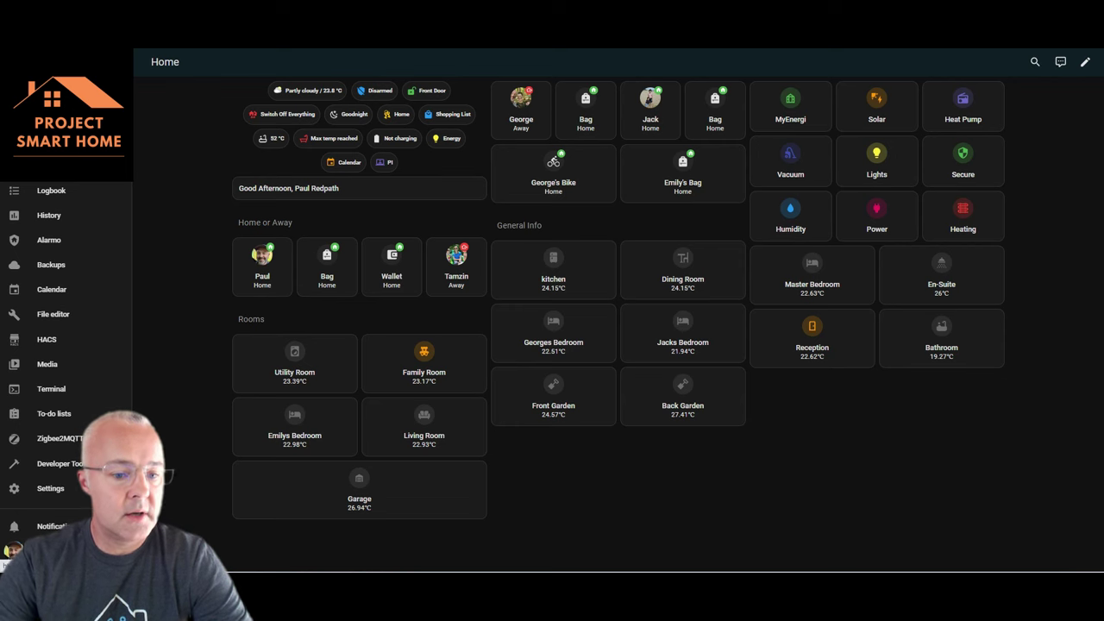
Open the Utility Room automation that switches off the washing machine plug when finished.
left_click(14, 488)
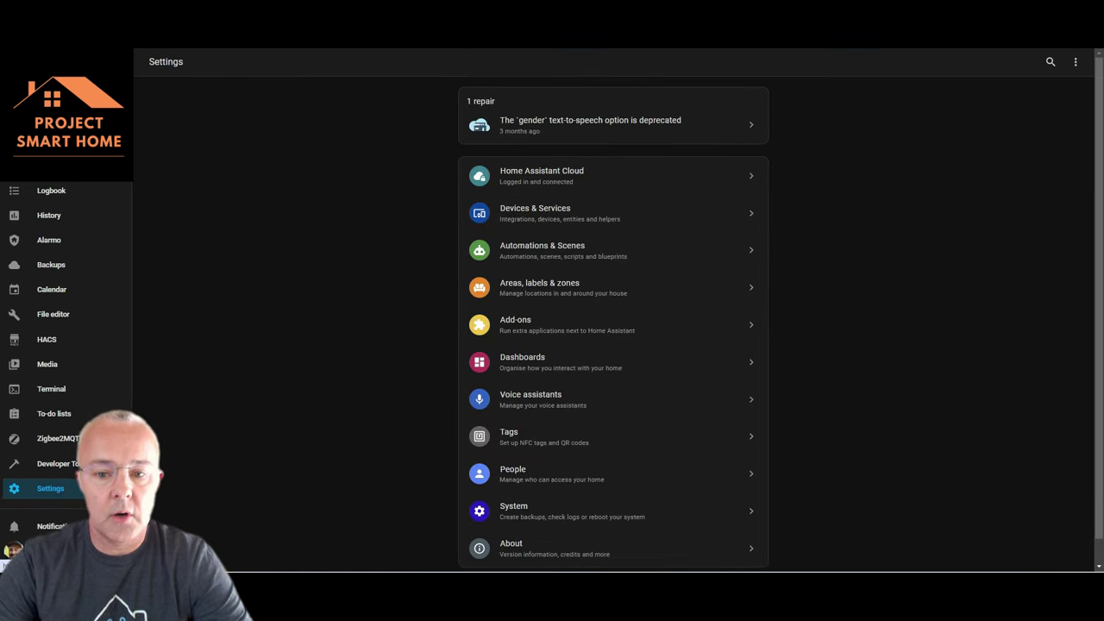
left_click(613, 250)
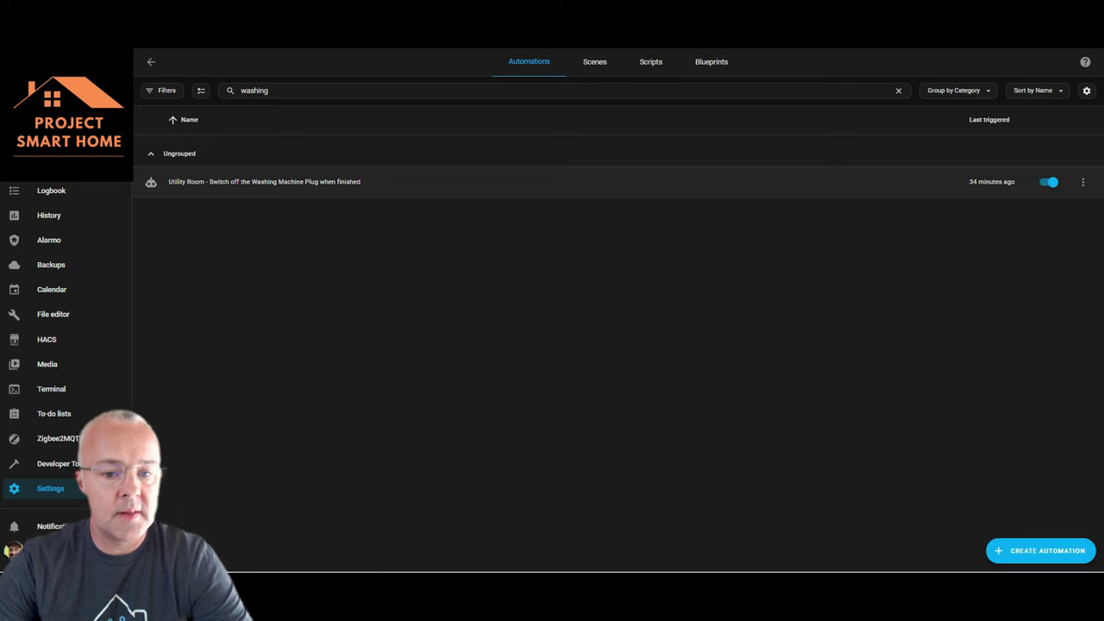
left_click(264, 181)
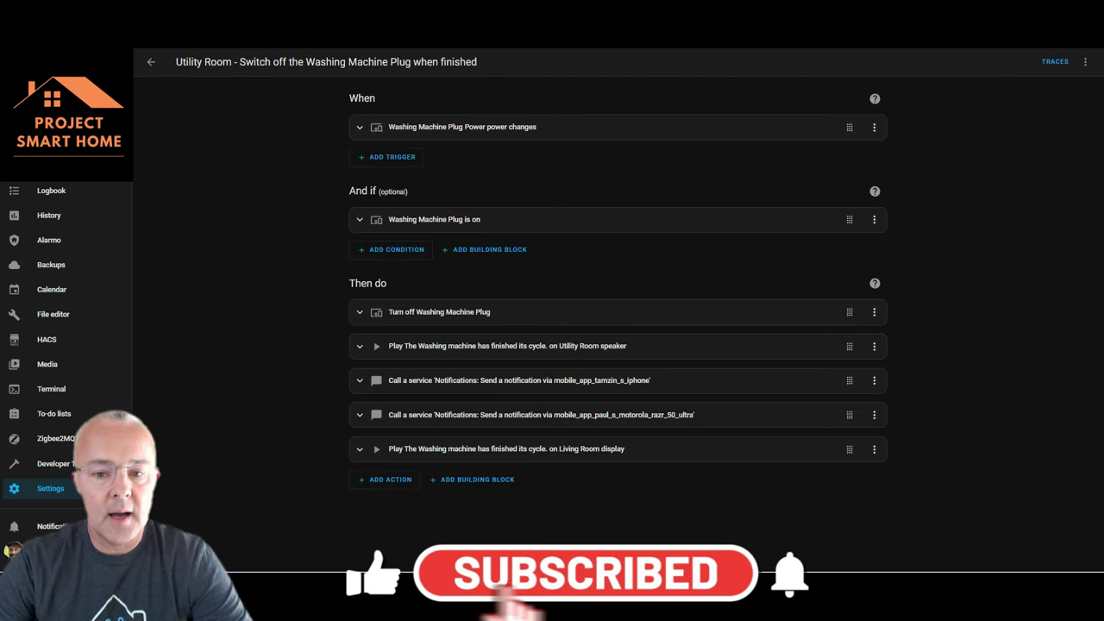
Expand the washing machine plug's power trigger and review its threshold, duration, condition and the automation's actions.
left_click(461, 127)
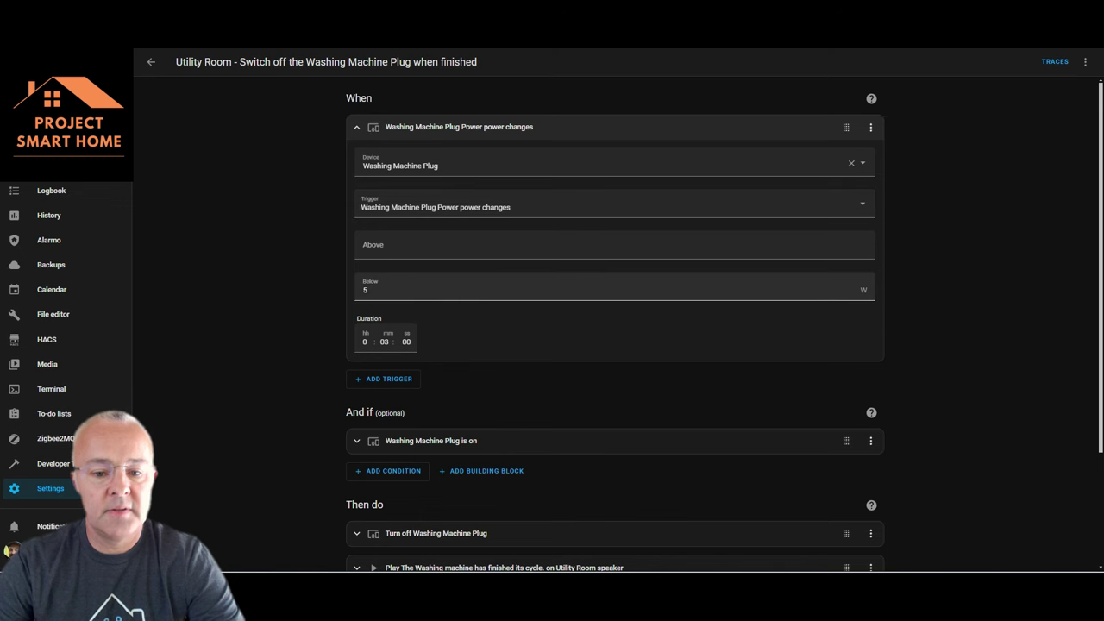
left_click(385, 342)
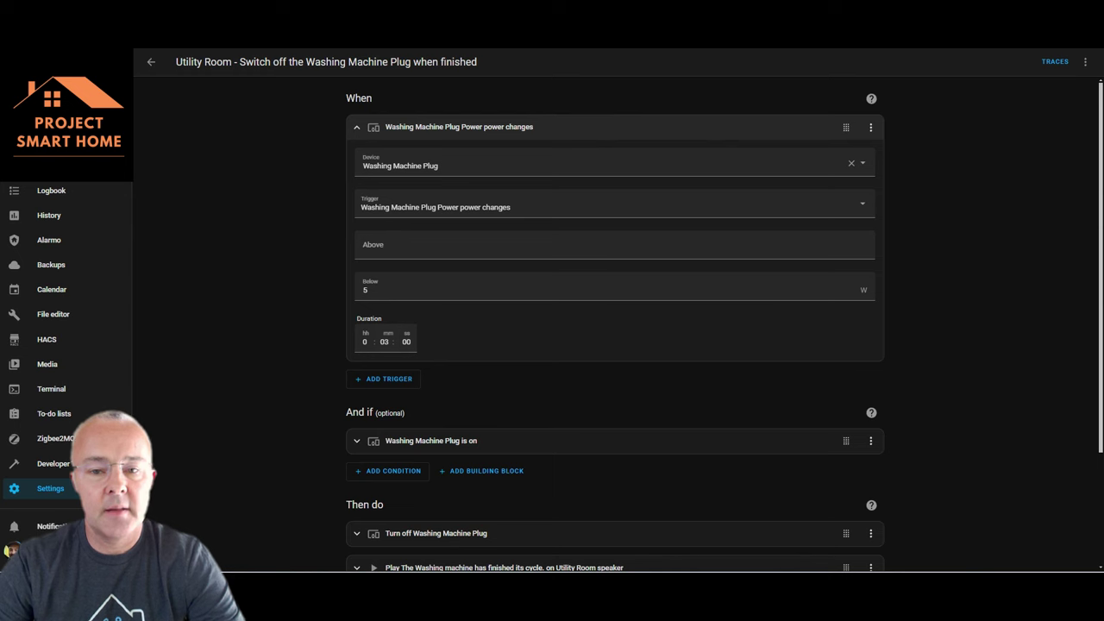
scroll(614, 324, "down", 3)
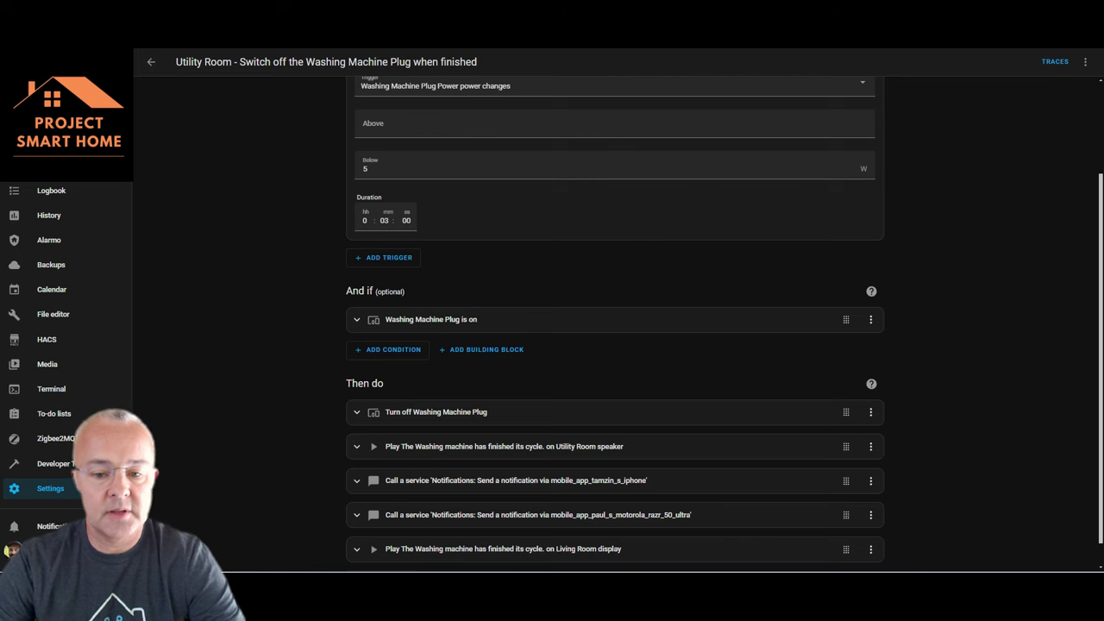
scroll(614, 323, "down", 1)
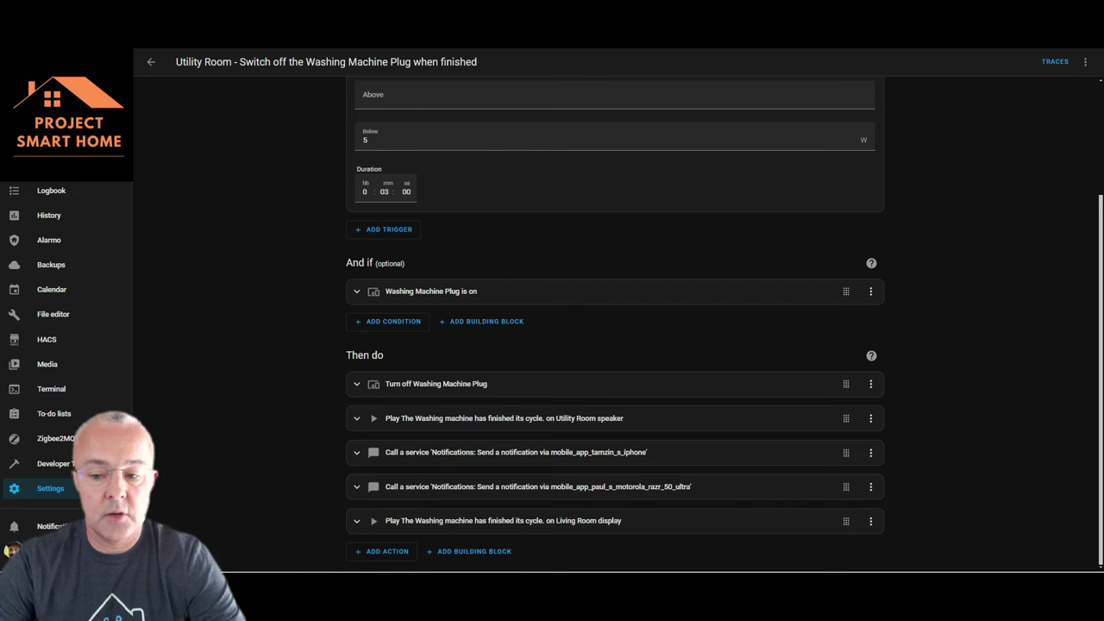
Test-run the action that plays the washing machine announcement on the Utility Room speaker.
left_click(871, 418)
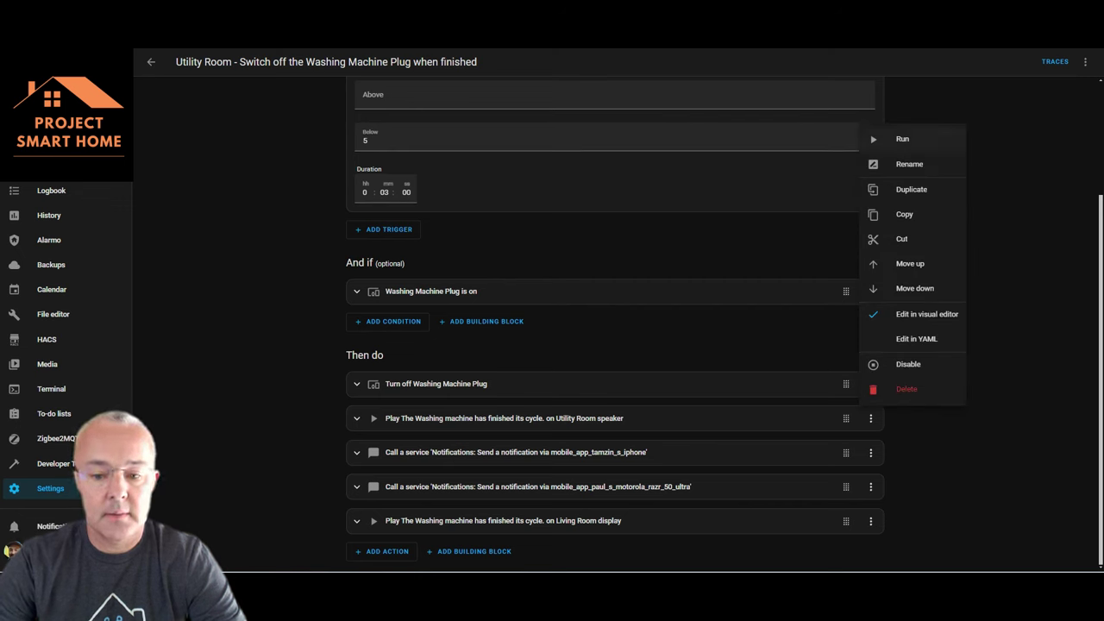
right_click(909, 145)
key("Escape")
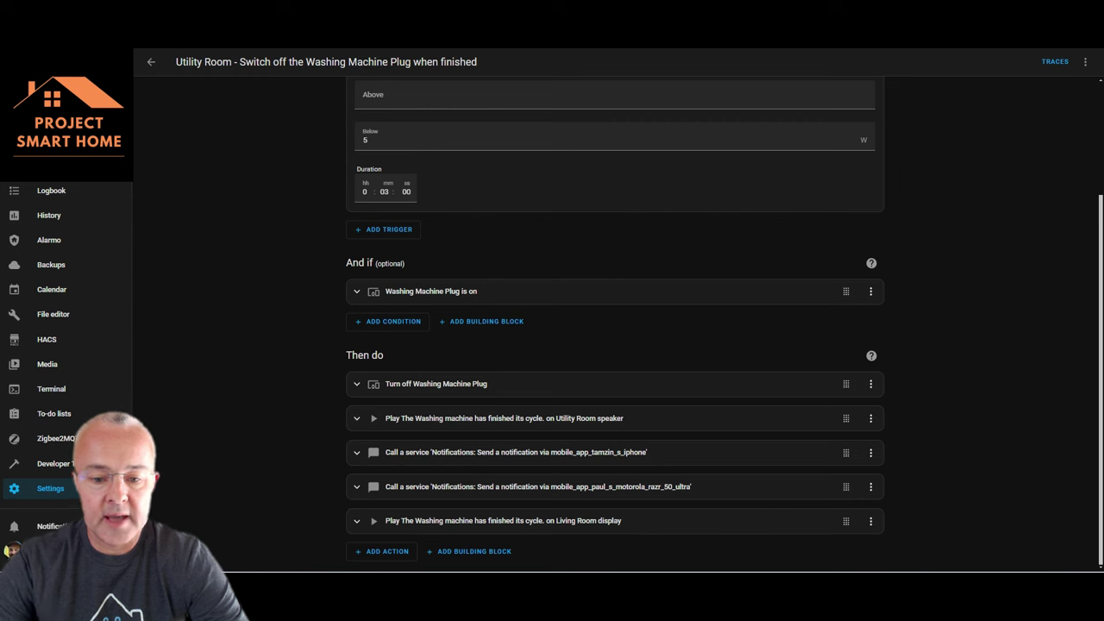
Inspect the message settings of the two phone notification actions in the washing machine automation, and collapse both.
left_click(516, 452)
scroll(614, 324, "down", 3)
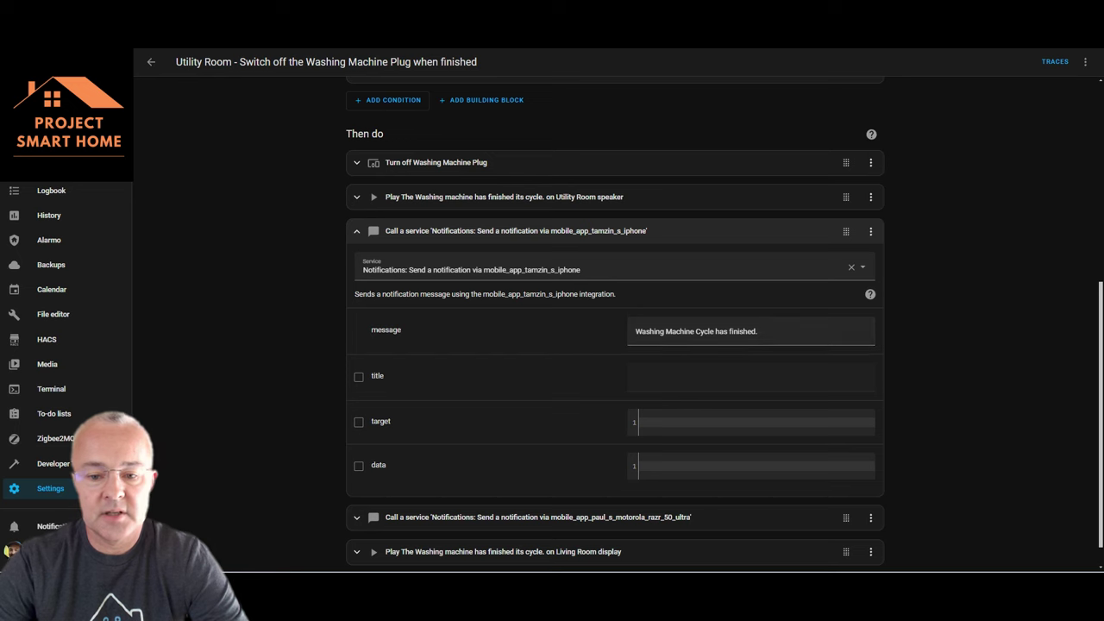
scroll(614, 323, "down", 1)
left_click(538, 486)
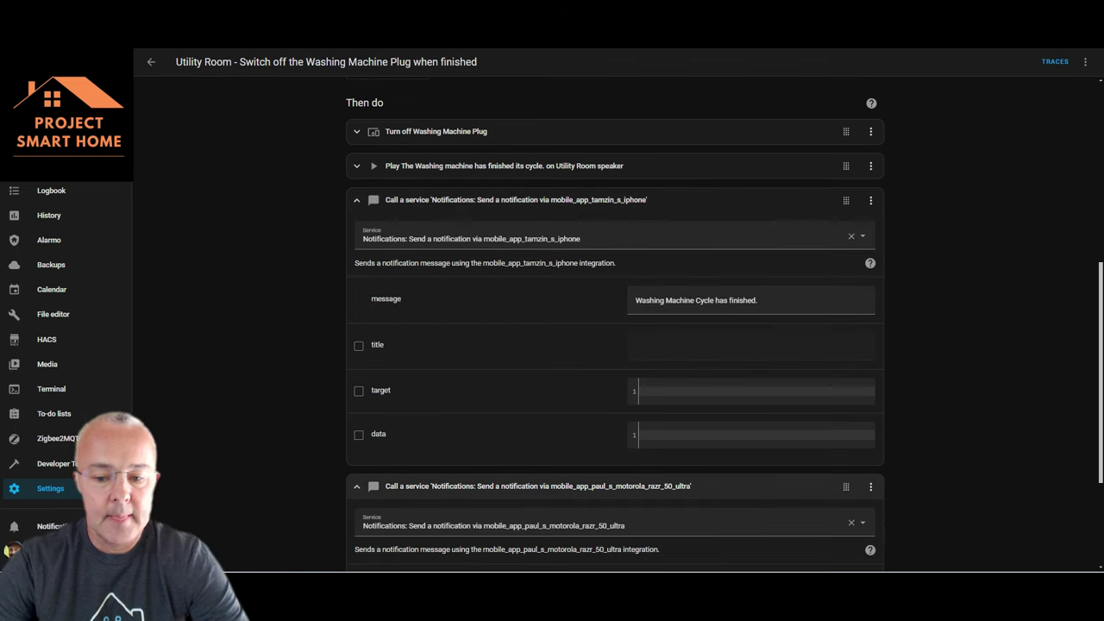
scroll(615, 324, "down", 1)
scroll(614, 324, "down", 1)
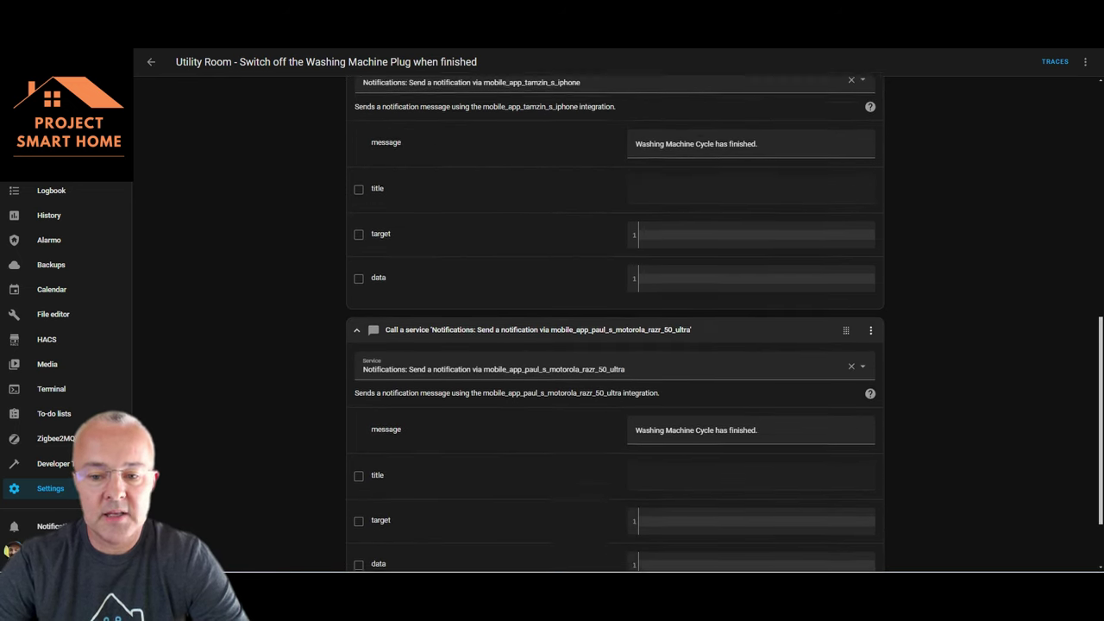
scroll(614, 324, "up", 1)
scroll(614, 324, "up", 2)
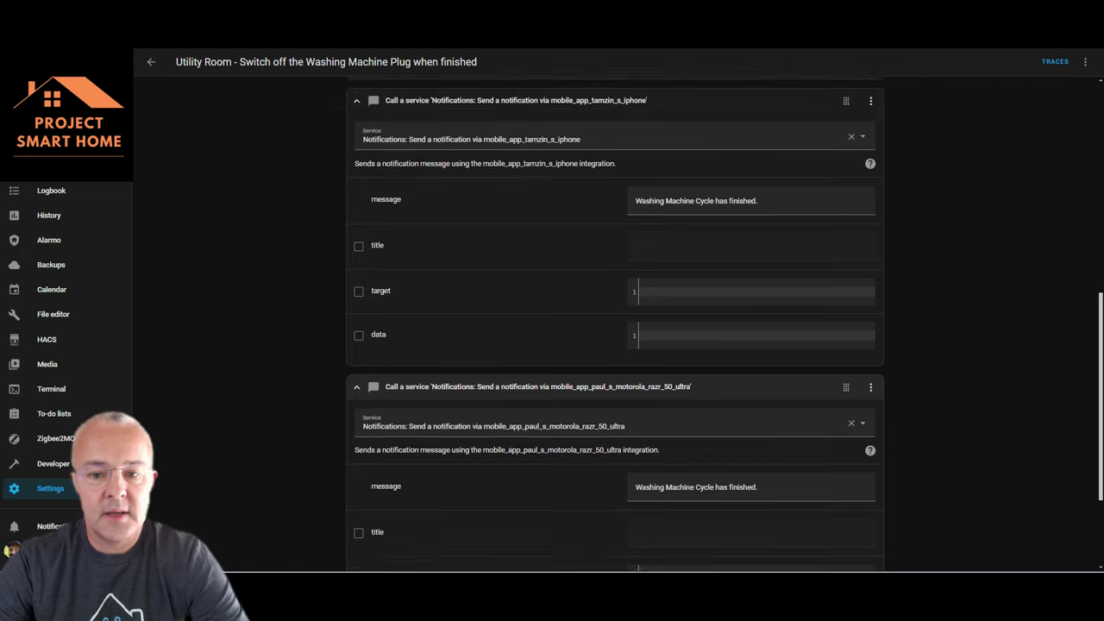
scroll(614, 323, "up", 1)
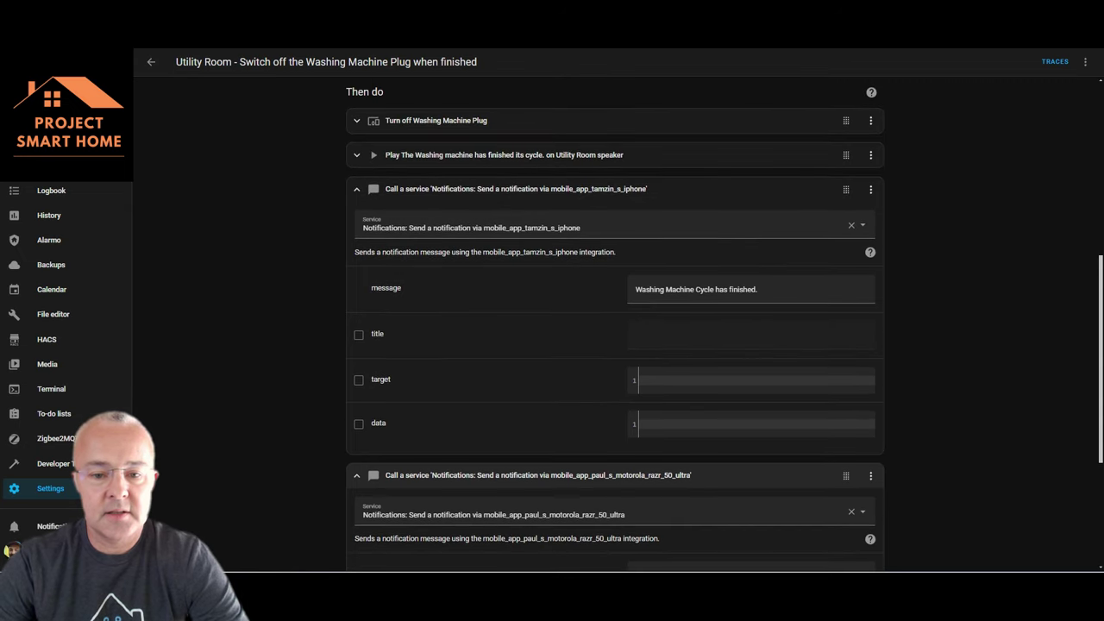
left_click(357, 207)
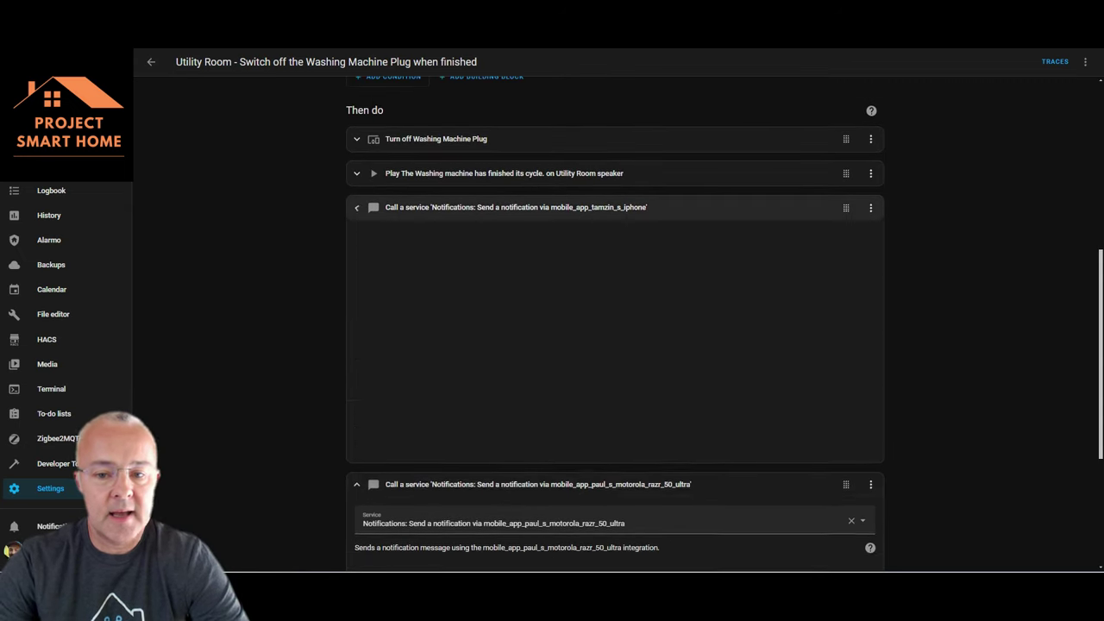
left_click(356, 242)
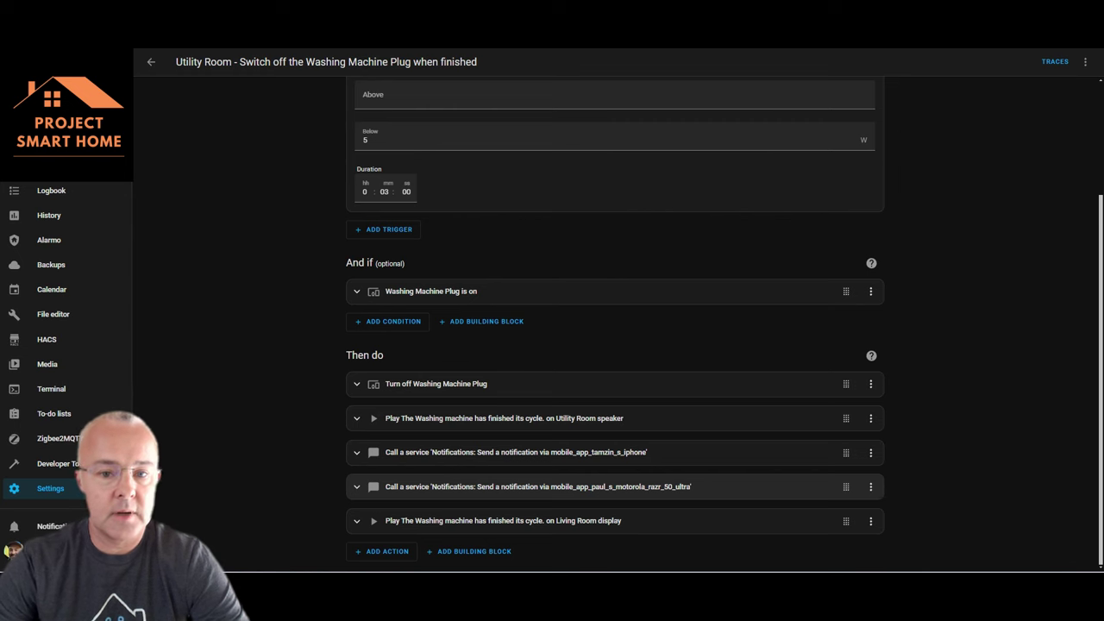
Search the automations list for "tumble" and open the Utility Room automation that switches off the tumble dryer plug.
scroll(614, 324, "up", 2)
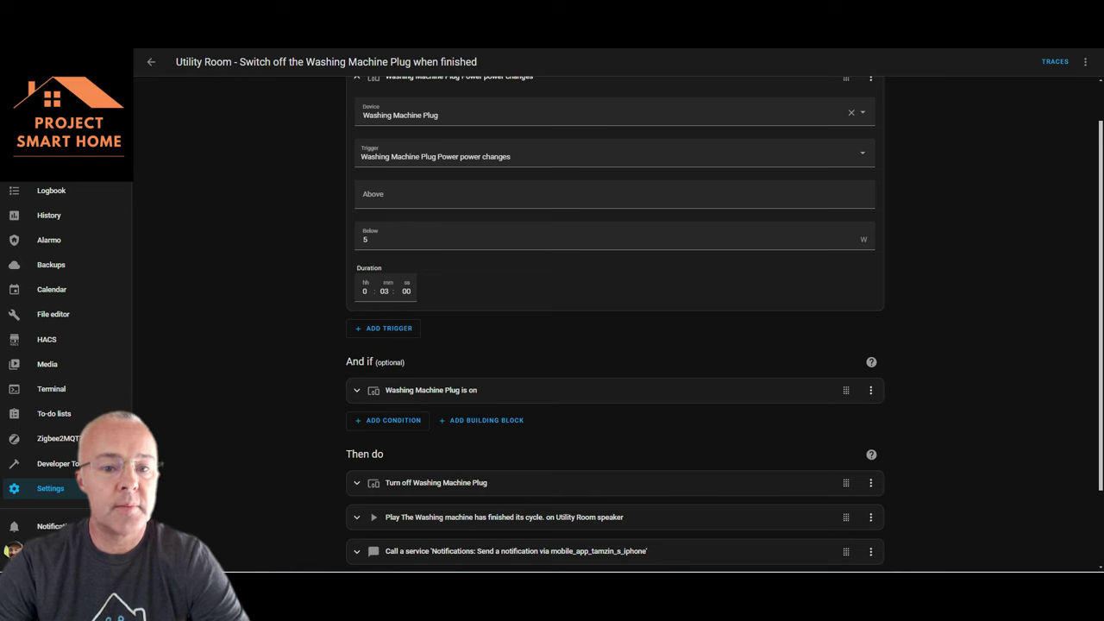
left_click(150, 61)
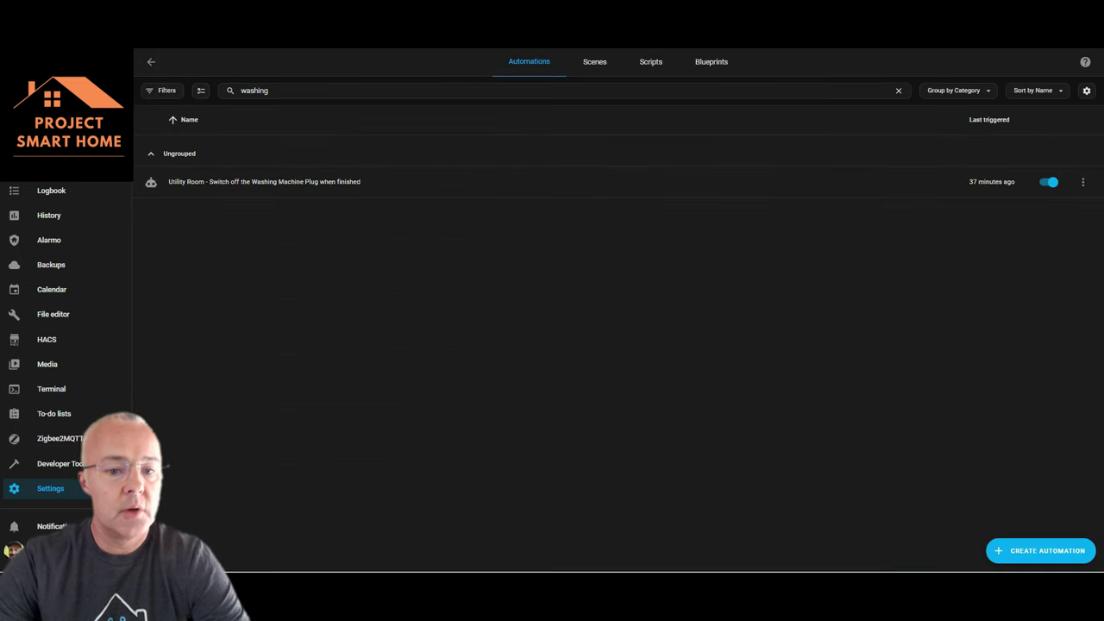
left_click(269, 91)
key("BackSpace")
key("BackSpace")
key("BackSpace")
key("BackSpace")
key("BackSpace")
key("BackSpace")
key("BackSpace")
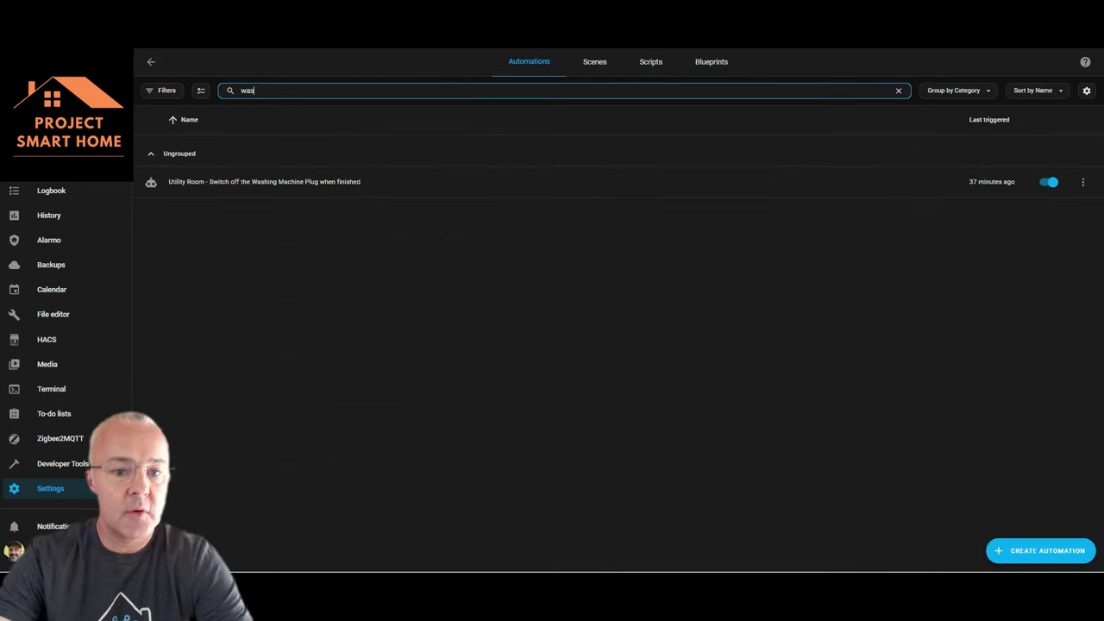
type("tumble")
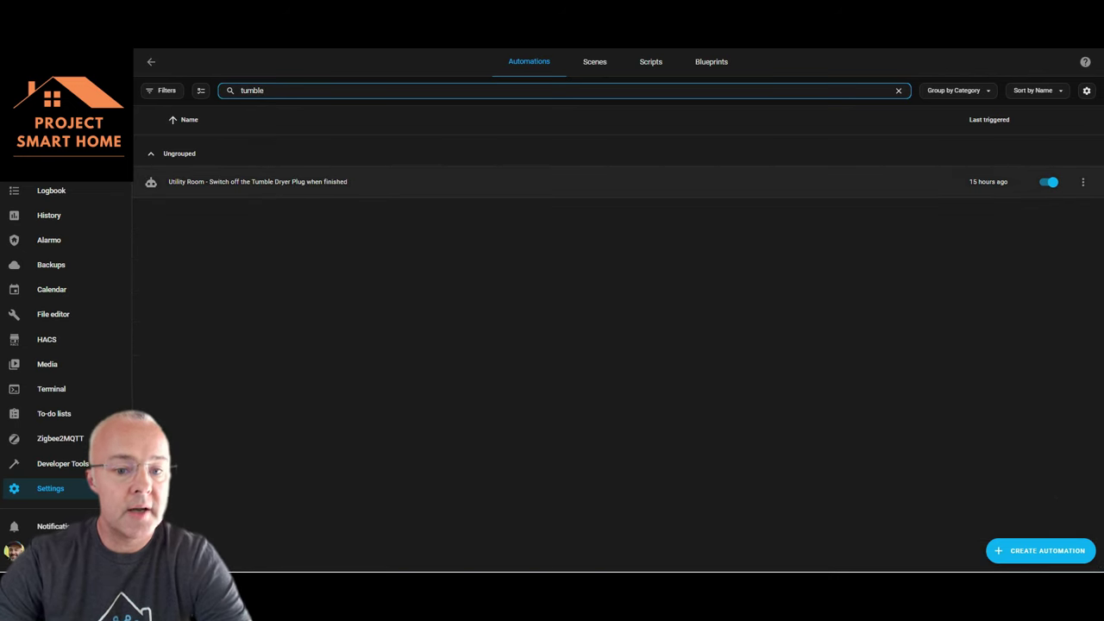
left_click(257, 181)
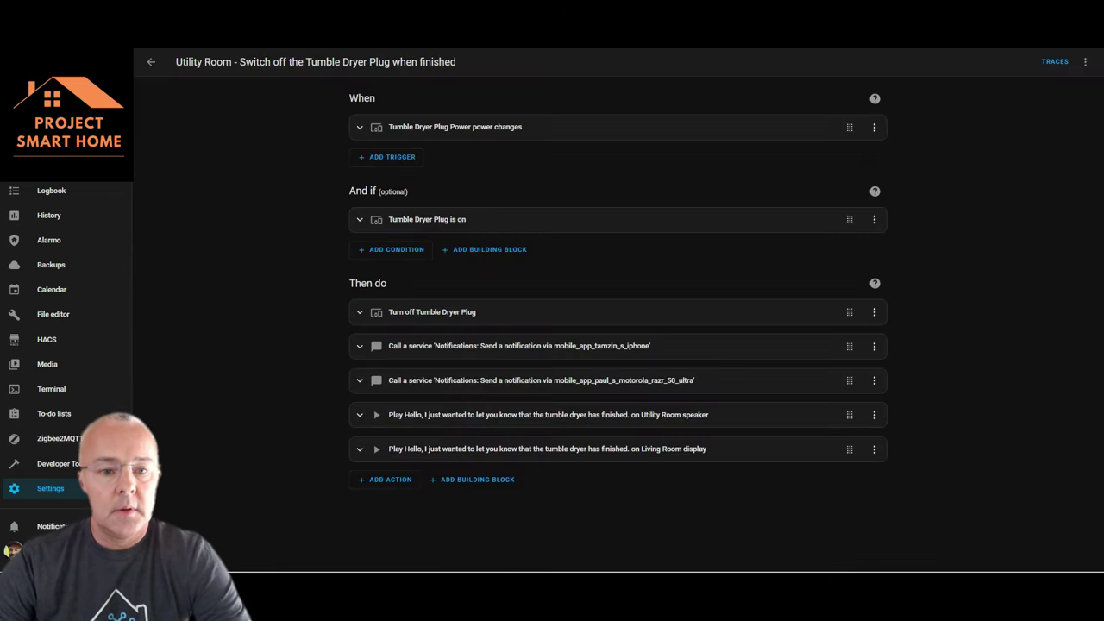
Expand the tumble dryer plug's power trigger and review its threshold, duration, condition and the automation's actions.
left_click(648, 127)
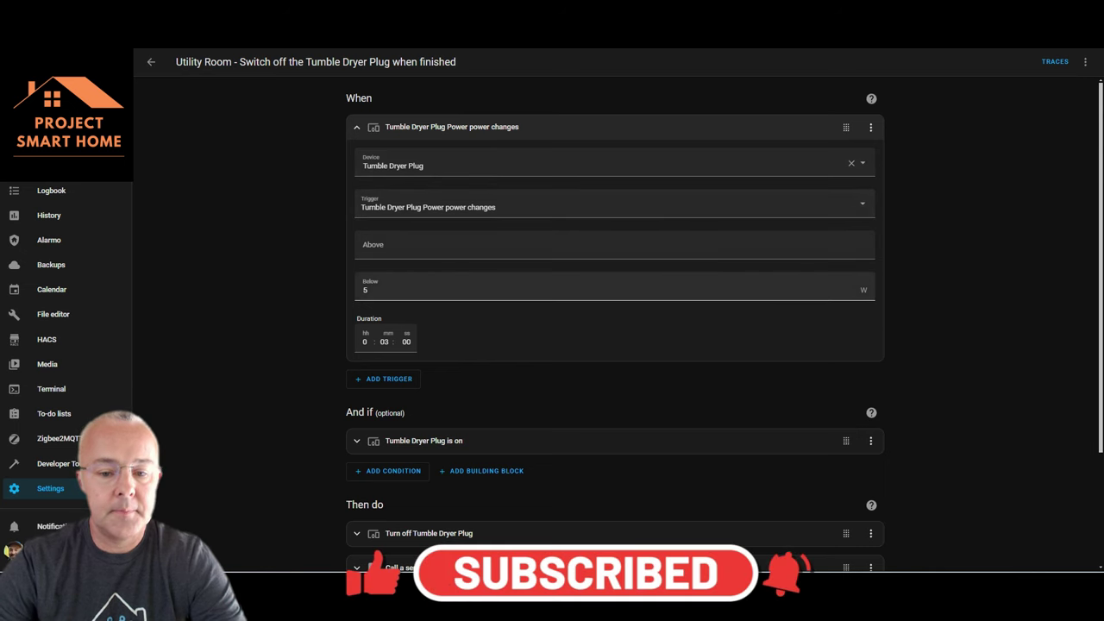
left_click(385, 342)
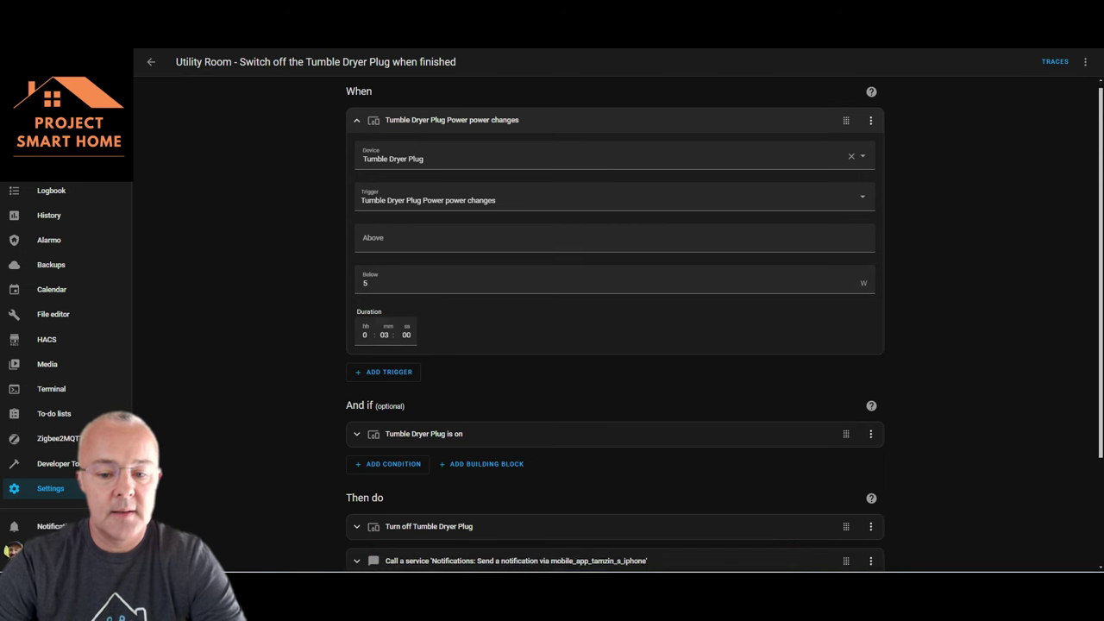
scroll(614, 345, "down", 2)
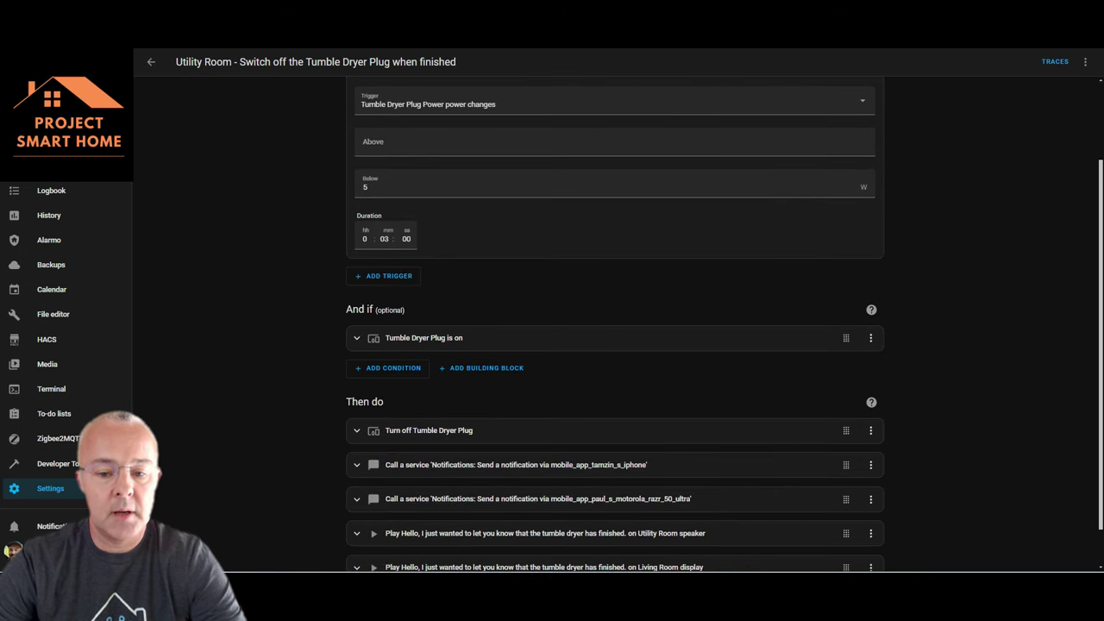
scroll(614, 345, "down", 1)
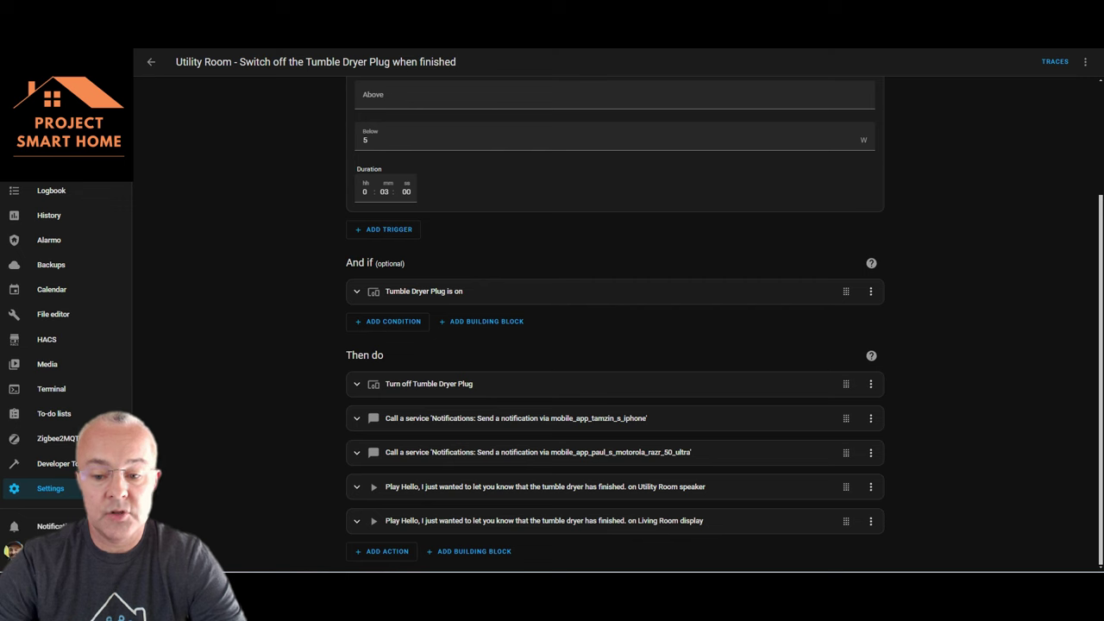
Test-run the tumble dryer announcement on the Utility Room speaker and expand that action to inspect its media settings.
left_click(871, 486)
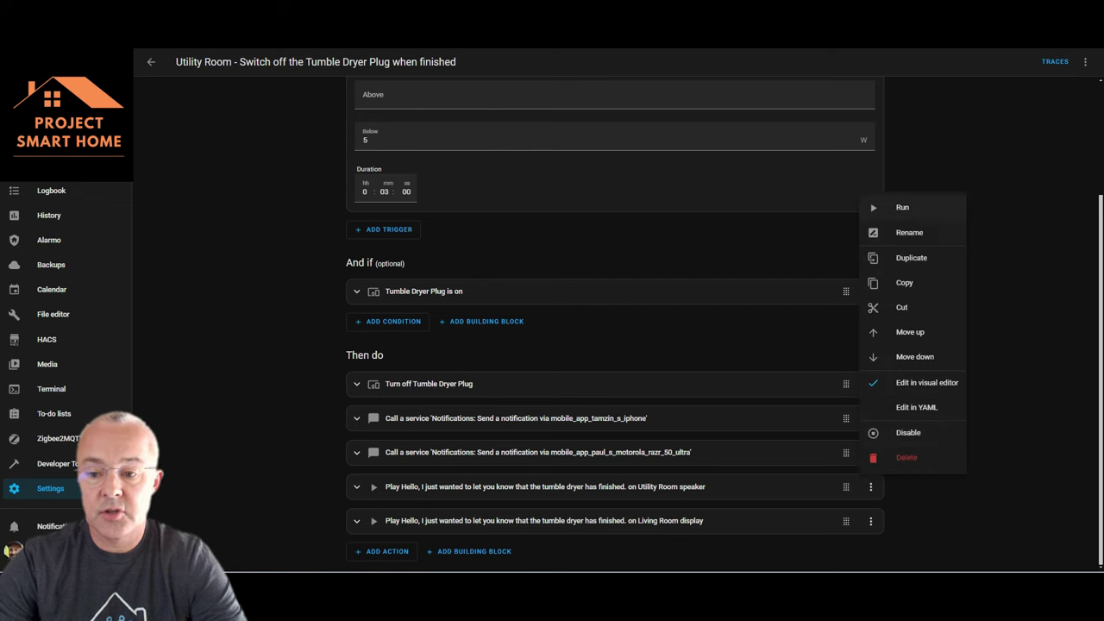
left_click(903, 207)
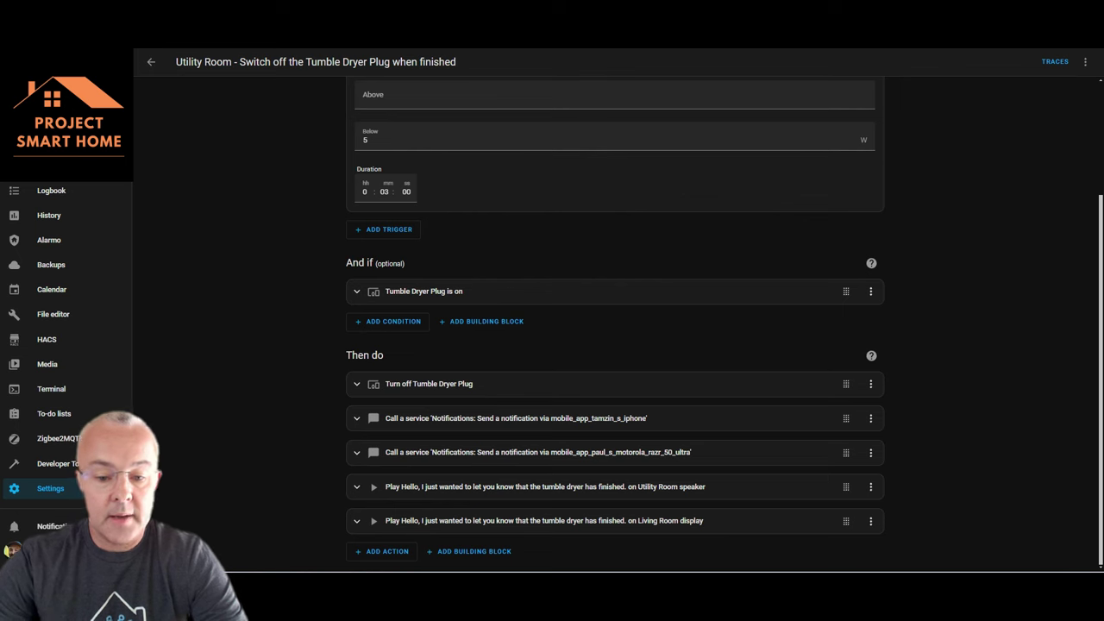
left_click(544, 487)
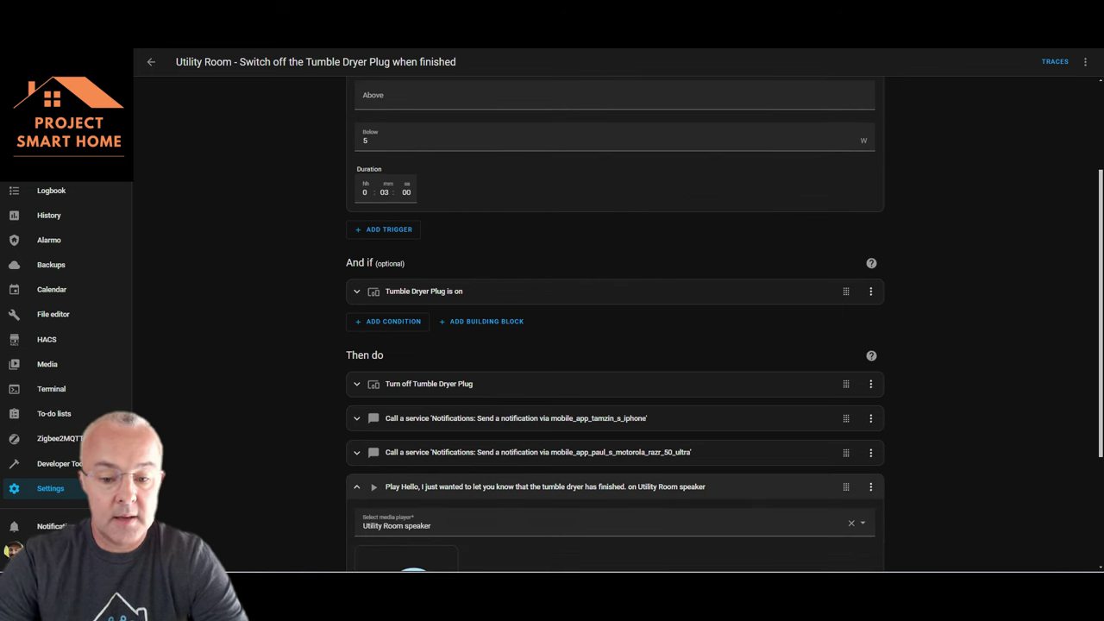
scroll(615, 324, "down", 2)
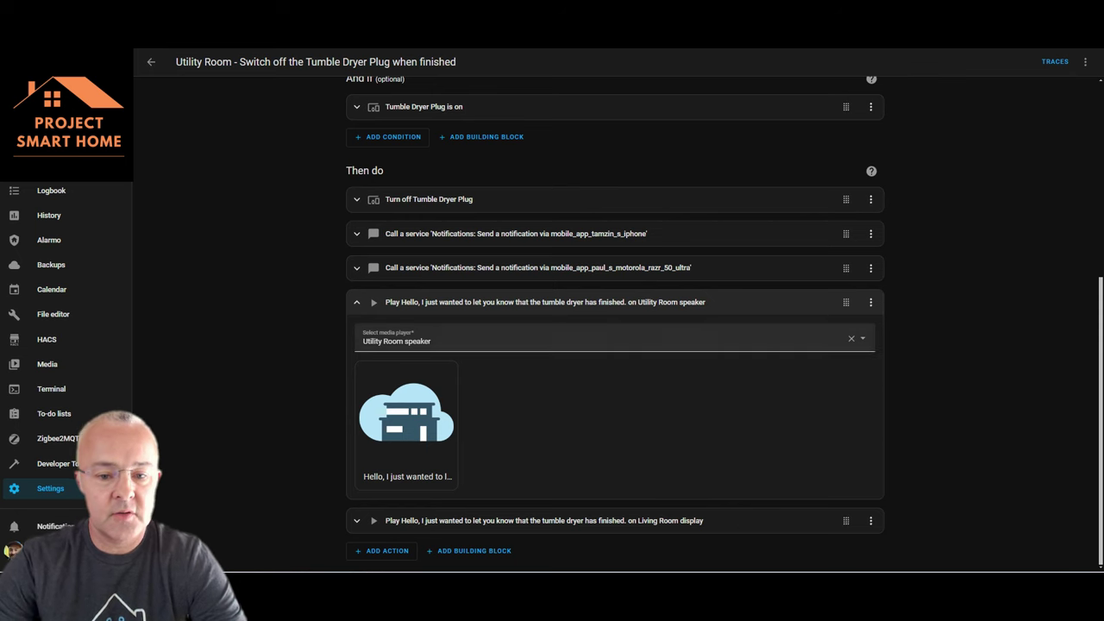
Search the automations list for "dishwas" and open the Kitchen automation that switches off the dishwasher plug.
key("Return")
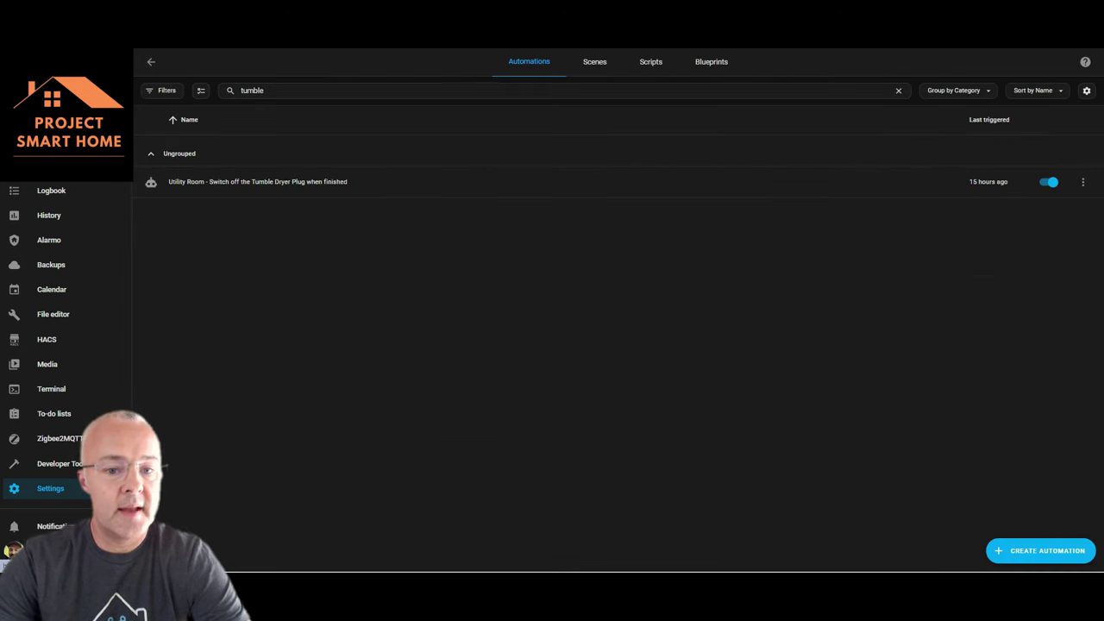
left_click(264, 90)
key("BackSpace")
key("BackSpace")
key("BackSpace")
key("BackSpace")
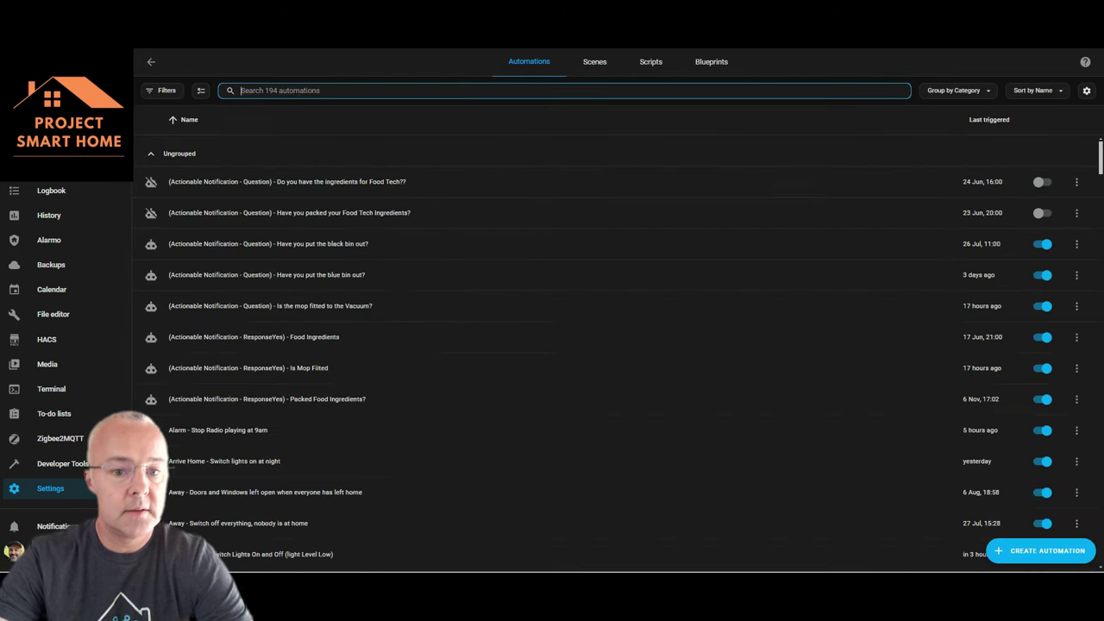
type("disj")
key("BackSpace")
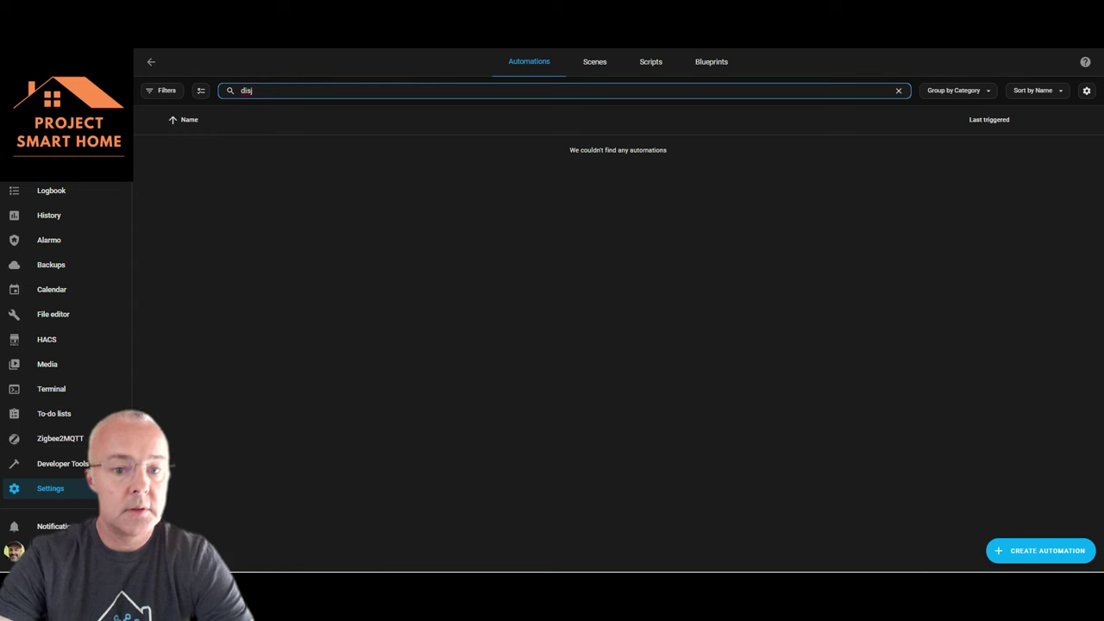
type("hwas")
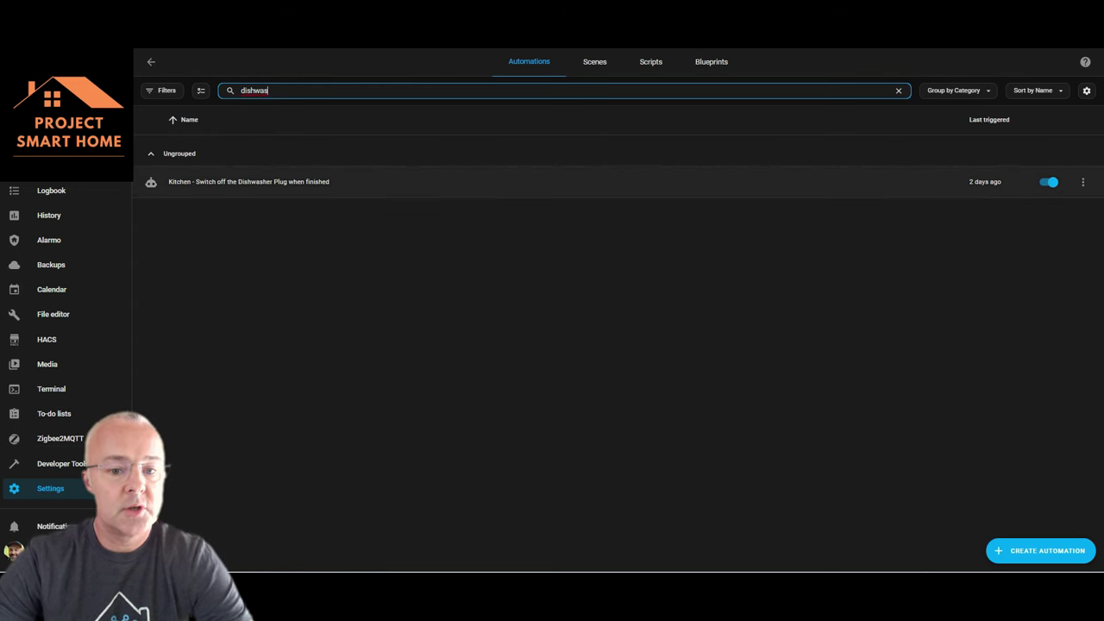
left_click(248, 182)
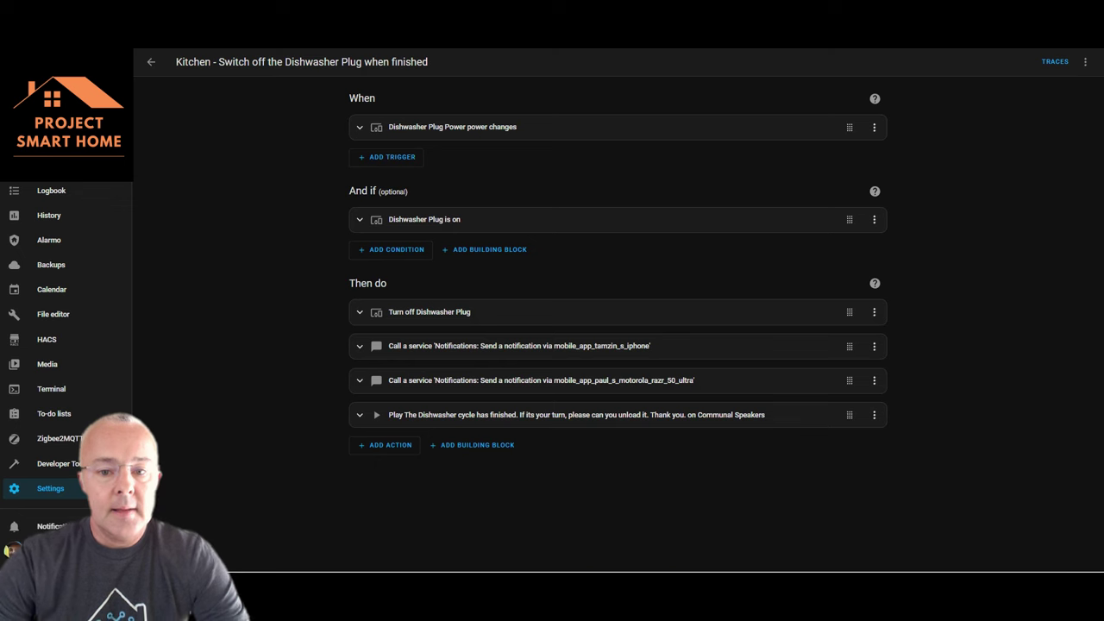
Expand the dishwasher plug's power trigger and review its threshold, duration, condition and the automation's actions.
left_click(453, 127)
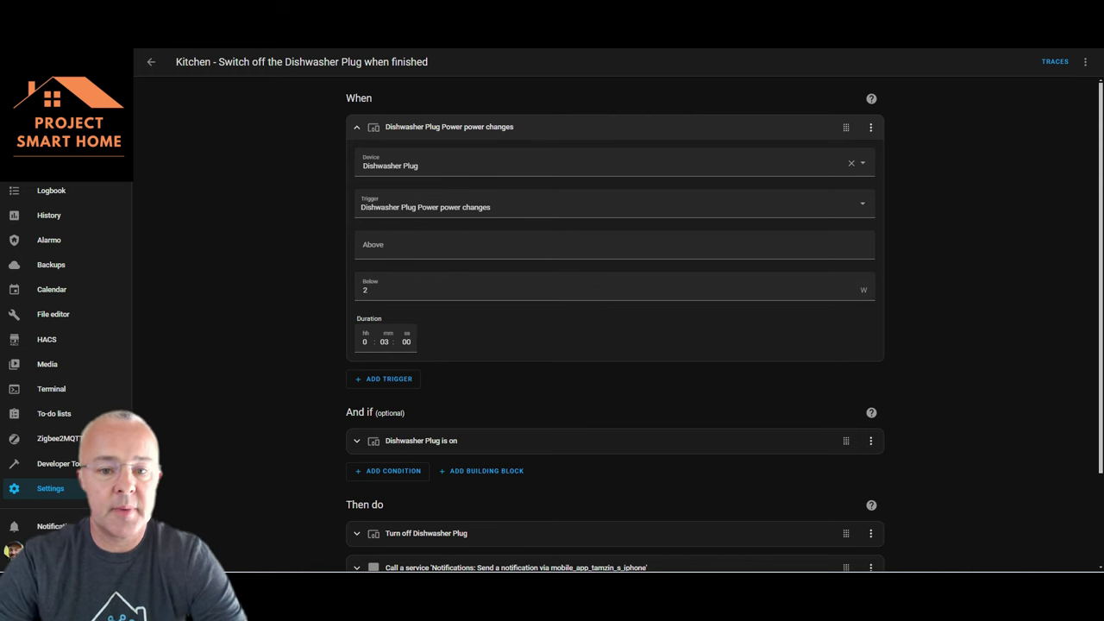
scroll(615, 328, "down", 1)
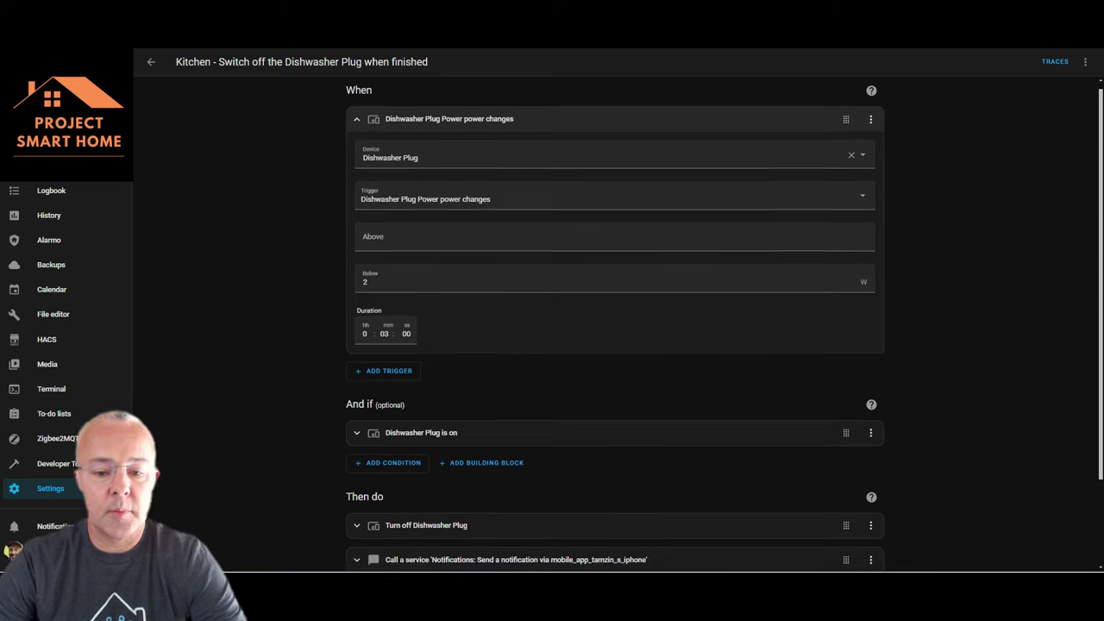
scroll(615, 328, "down", 2)
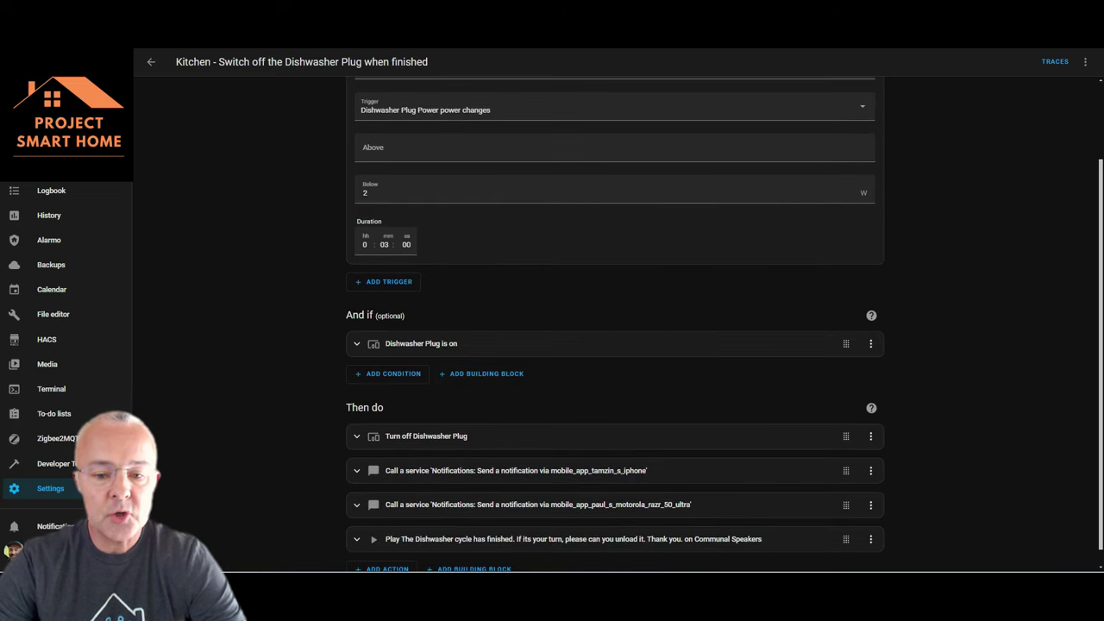
scroll(614, 327, "down", 1)
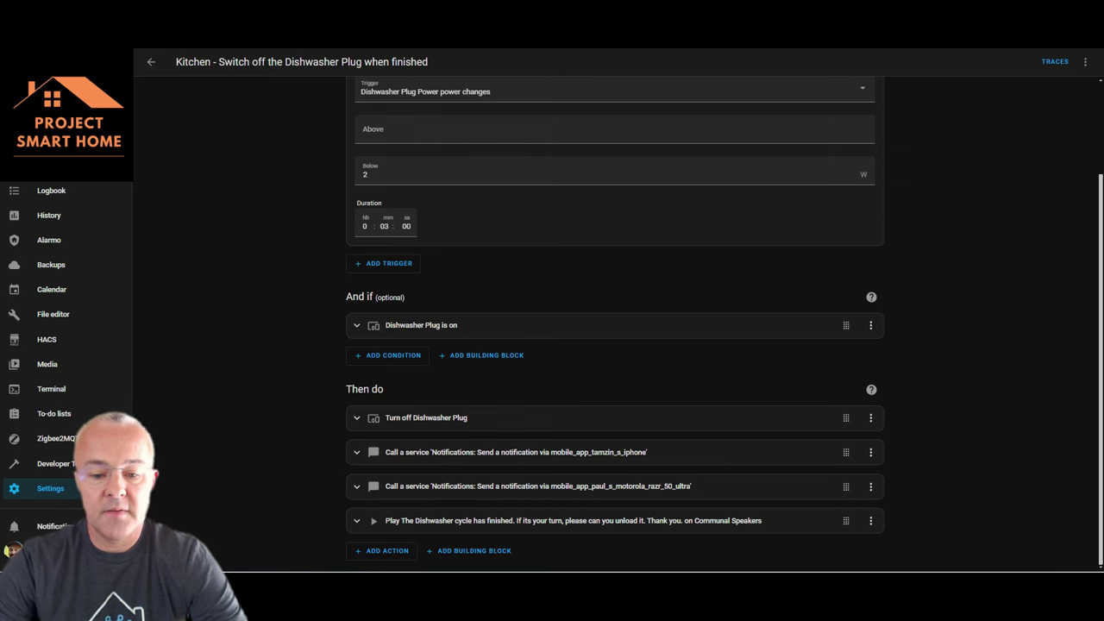
Expand the iPhone notification action of the dishwasher automation to inspect its message, and collapse it again.
left_click(516, 452)
scroll(615, 345, "down", 3)
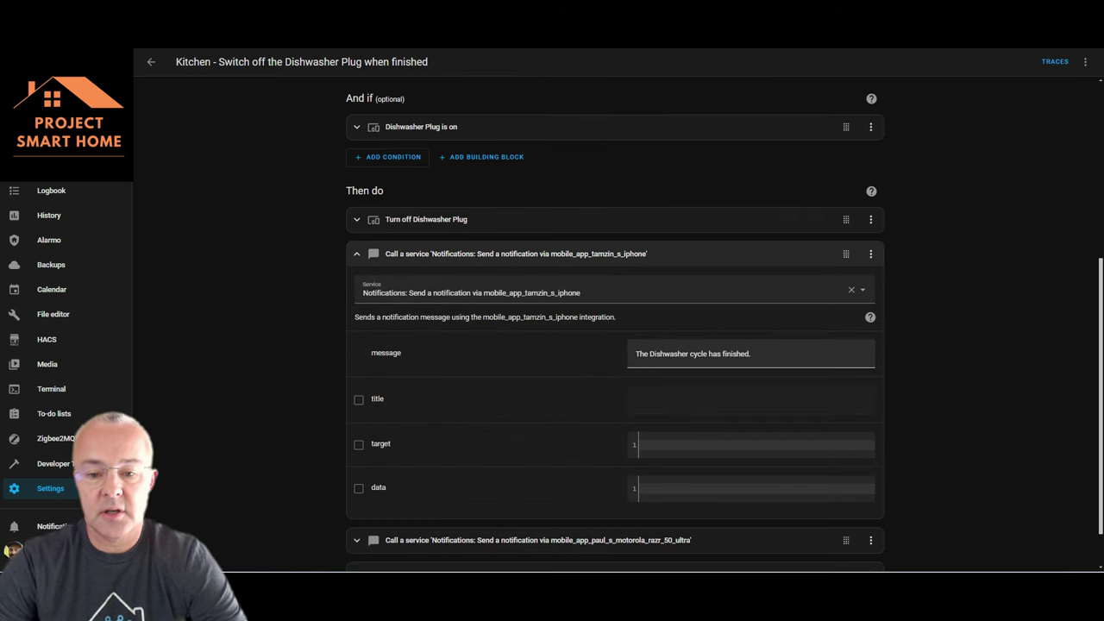
scroll(614, 345, "up", 1)
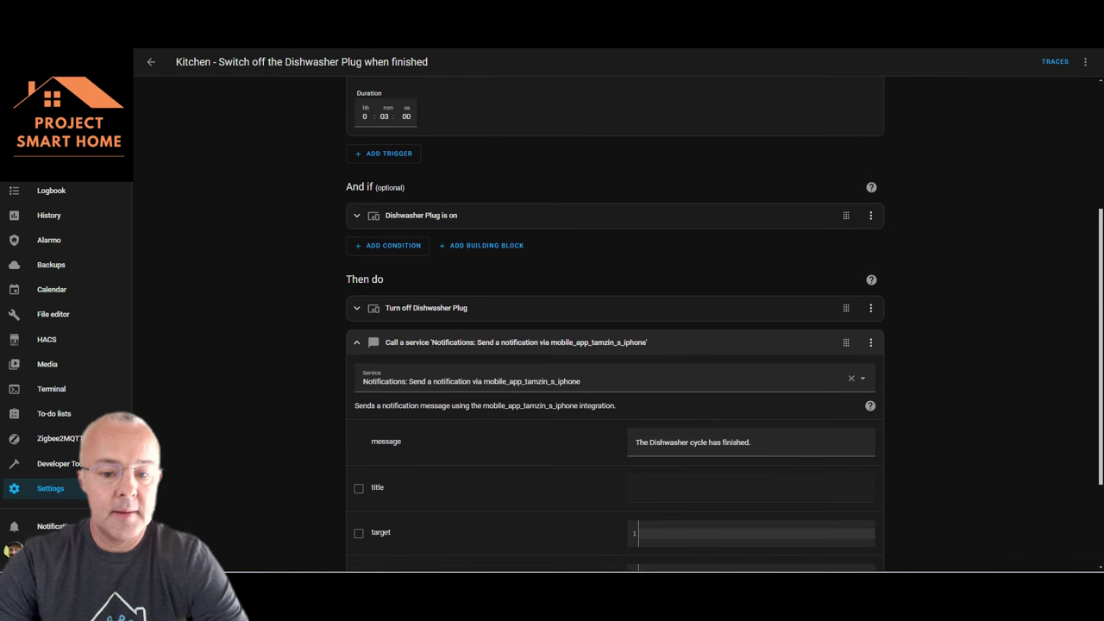
right_click(353, 99)
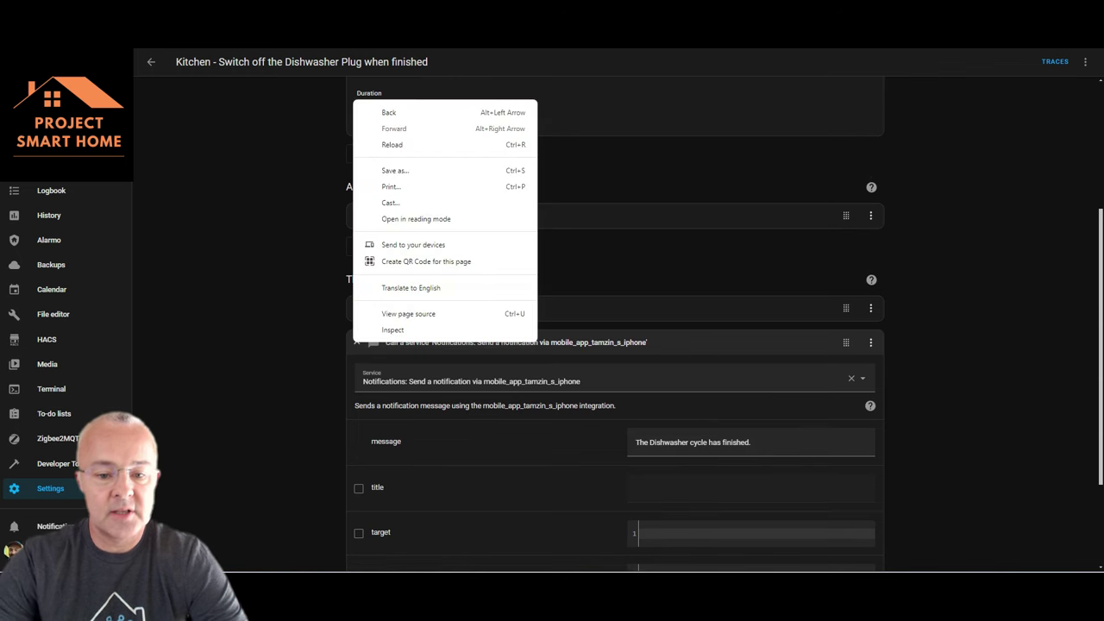
key("Escape")
left_click(516, 343)
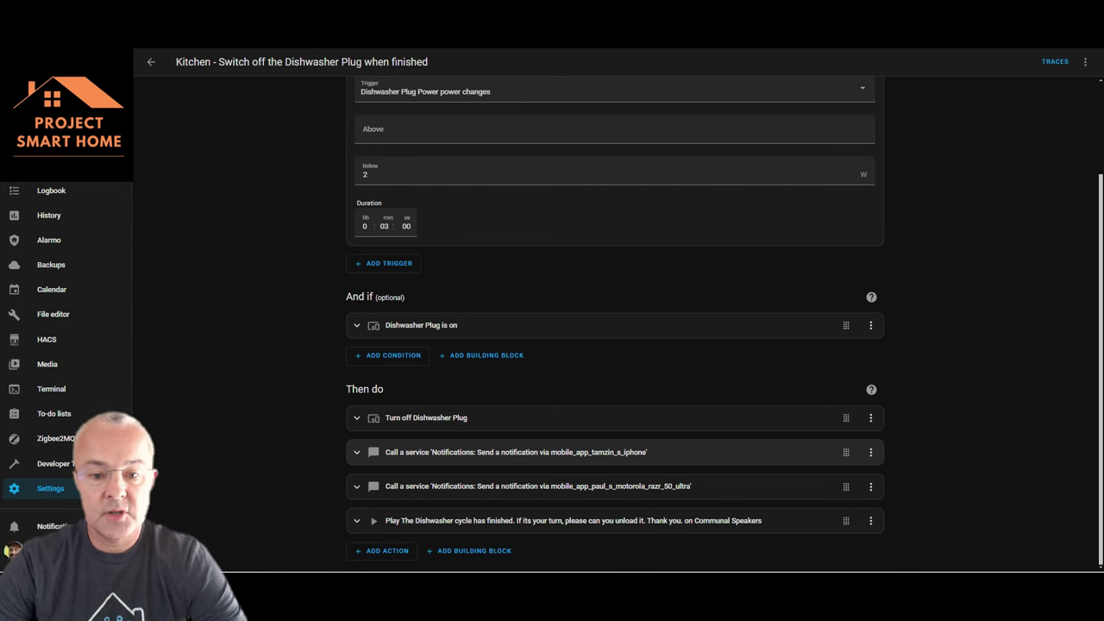
scroll(615, 323, "up", 2)
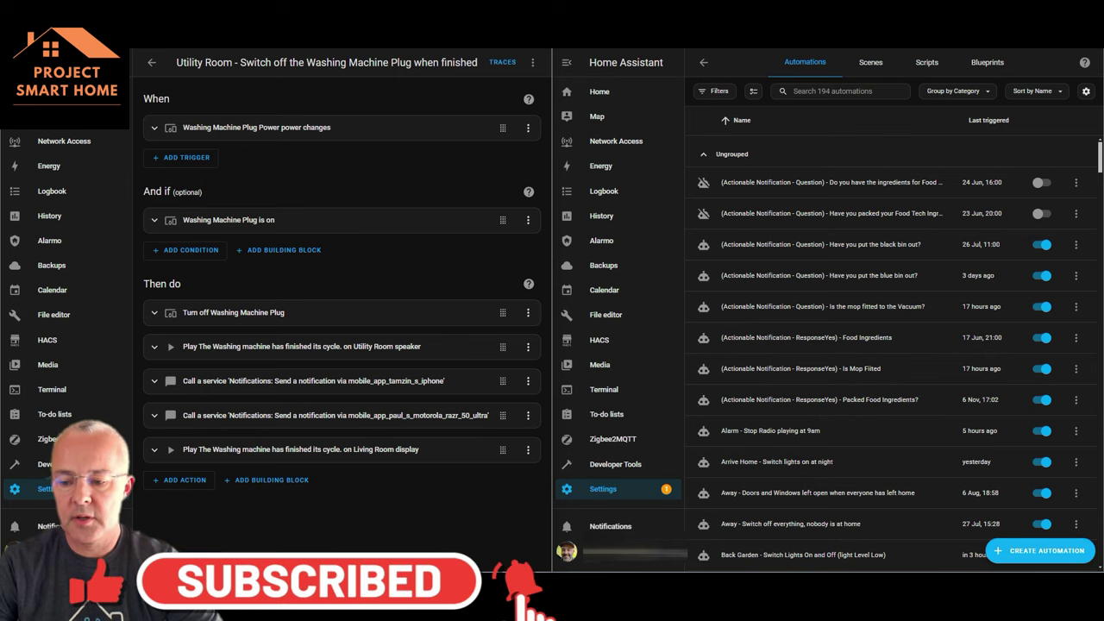
Create a new automation from scratch and start adding a trigger to it.
left_click(1041, 550)
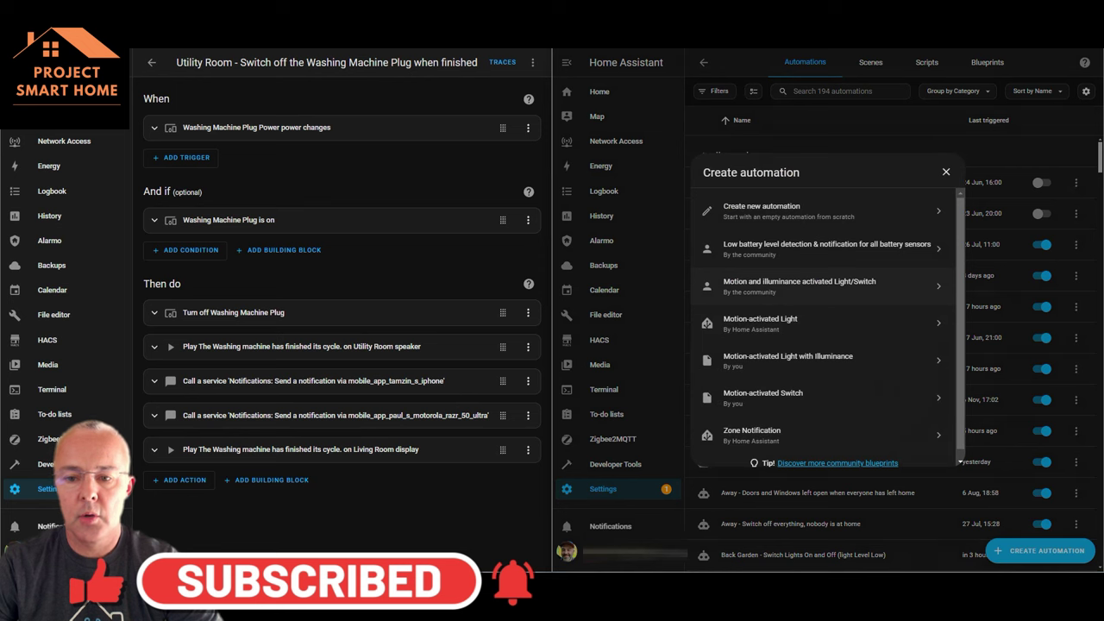
left_click(762, 211)
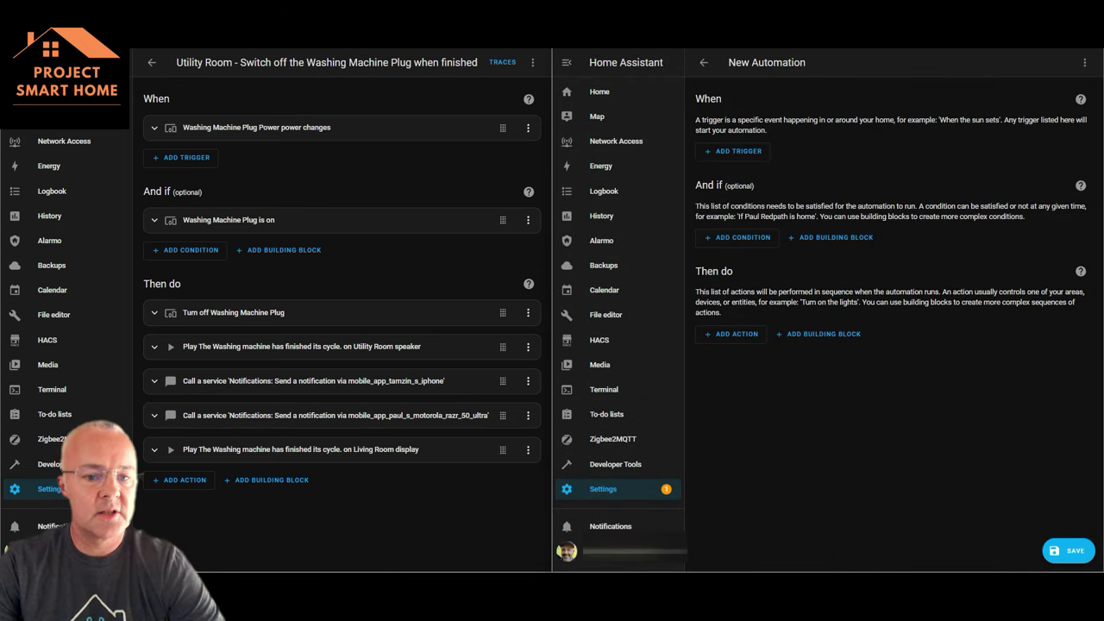
left_click(732, 151)
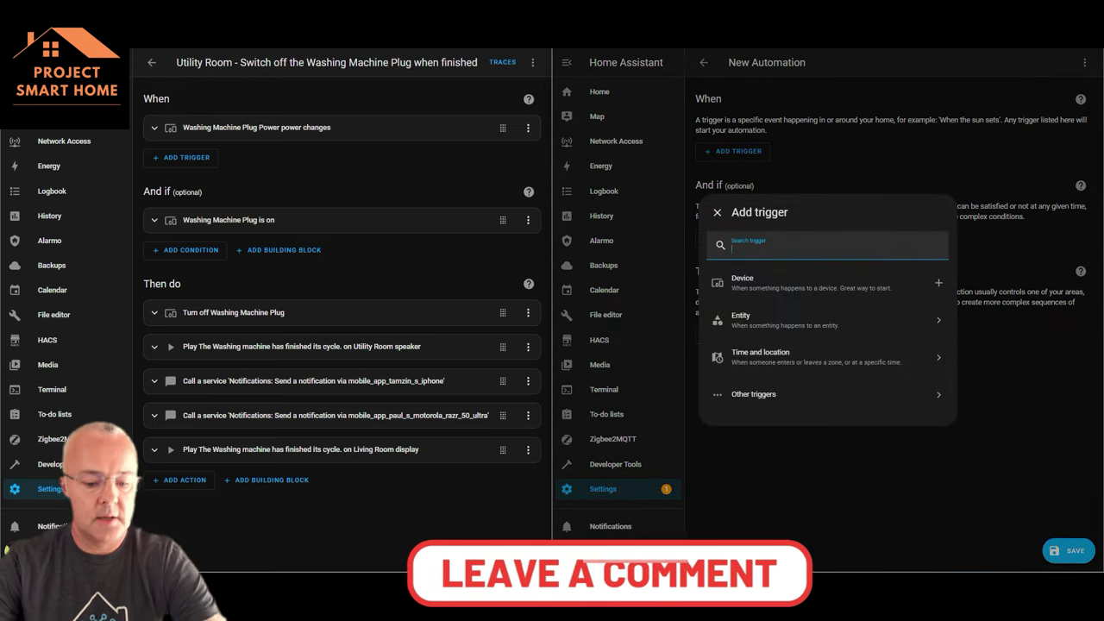
type("washing")
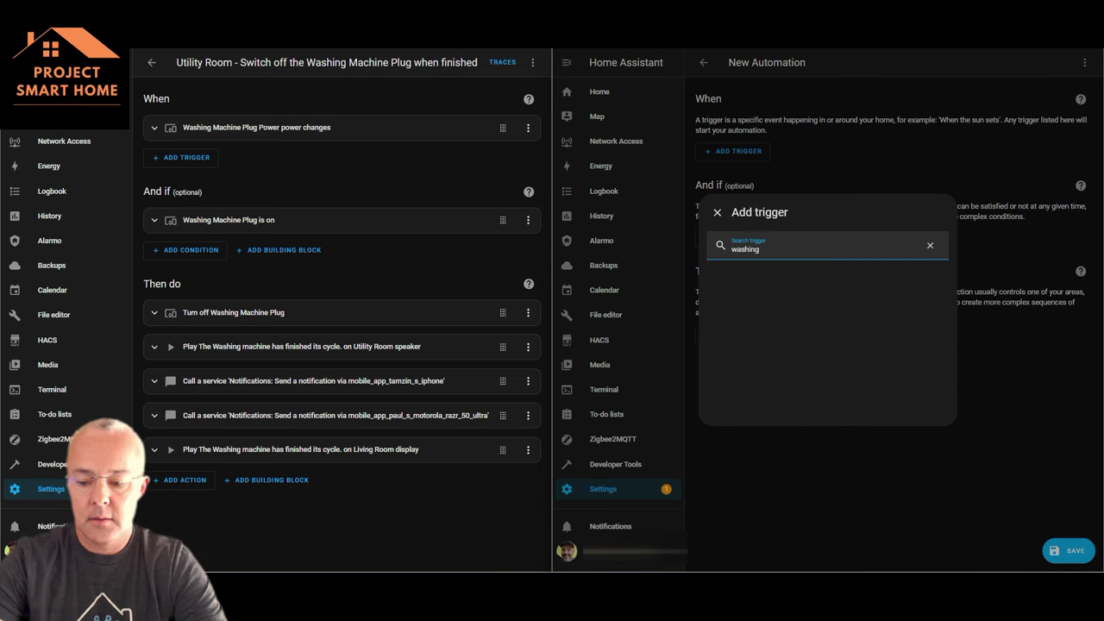
key("BackSpace")
key("BackSpace")
key("BackSpace")
key("BackSpace")
key("BackSpace")
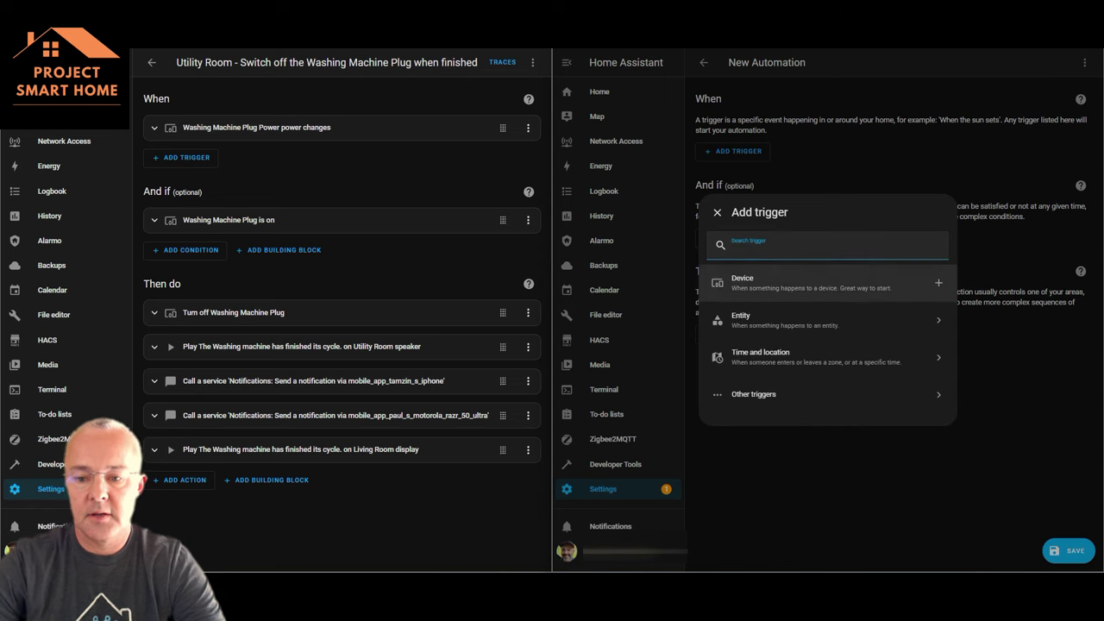
Add a Device trigger to the new automation and choose Washing Machine Plug as its device.
left_click(742, 274)
left_click(742, 164)
type("w")
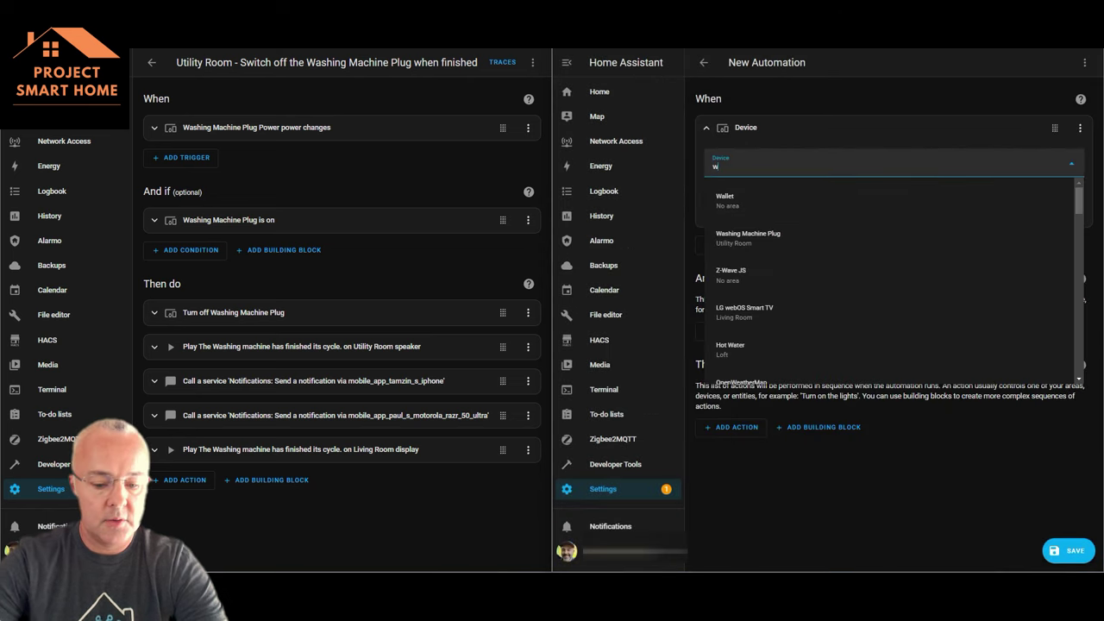
type("ashing")
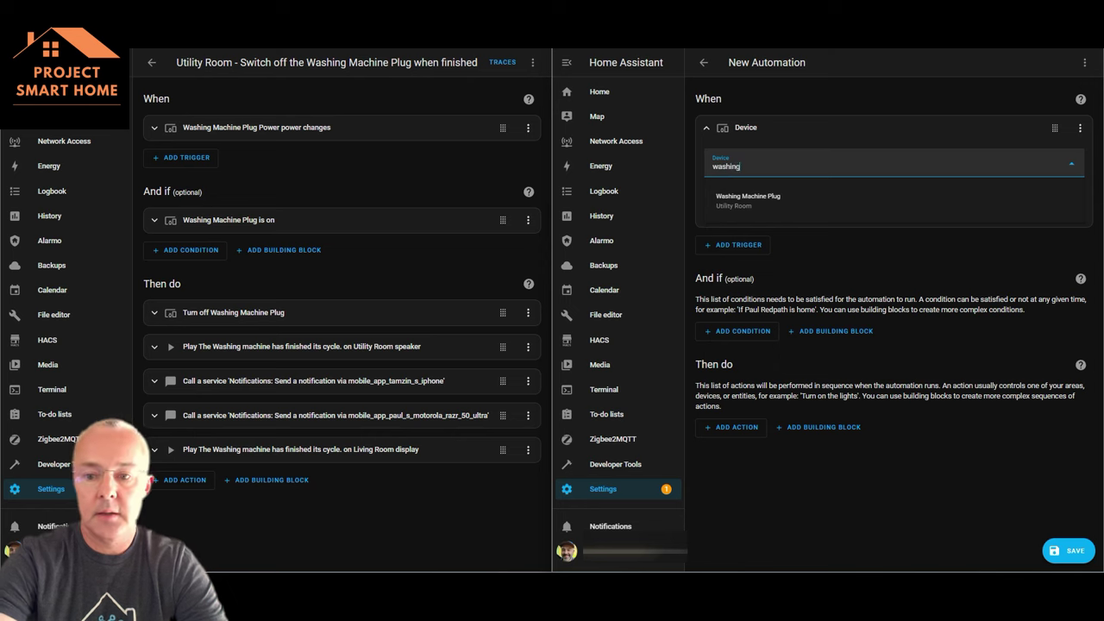
left_click(748, 200)
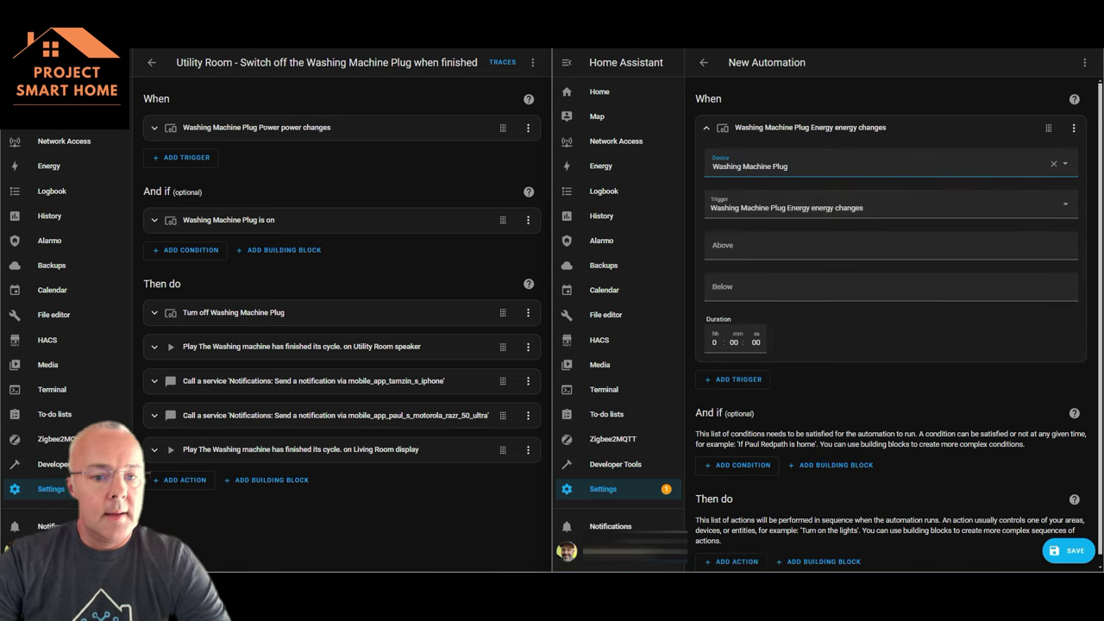
Expand the existing washing machine automation's trigger for reference and set the new trigger to Washing Machine Plug Power power changes.
left_click(331, 127)
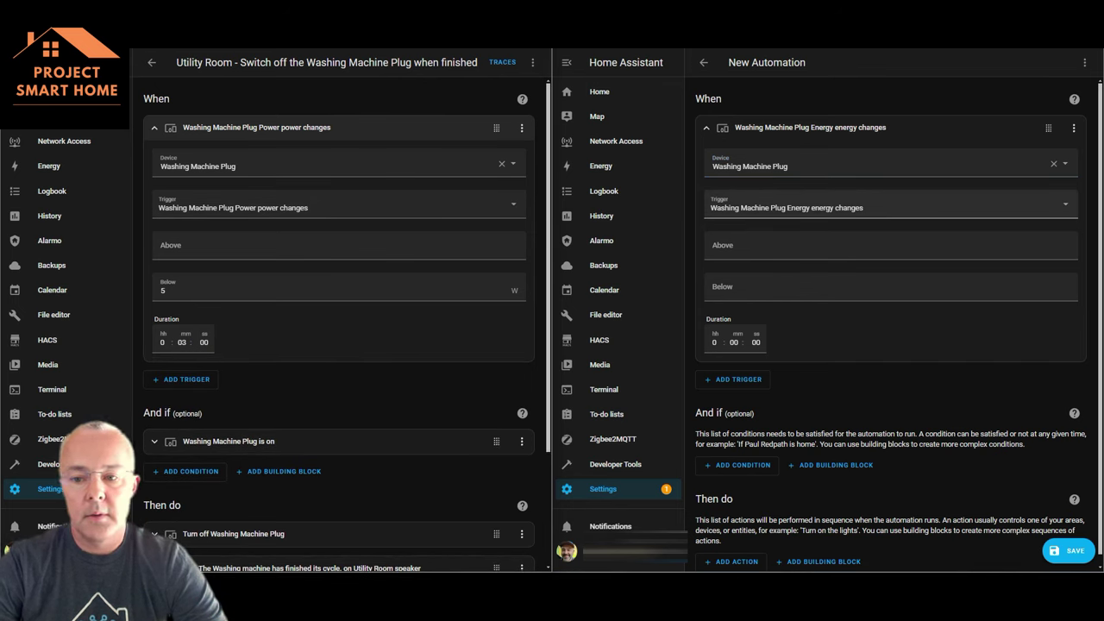
left_click(891, 205)
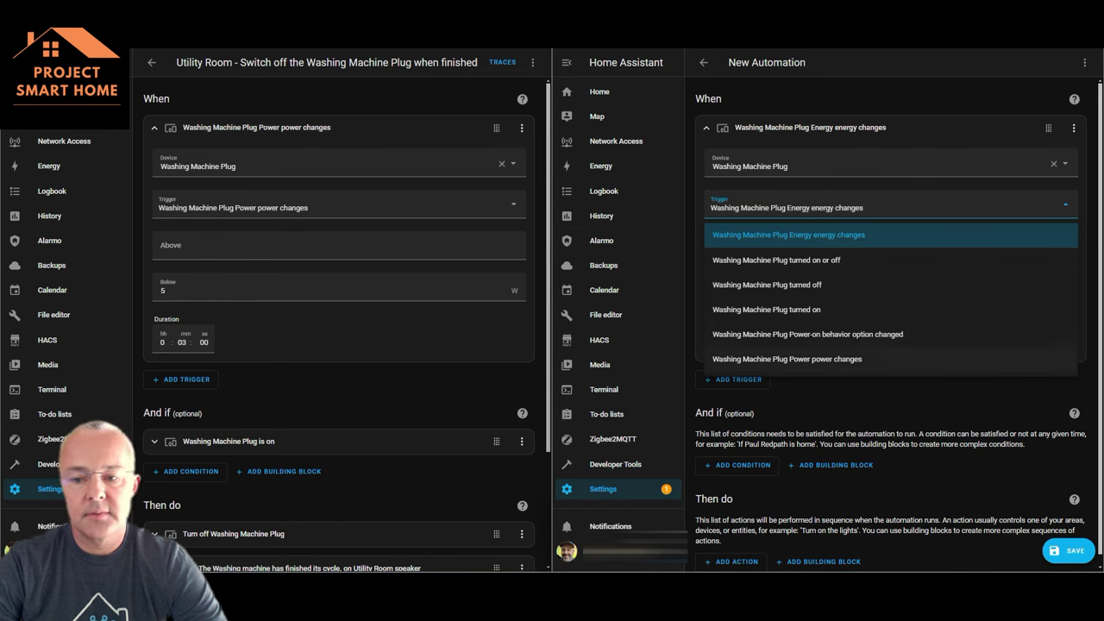
right_click(828, 359)
left_click(828, 359)
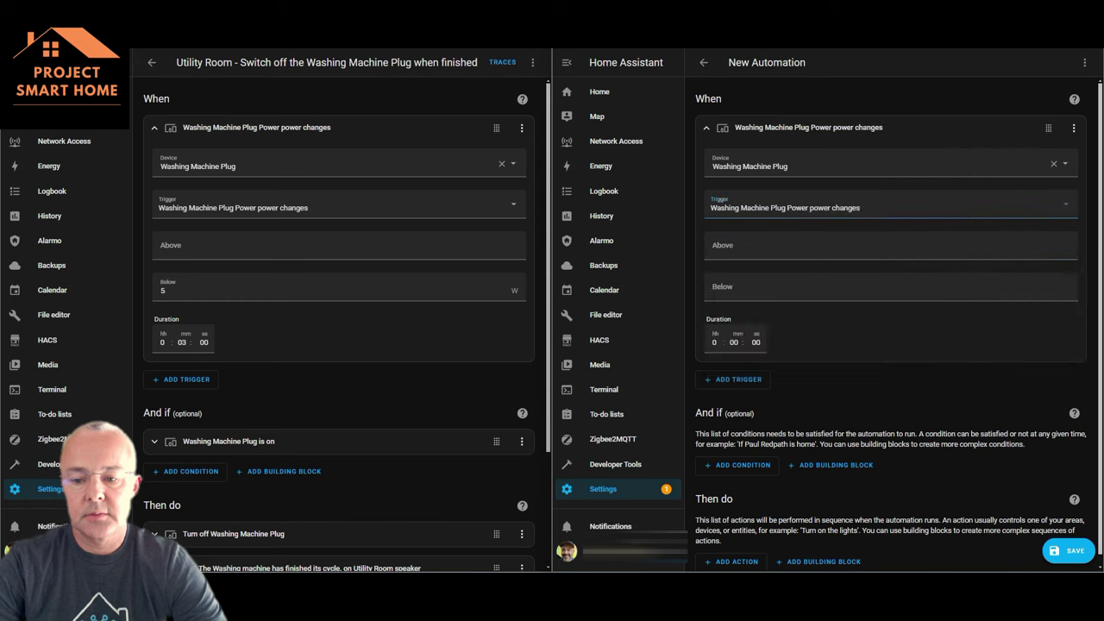
Set the new trigger to below 5 W for a duration of 3 minutes, and collapse the trigger in both automations.
left_click(723, 288)
type("5")
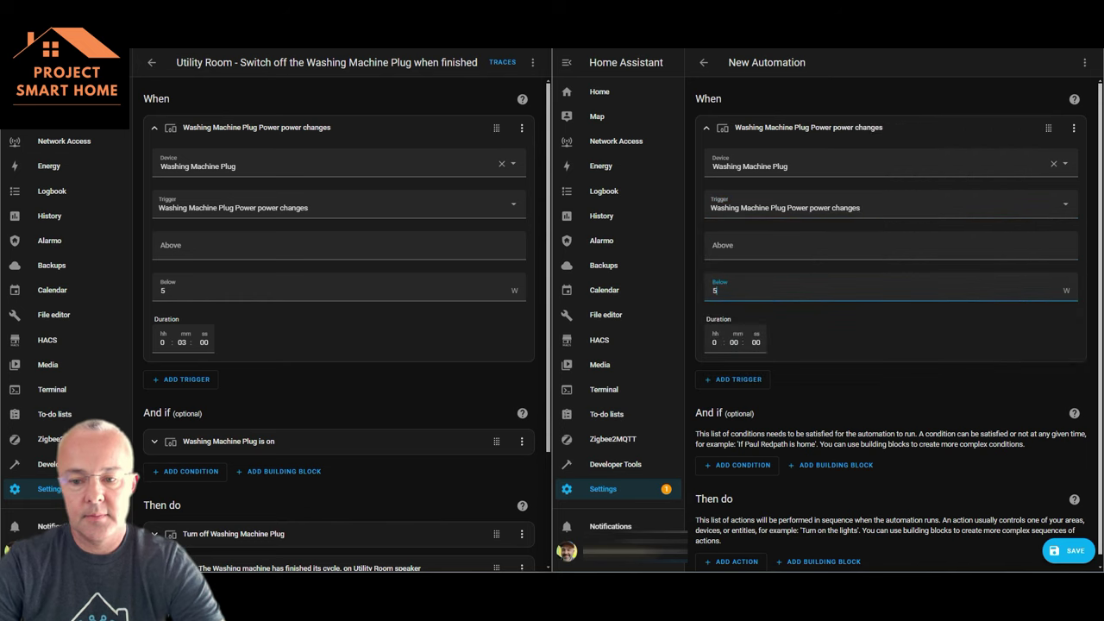
left_click(734, 343)
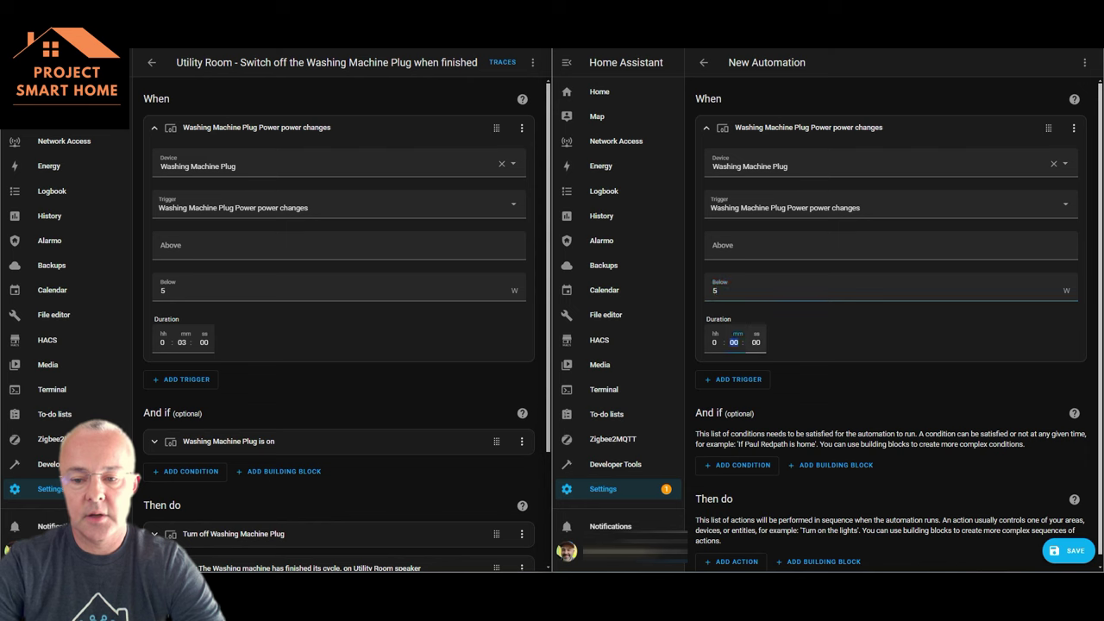
type("3")
key("Tab")
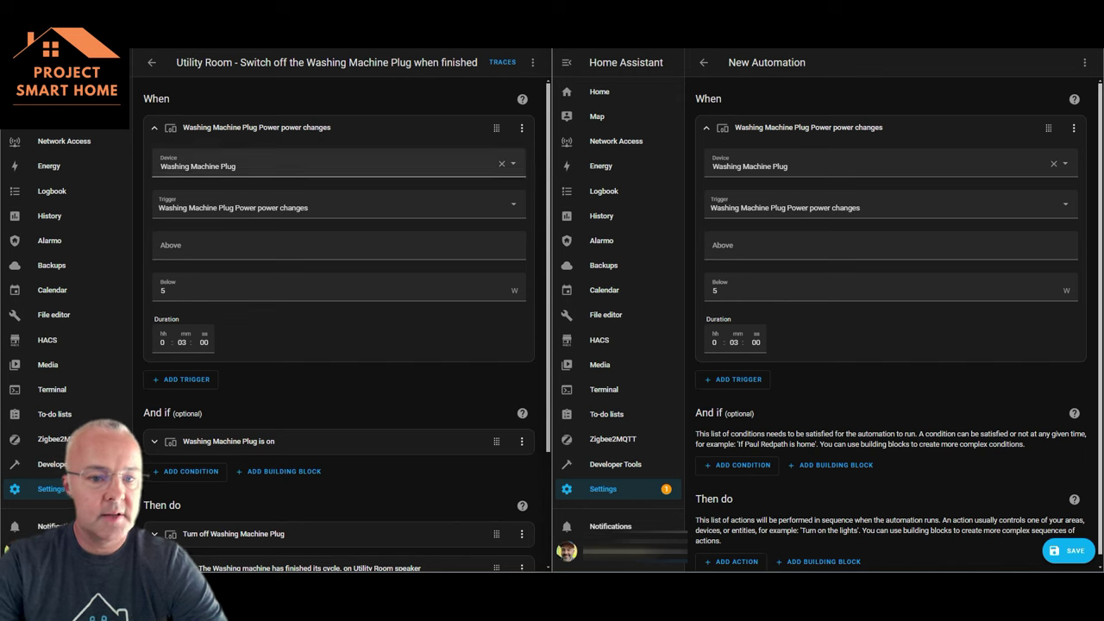
left_click(257, 127)
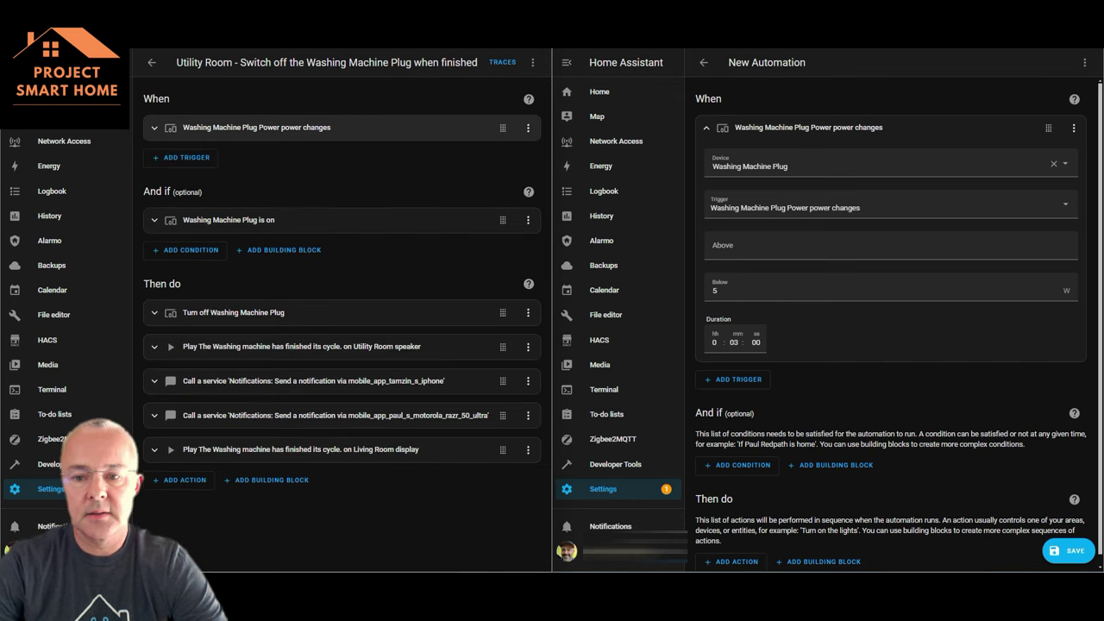
left_click(808, 127)
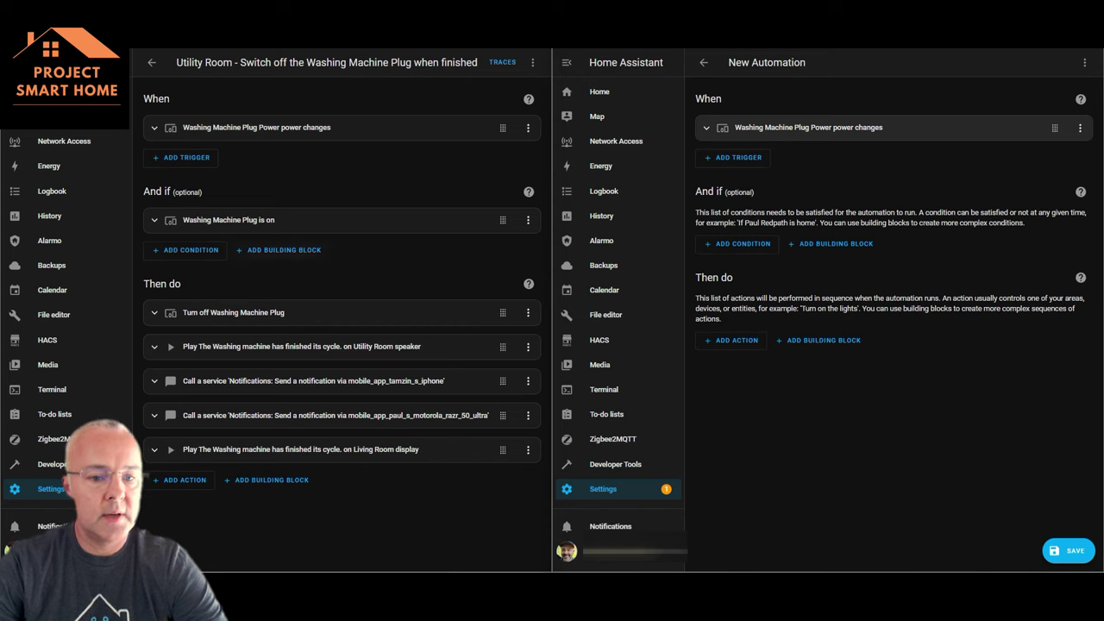
Expand the existing automation's condition for reference and add a Device condition for the Washing Machine Plug to the new automation.
left_click(155, 219)
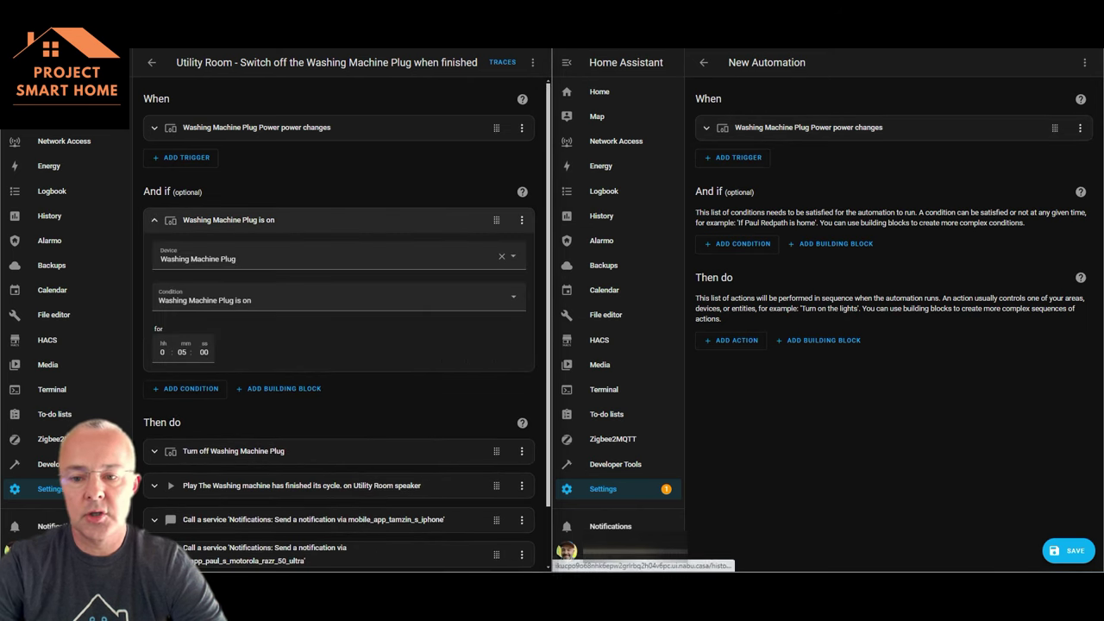
left_click(738, 243)
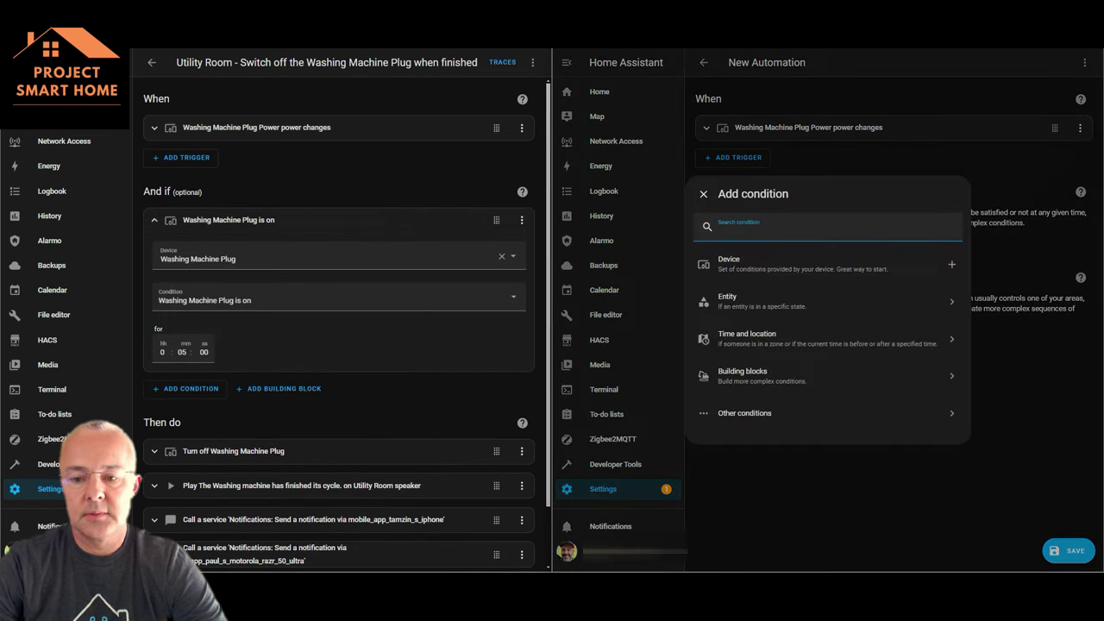
left_click(739, 259)
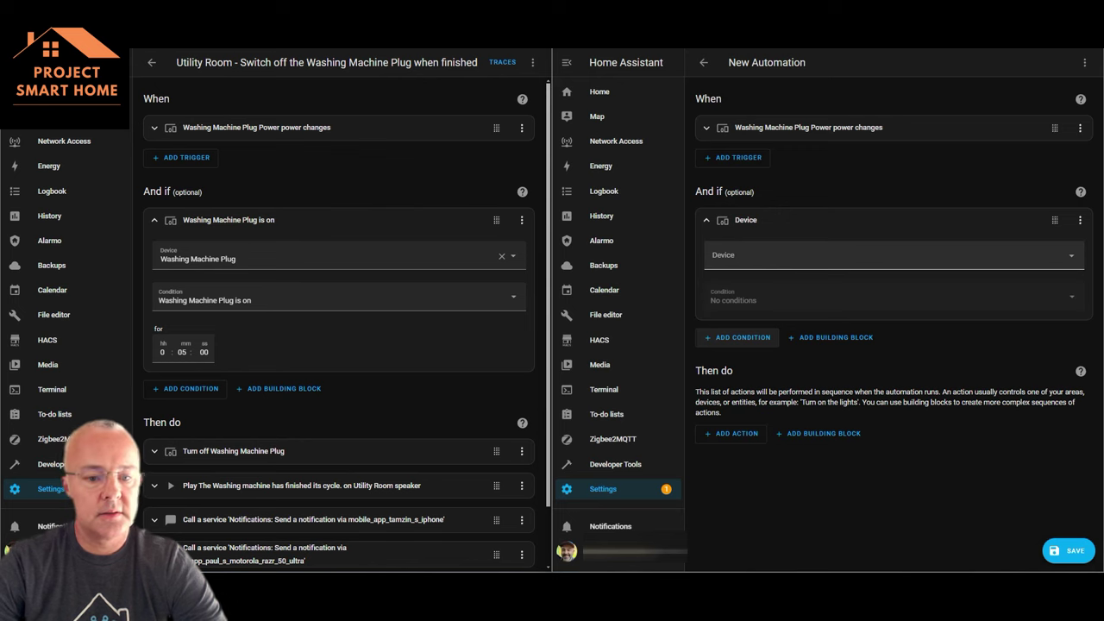
left_click(893, 255)
type("washing")
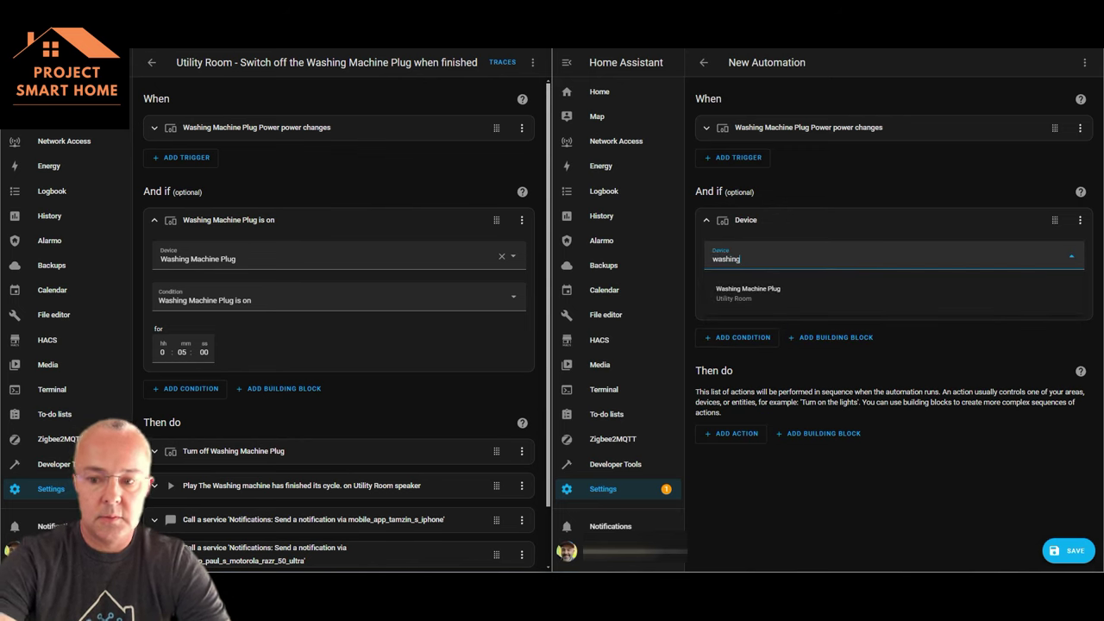
left_click(748, 293)
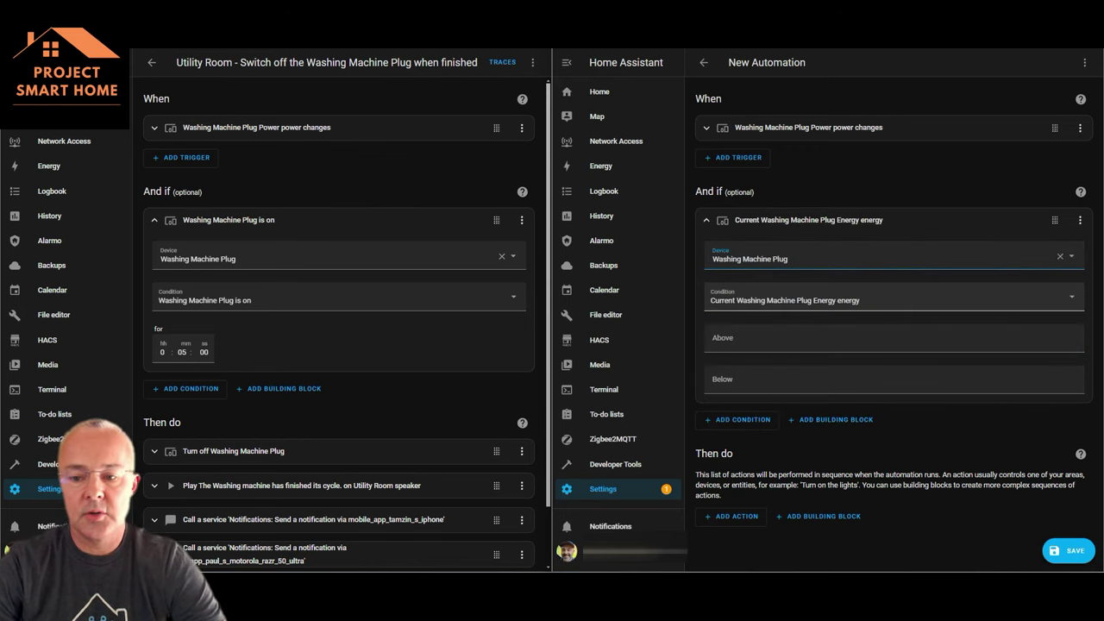
Set the new condition to Washing Machine Plug is on for 5 minutes and collapse it.
left_click(748, 296)
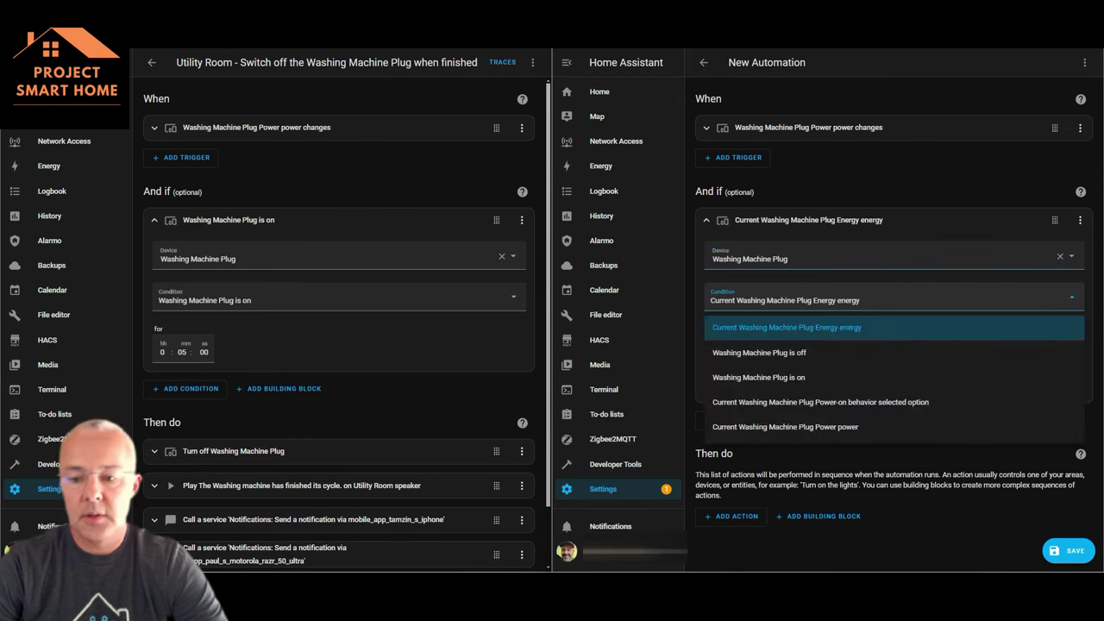
key("Down")
key("Down")
key("Return")
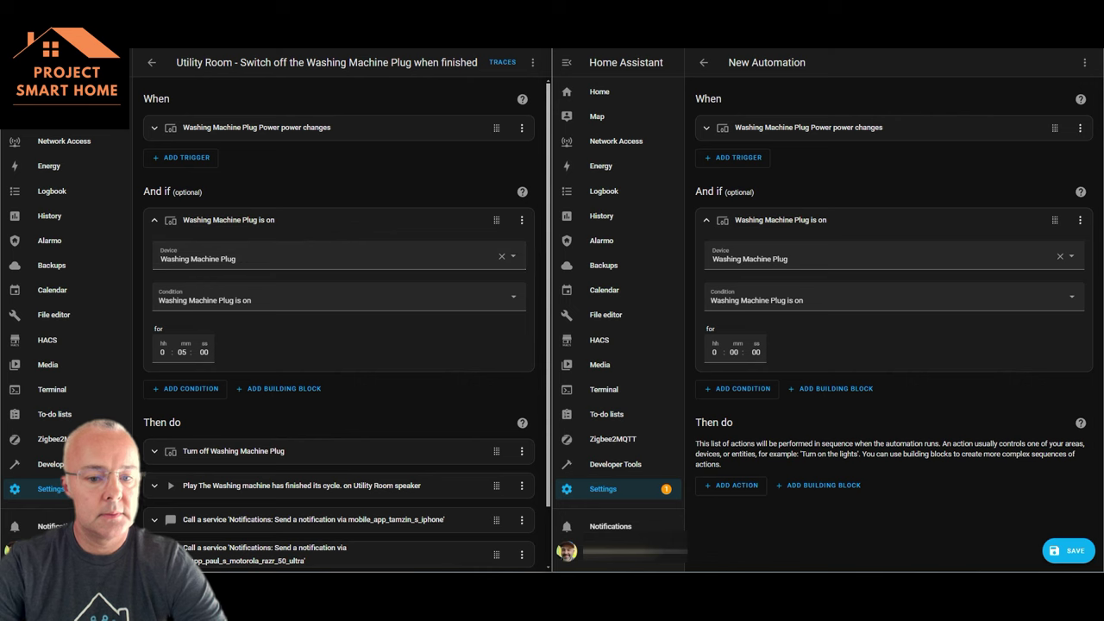
left_click(734, 352)
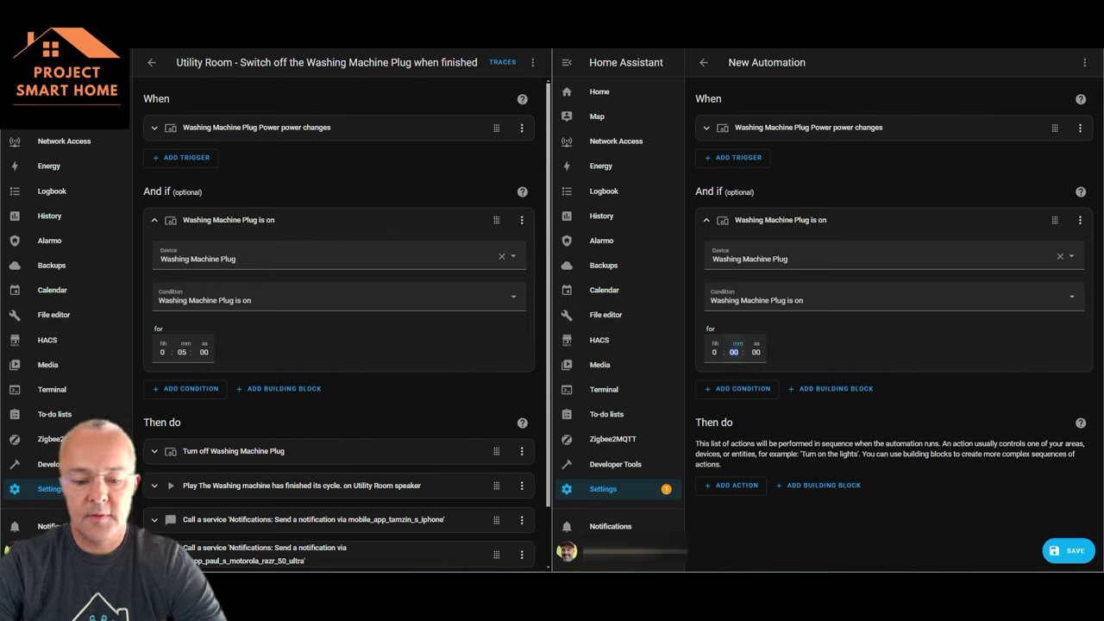
type("5")
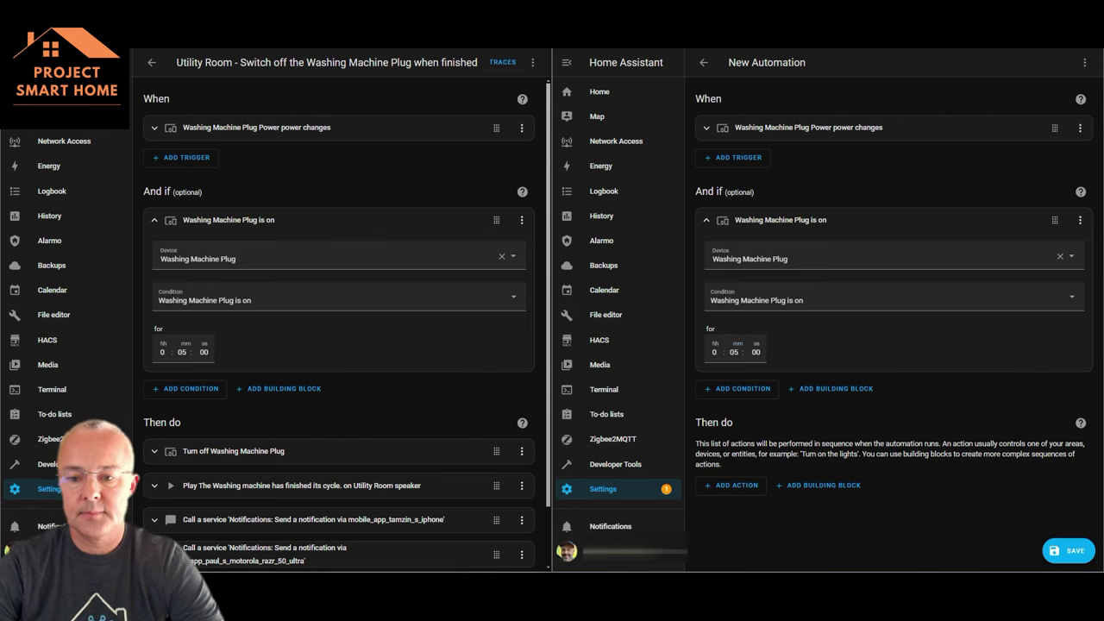
left_click(706, 220)
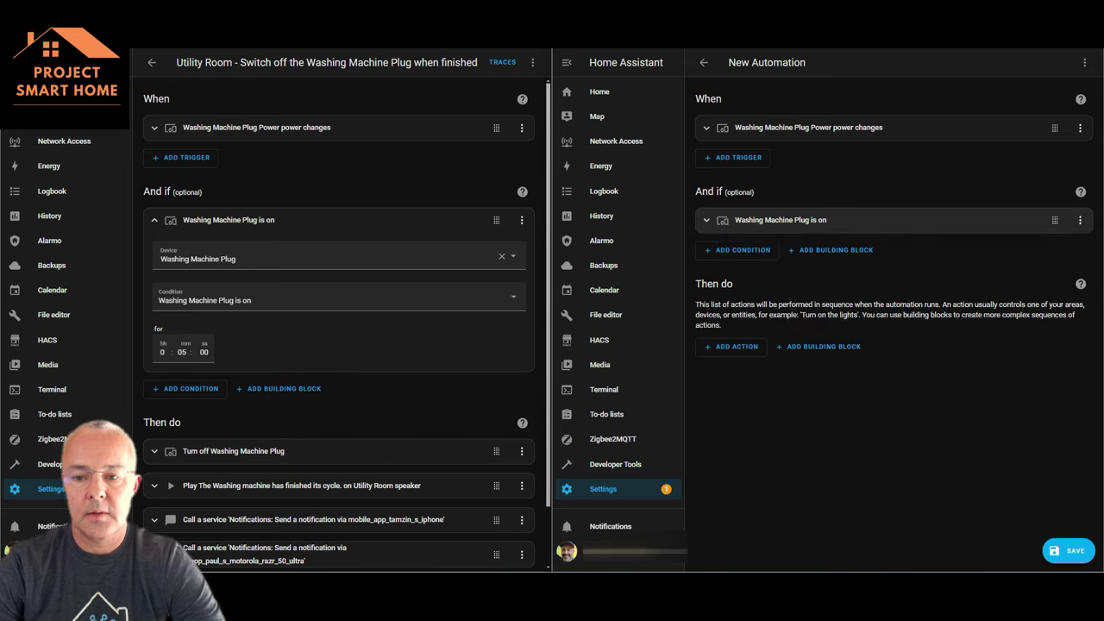
Collapse the existing automation's condition and add a Device action to the new automation that turns off the Washing Machine Plug.
left_click(154, 220)
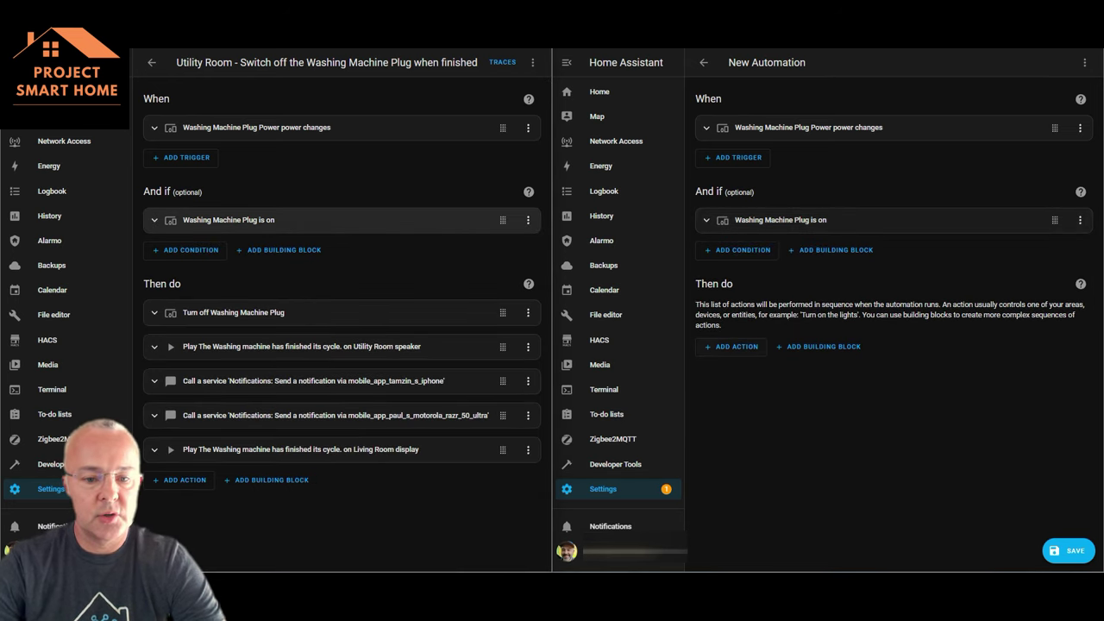
left_click(732, 346)
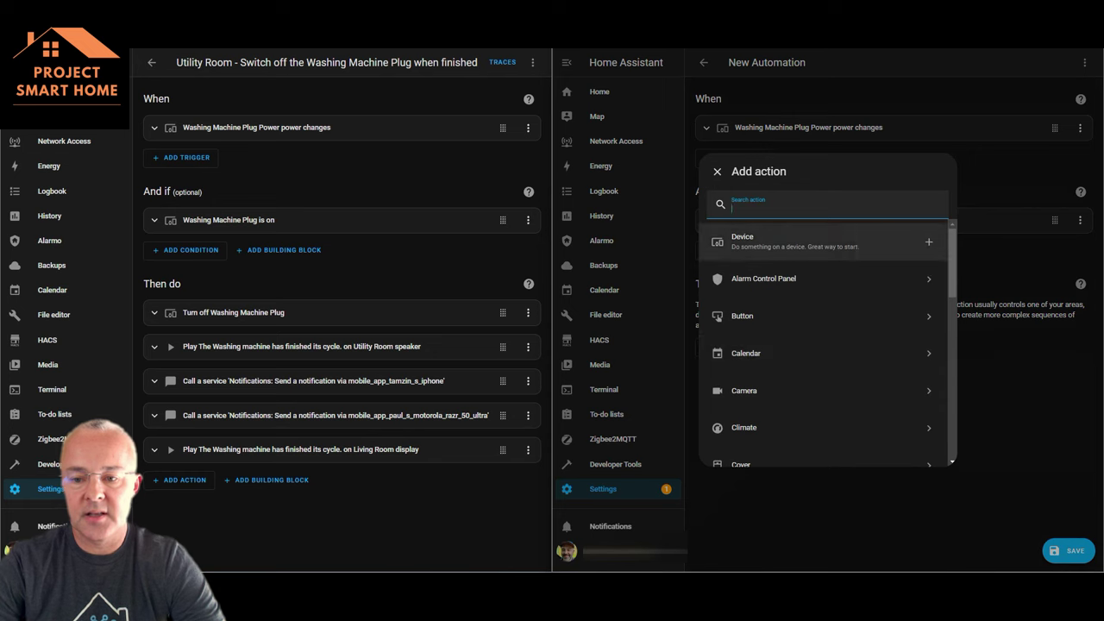
left_click(777, 241)
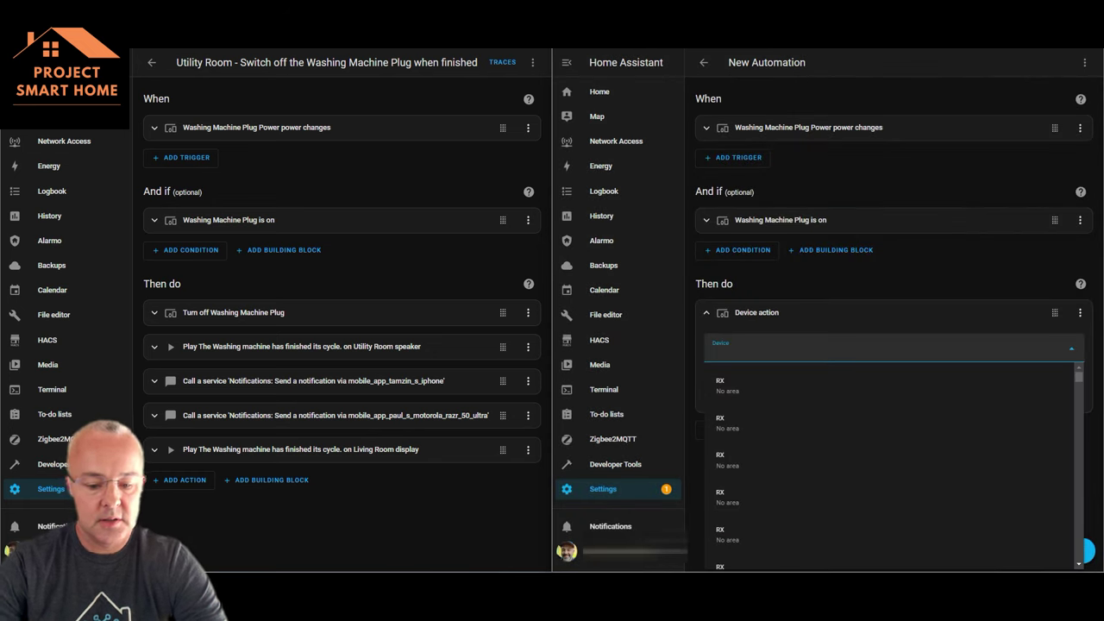
type("washing")
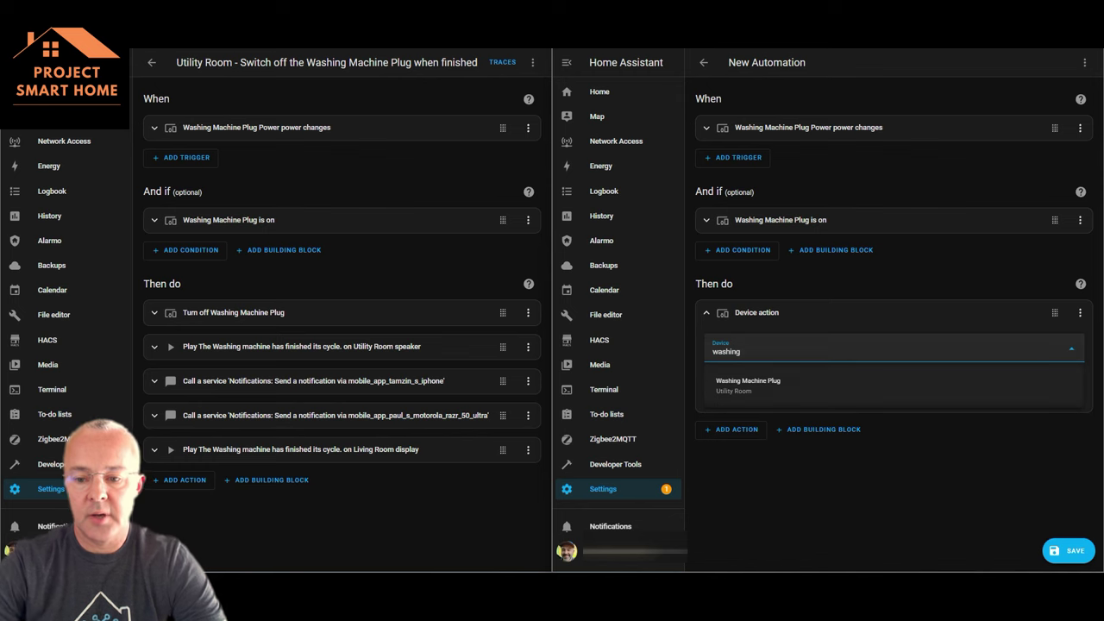
left_click(748, 385)
right_click(782, 395)
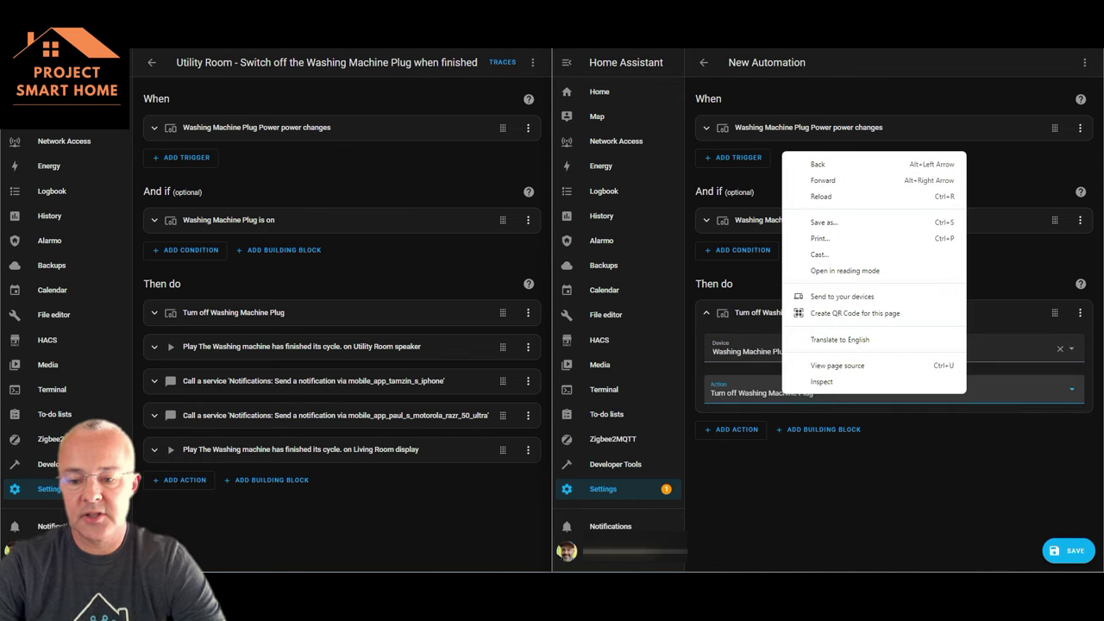
key("Escape")
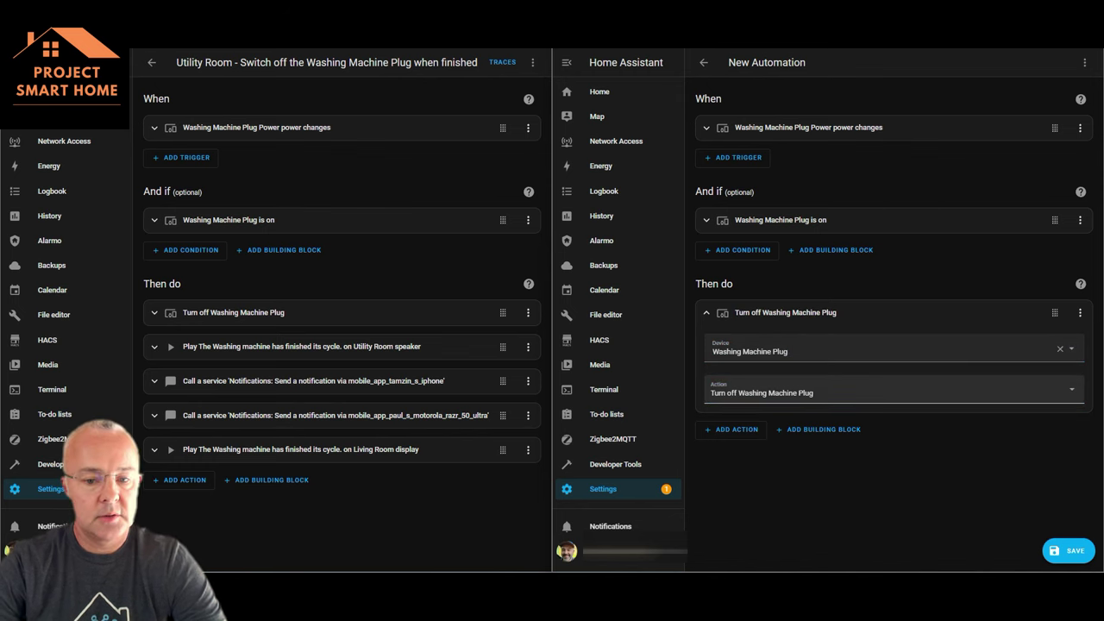
Check the new turn-off action against the existing automation's one, and collapse it in both automations.
left_click(233, 313)
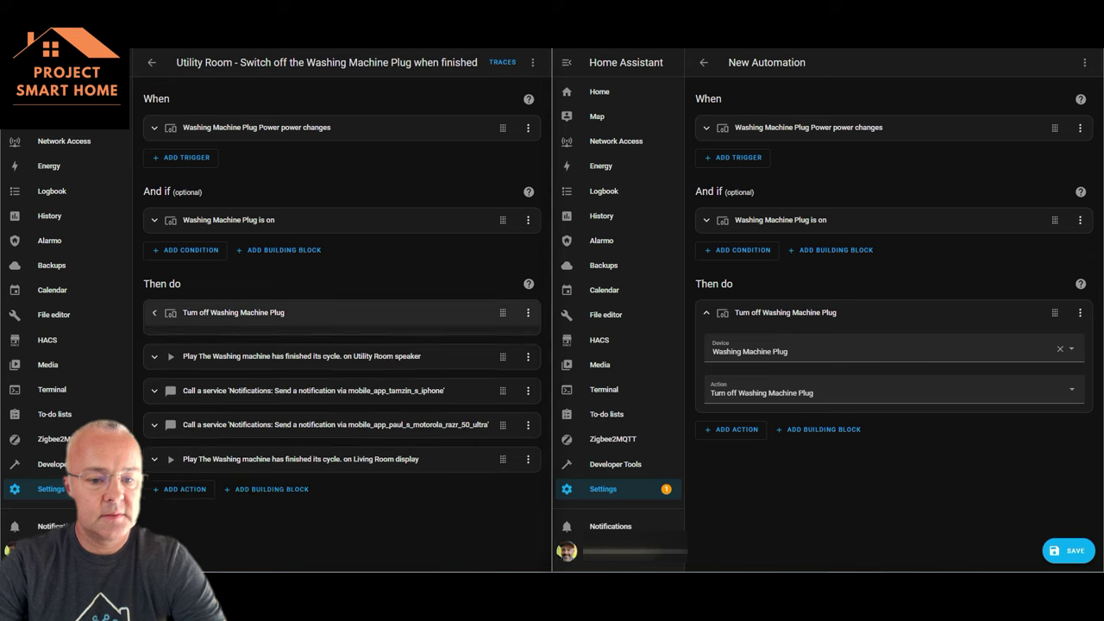
scroll(339, 345, "down", 1)
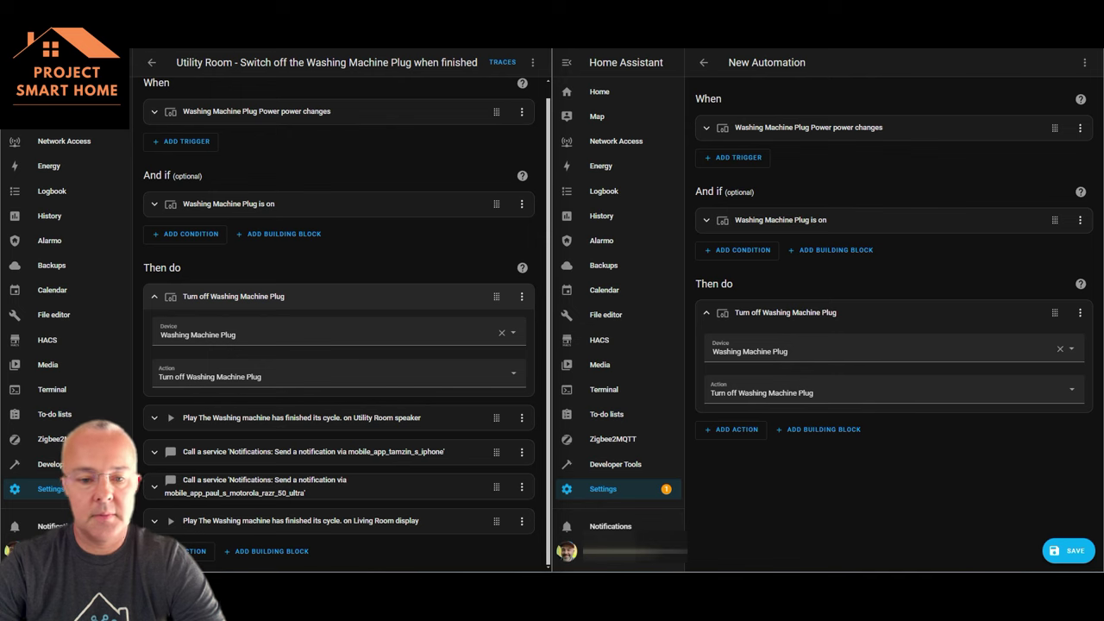
right_click(705, 315)
left_click(706, 313)
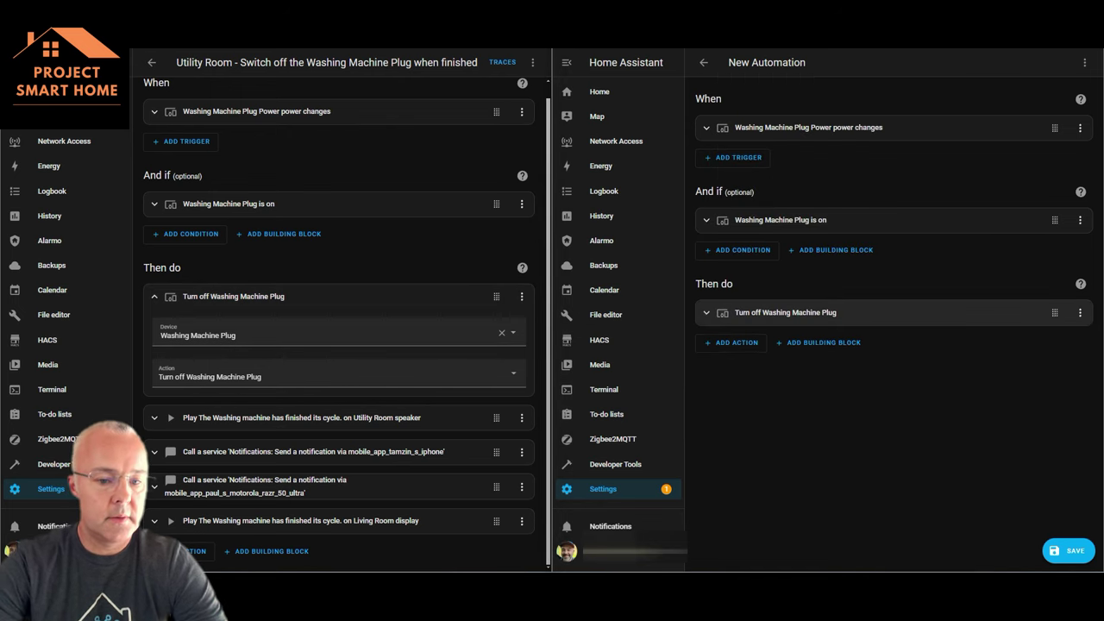
left_click(233, 296)
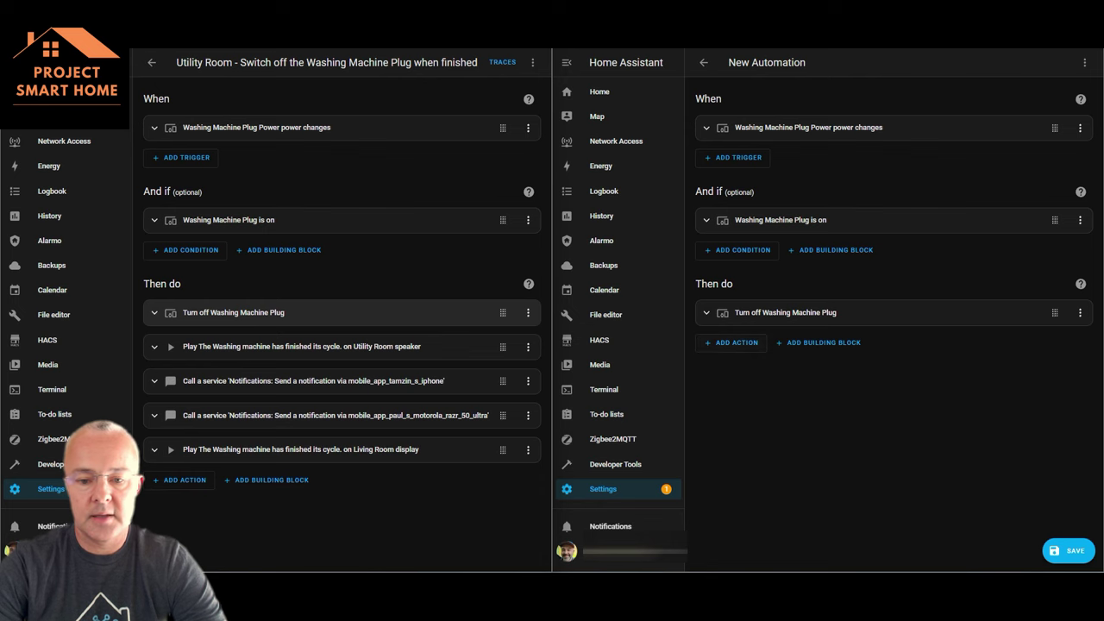
Add a Media Player Play media action to the new automation with Utility Room speaker as the media player.
left_click(732, 342)
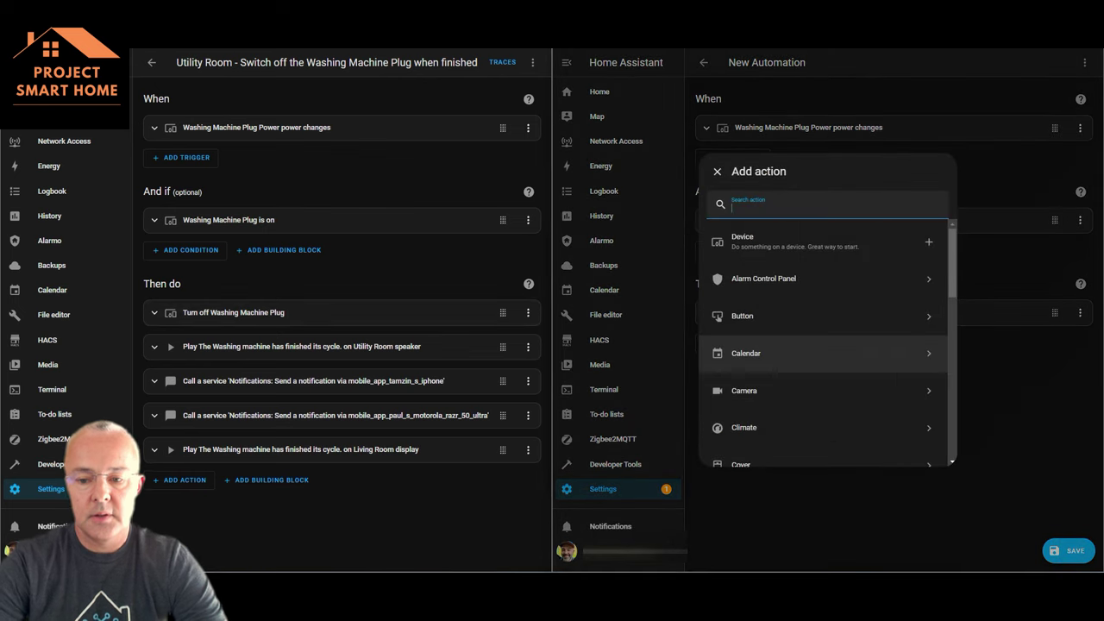
scroll(824, 373, "down", 3)
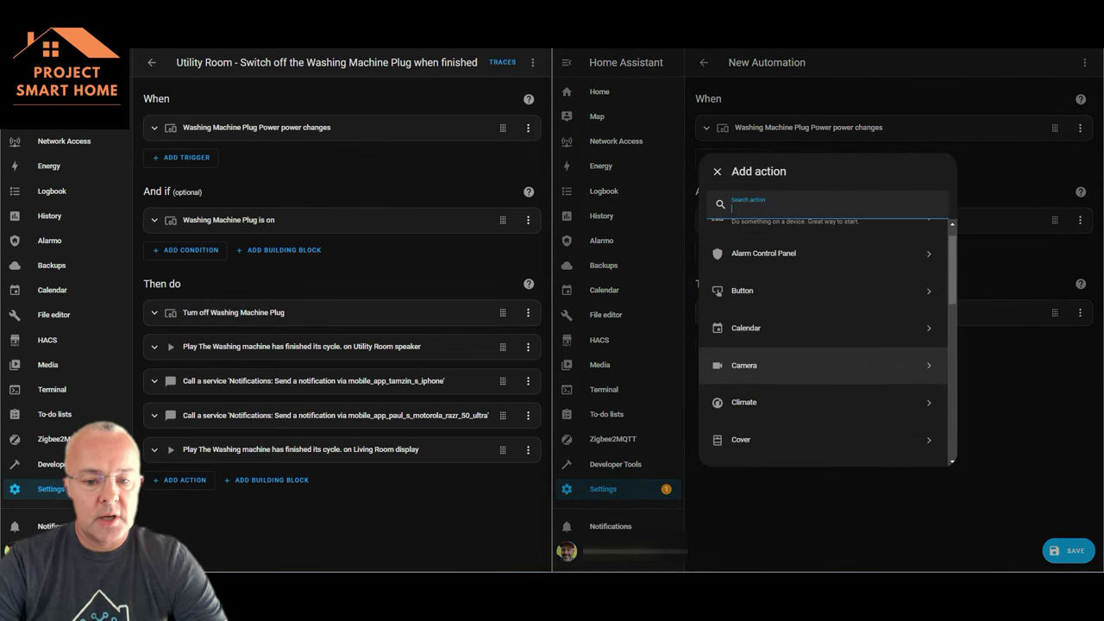
scroll(823, 374, "down", 2)
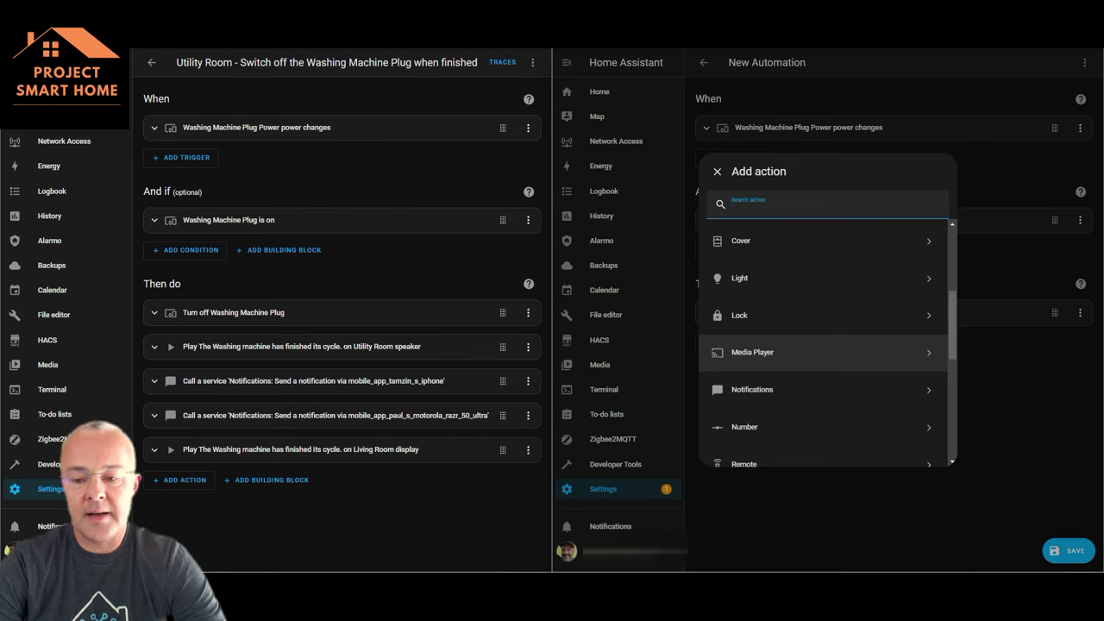
left_click(824, 352)
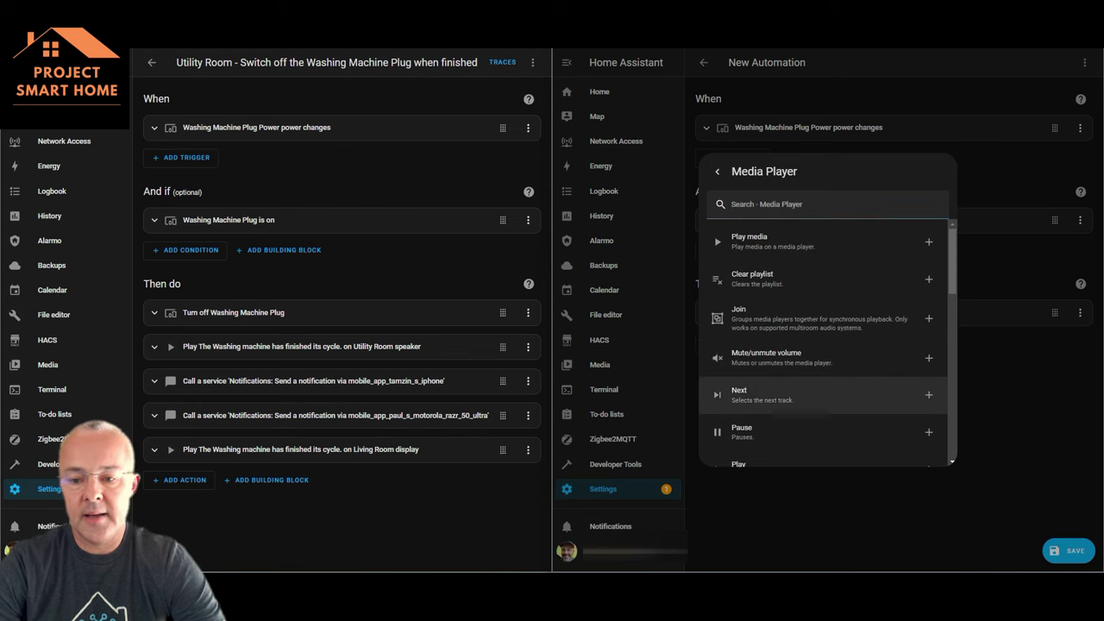
left_click(777, 242)
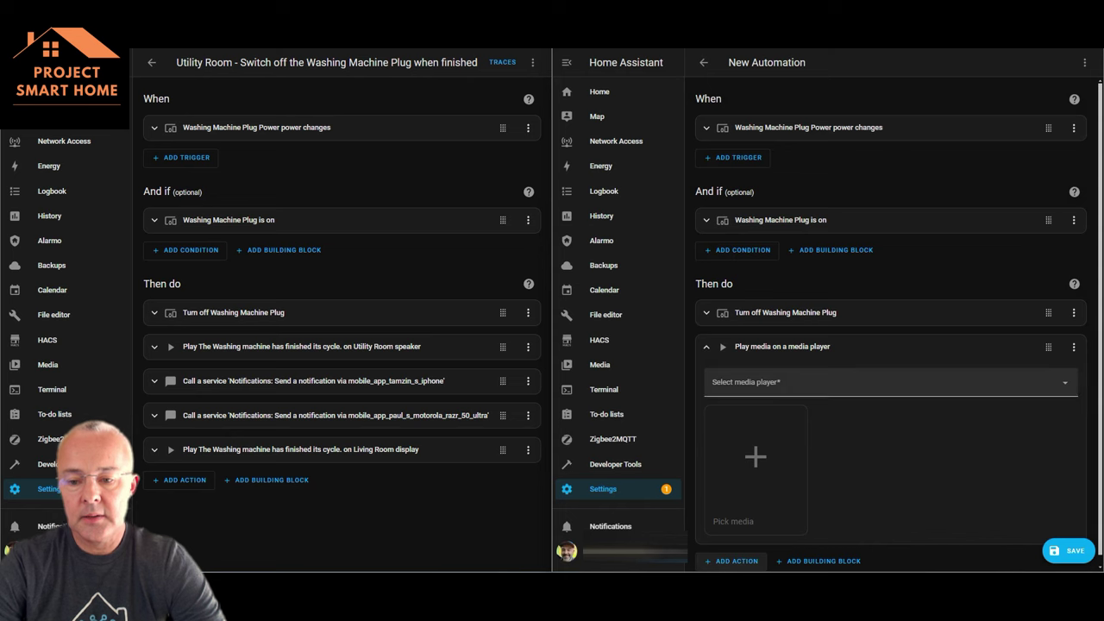
left_click(890, 382)
type("u")
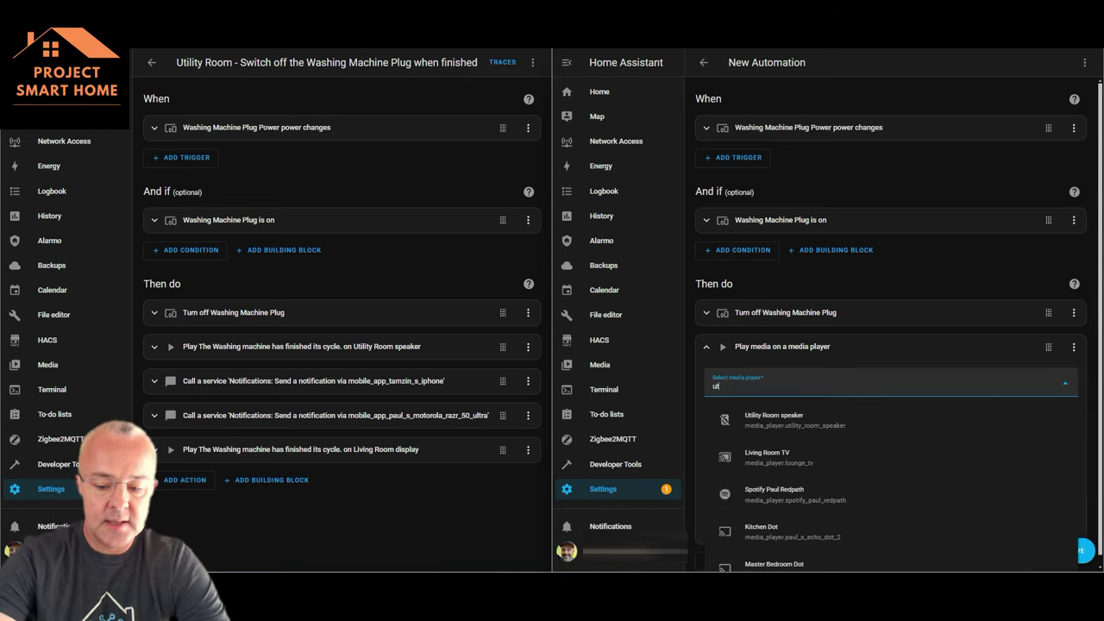
type("til")
key("Return")
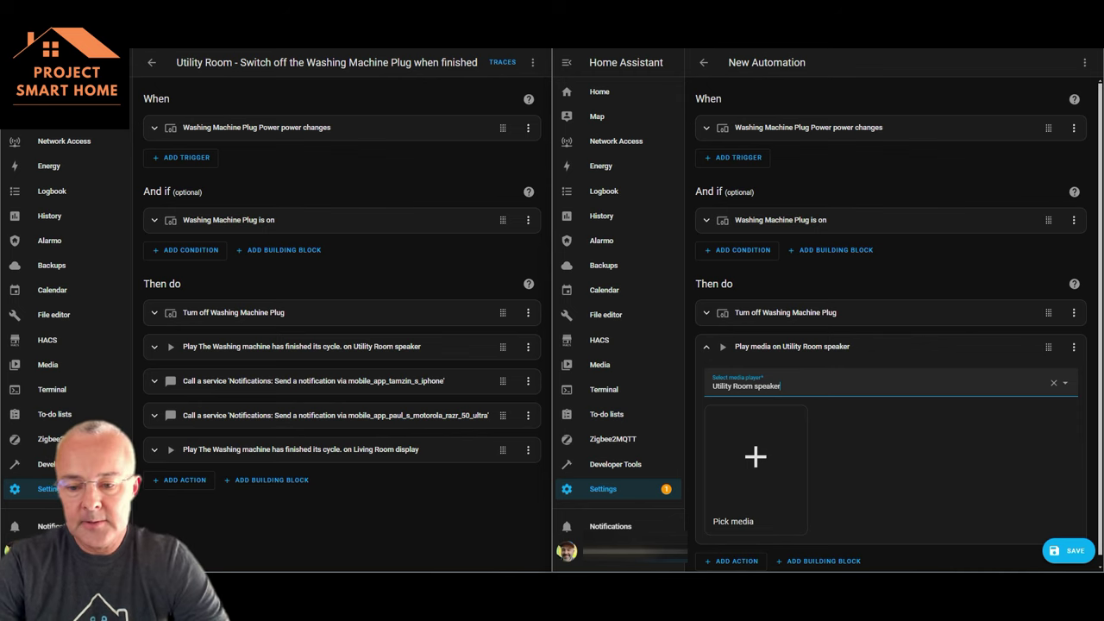
Choose Google text-to-speech as the action's media, with the English message "The Washing machine has finished its cycle.".
left_click(755, 468)
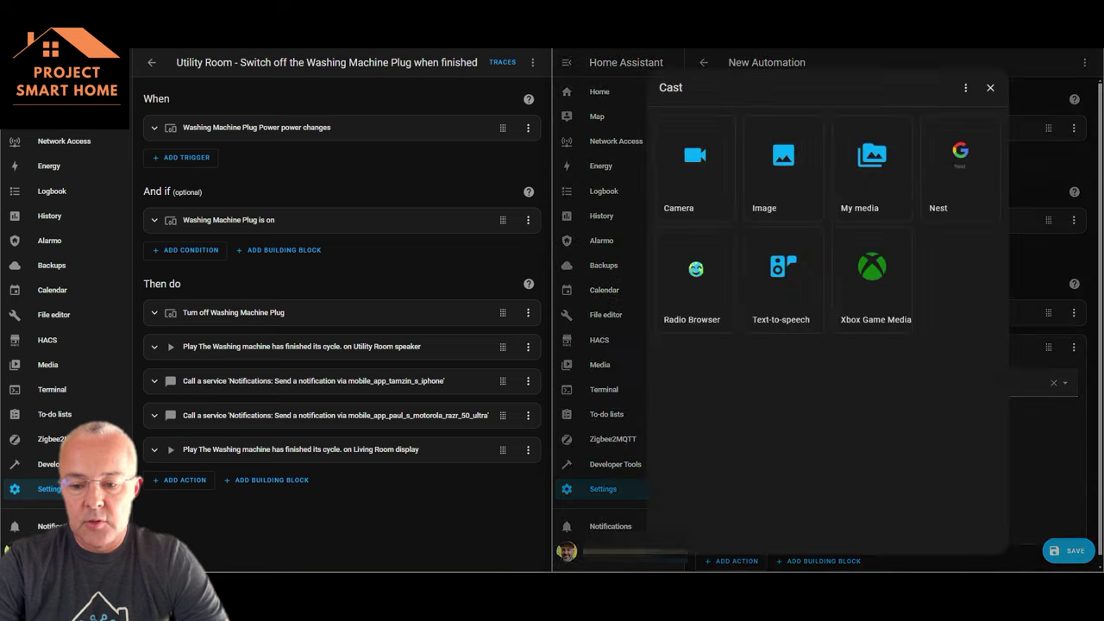
left_click(784, 280)
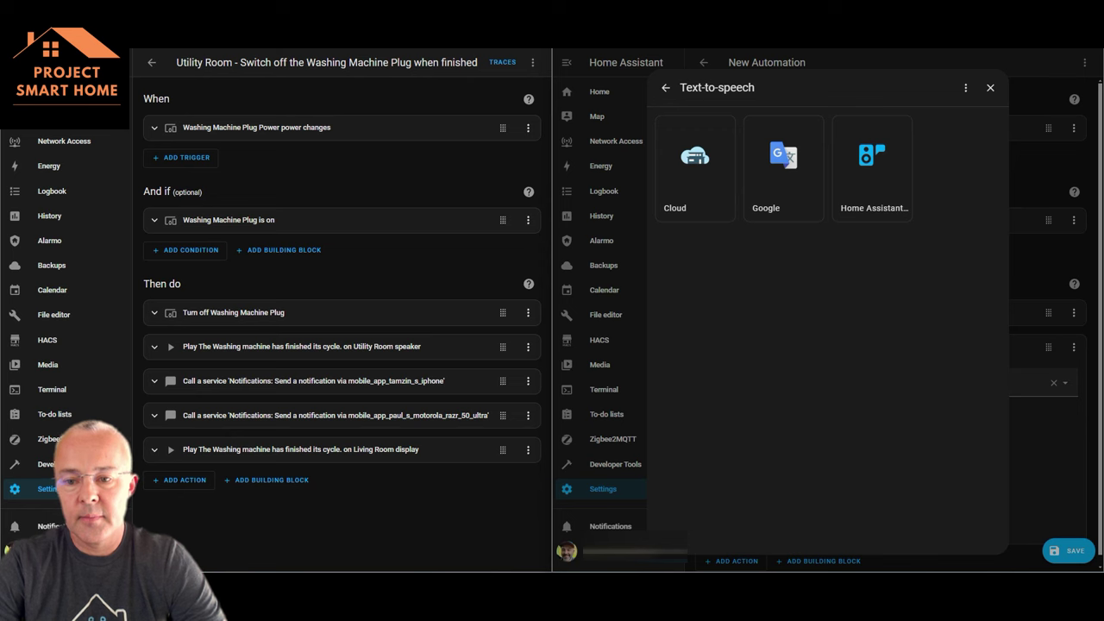
left_click(784, 168)
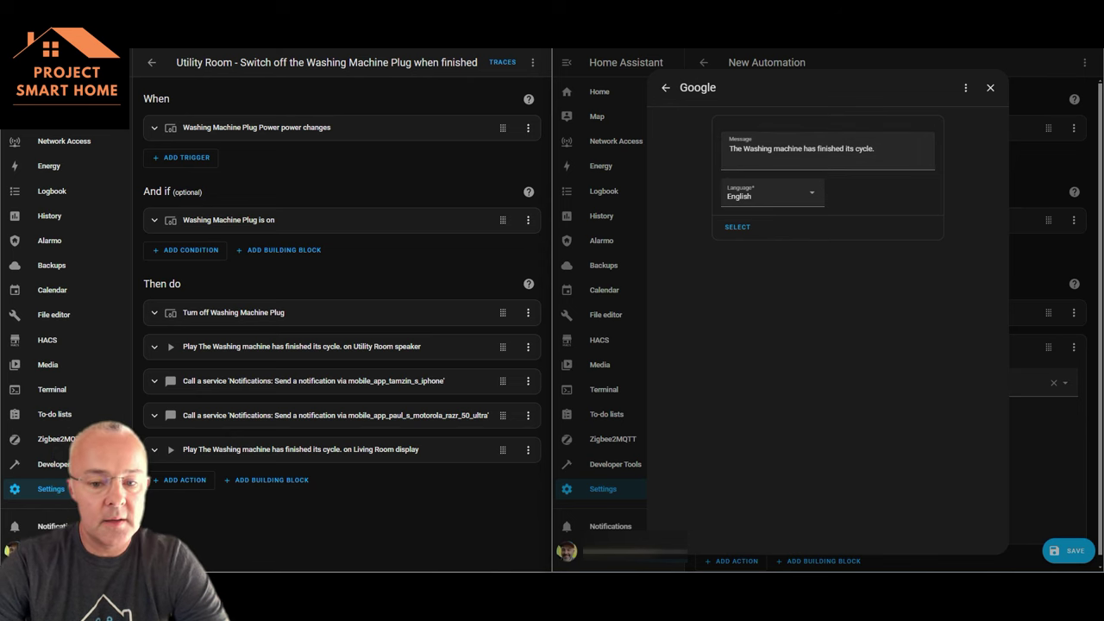
Compare the message with the existing Utility Room speaker action, select it as the new action's media, and collapse both actions.
left_click(301, 347)
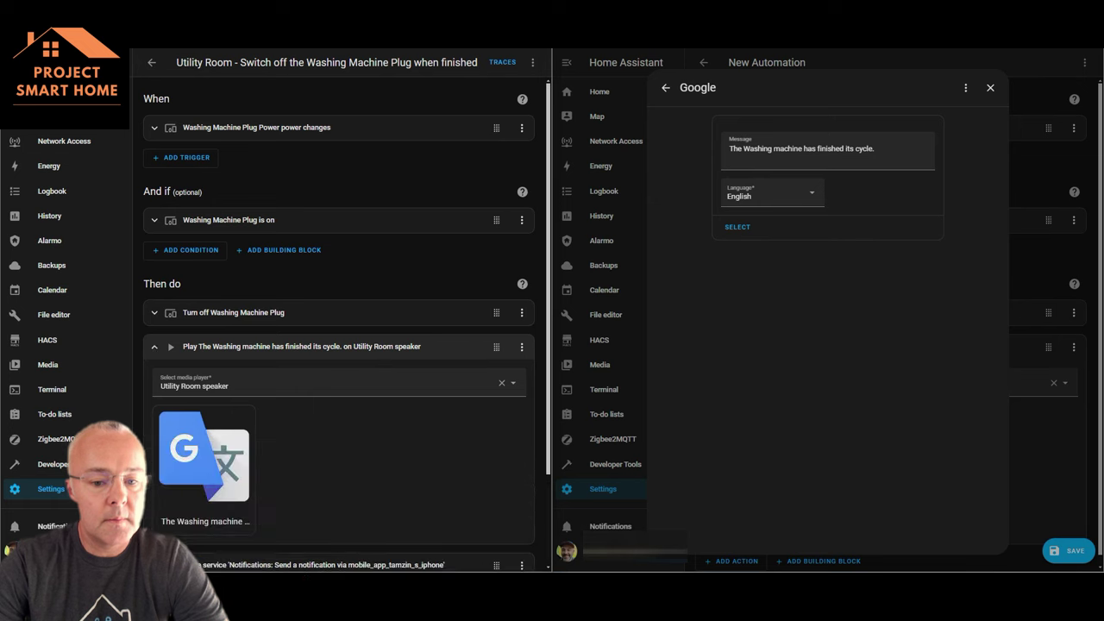
left_click(209, 466)
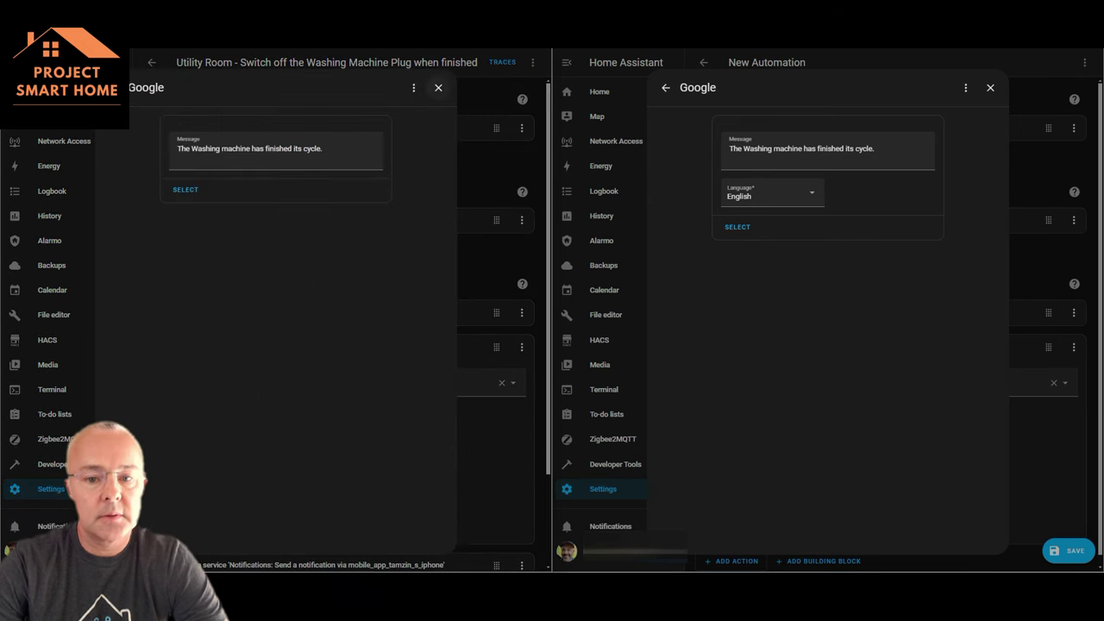
left_click(438, 87)
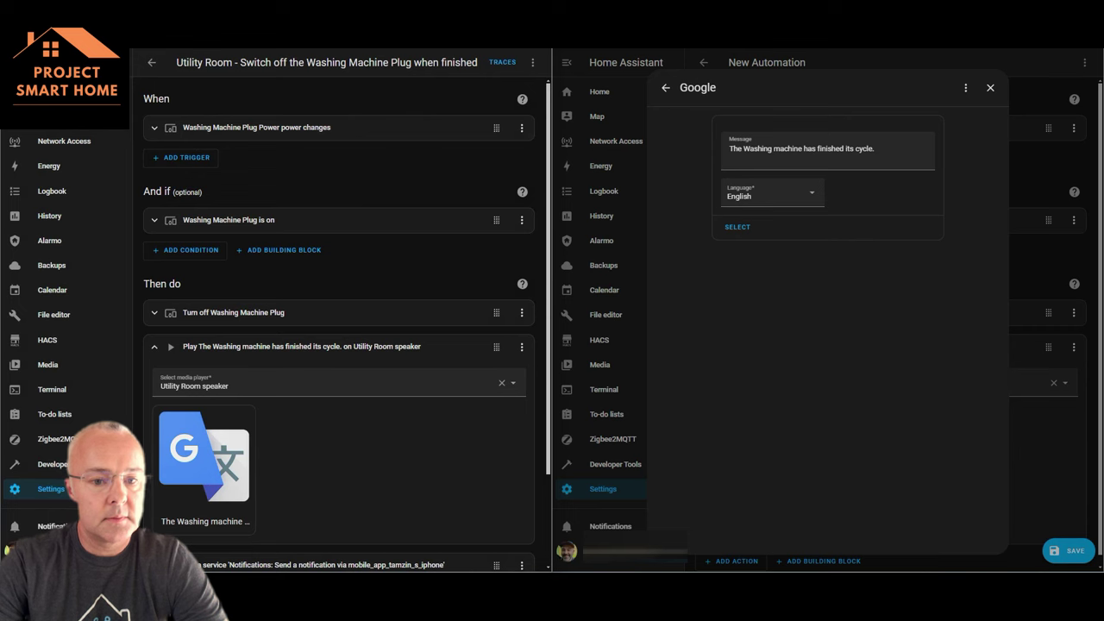
left_click(301, 347)
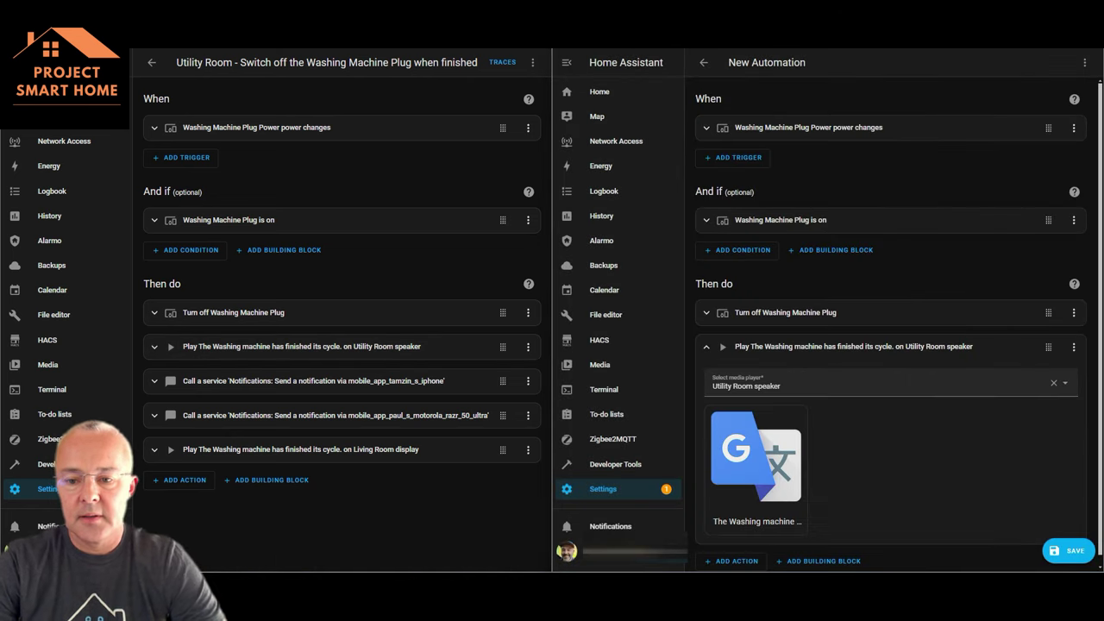
left_click(706, 347)
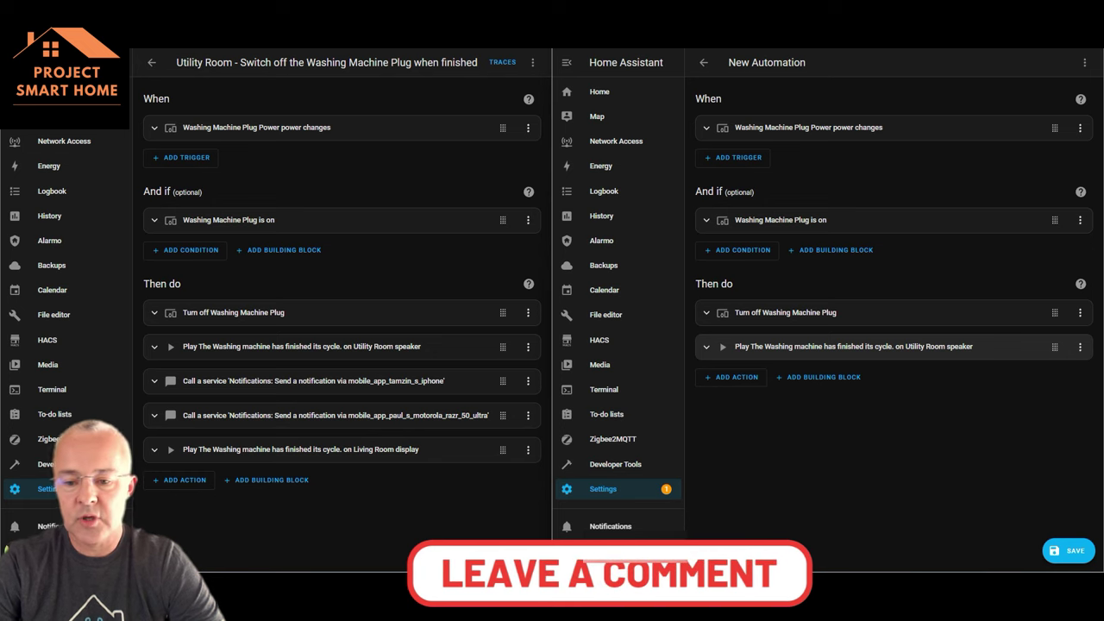
Add a Call service action that sends a notification via the mobile app on the Motorola Razr 50 Ultra.
left_click(732, 377)
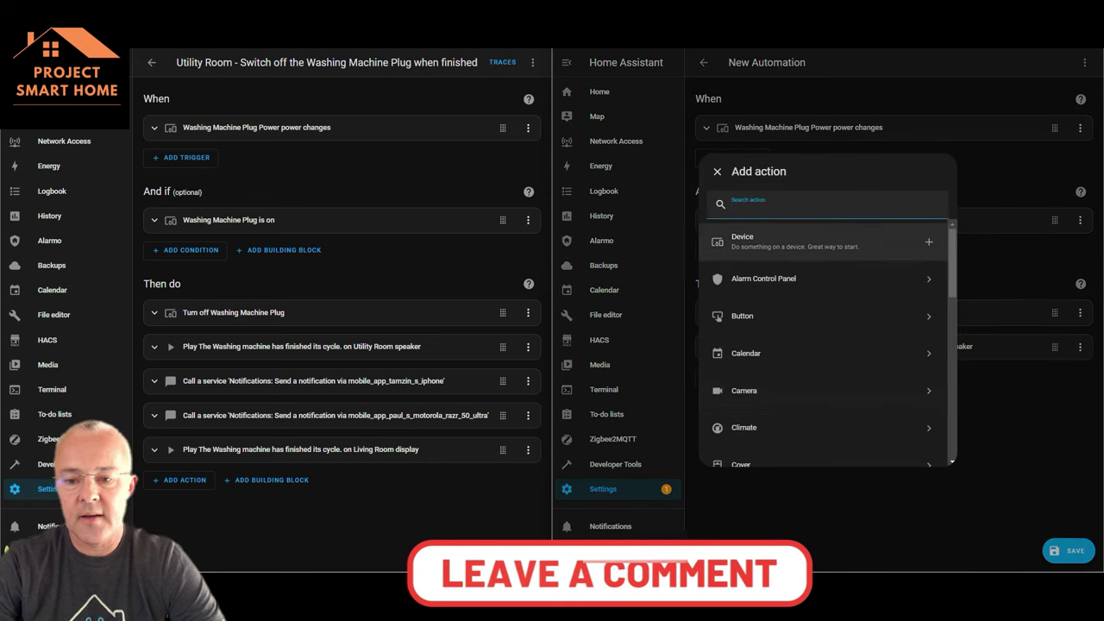
type("call")
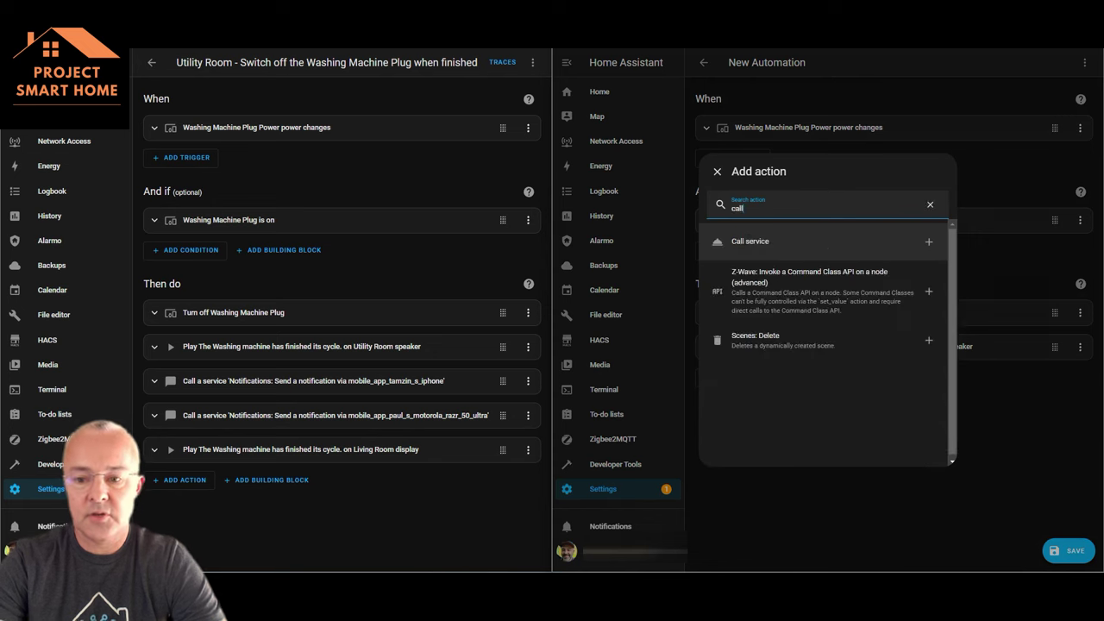
left_click(777, 241)
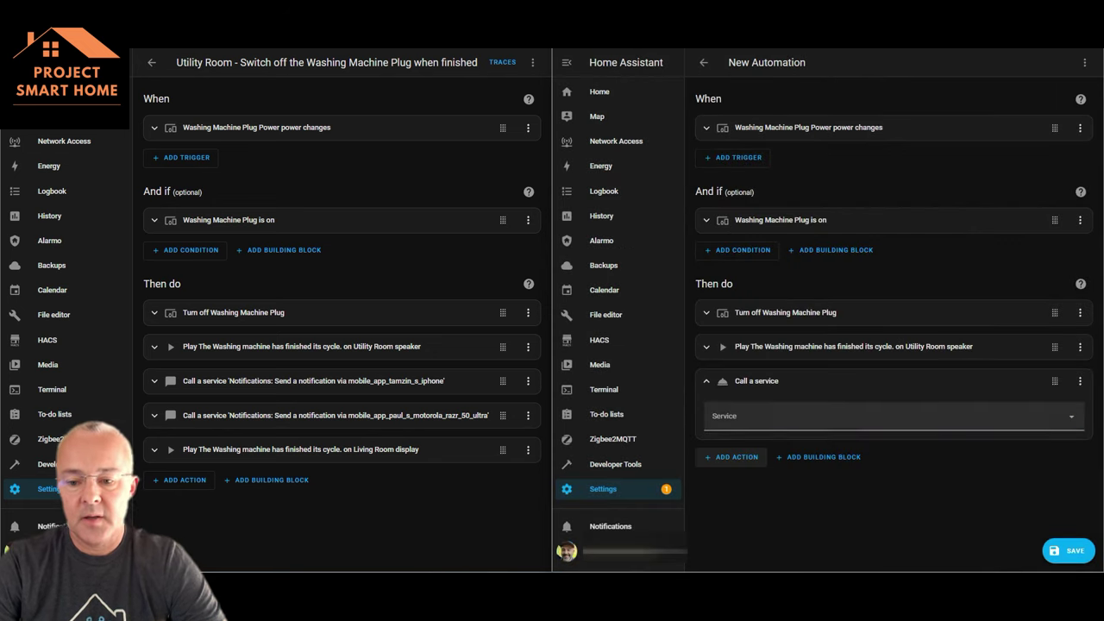
left_click(894, 417)
type("no")
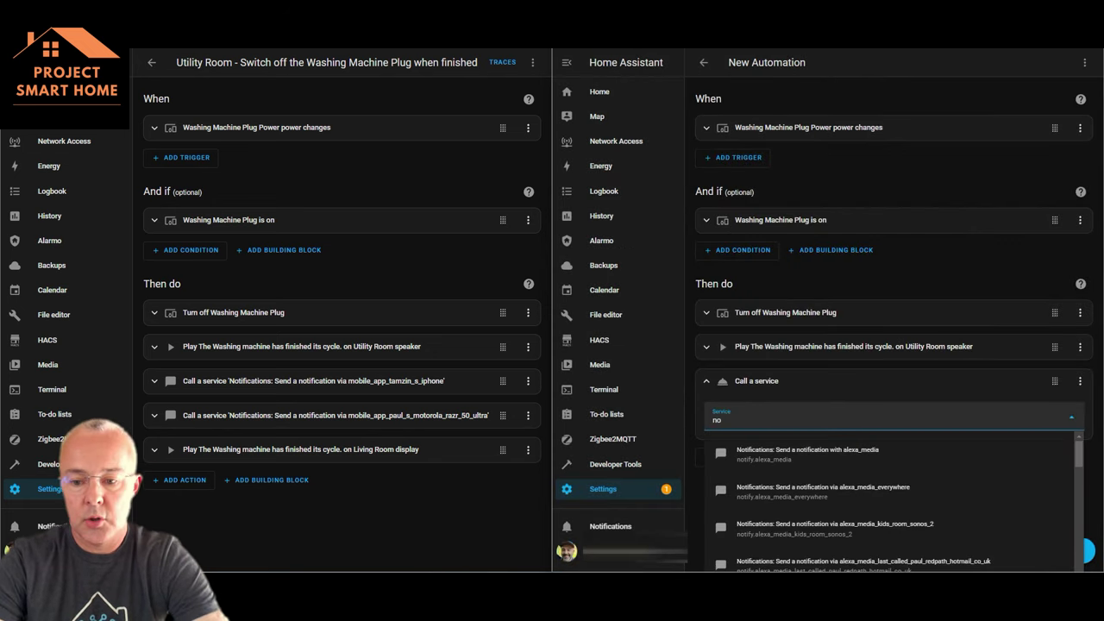
type("tification")
scroll(893, 501, "down", 5)
scroll(893, 500, "down", 5)
scroll(893, 500, "down", 4)
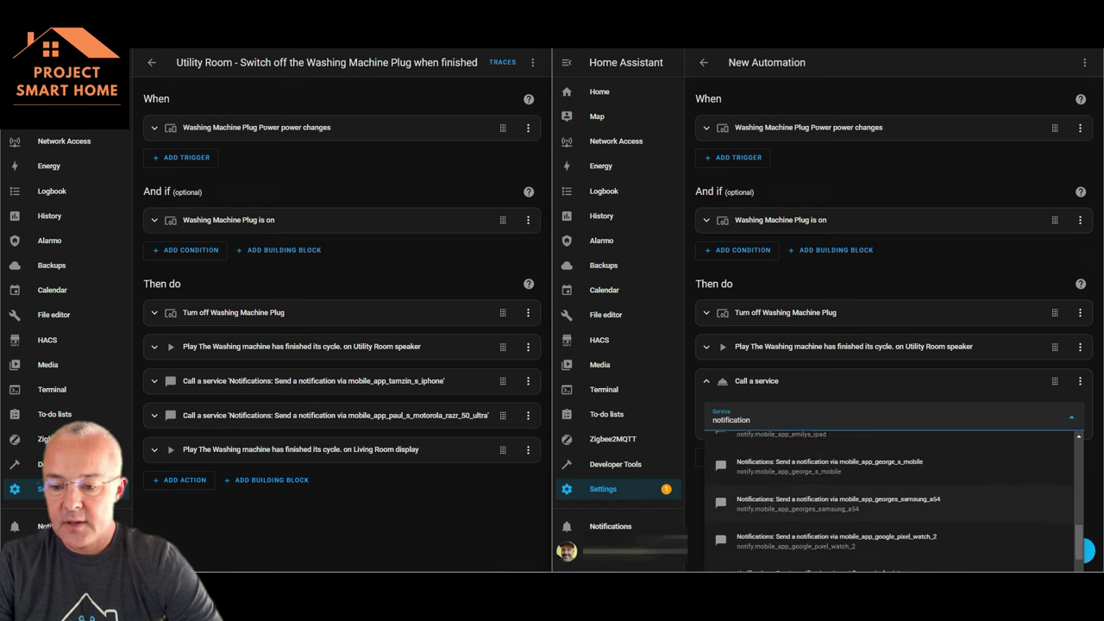
scroll(893, 500, "down", 3)
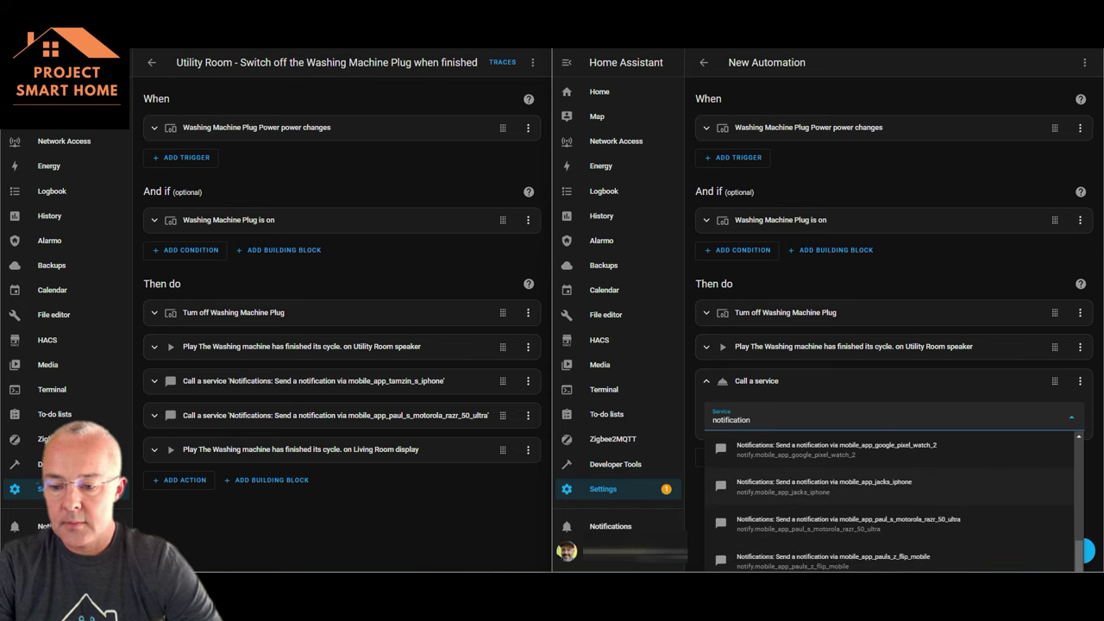
left_click(915, 524)
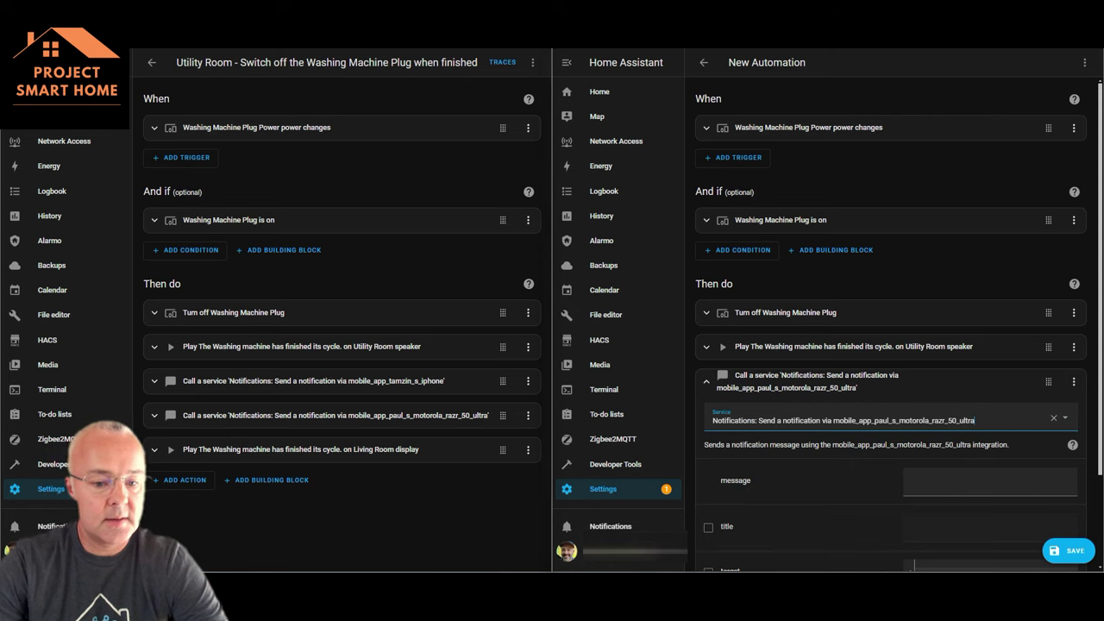
Copy the message "Washing Machine Cycle has finished." from the existing iPhone notification into the new notification action, and collapse the new action.
left_click(314, 380)
left_click_drag(483, 481, 358, 481)
key("ctrl+c")
left_click(989, 482)
key("ctrl+v")
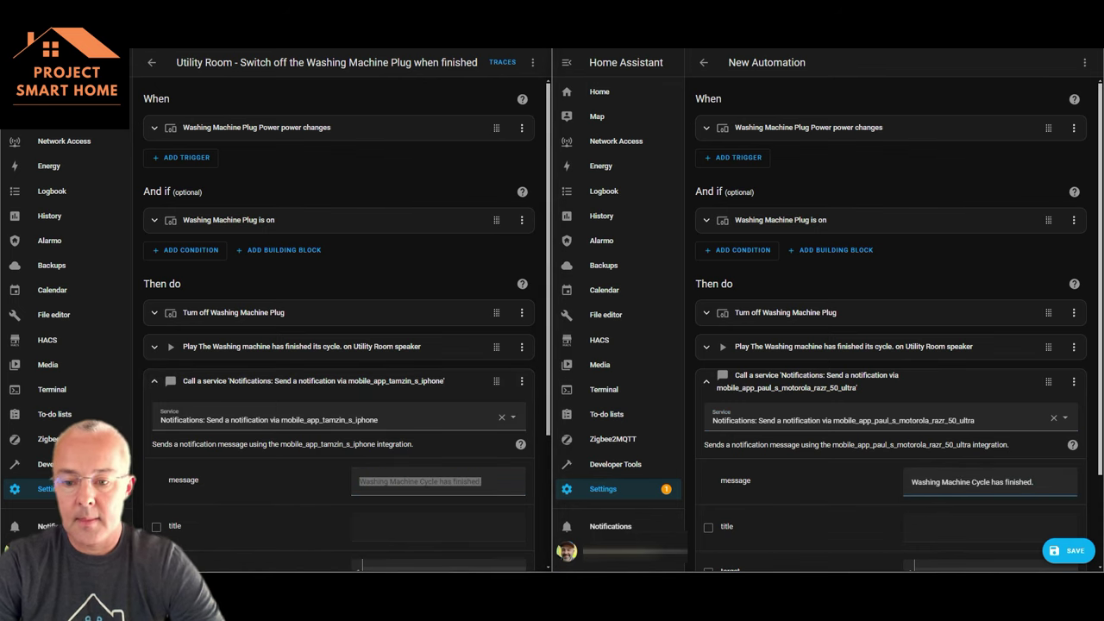
scroll(899, 321, "down", 3)
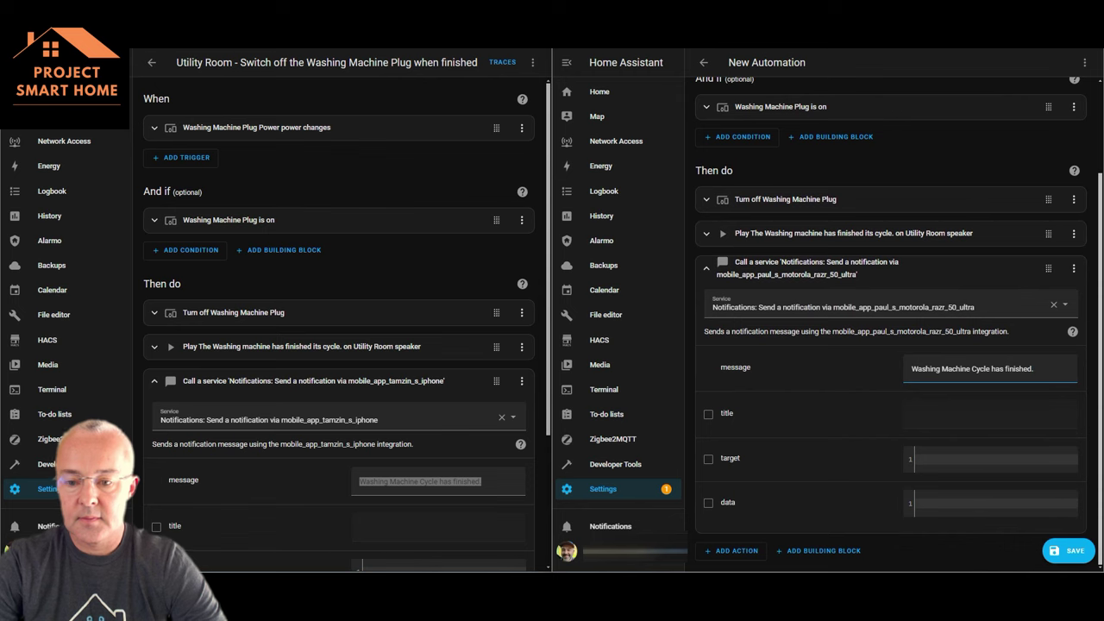
left_click(882, 268)
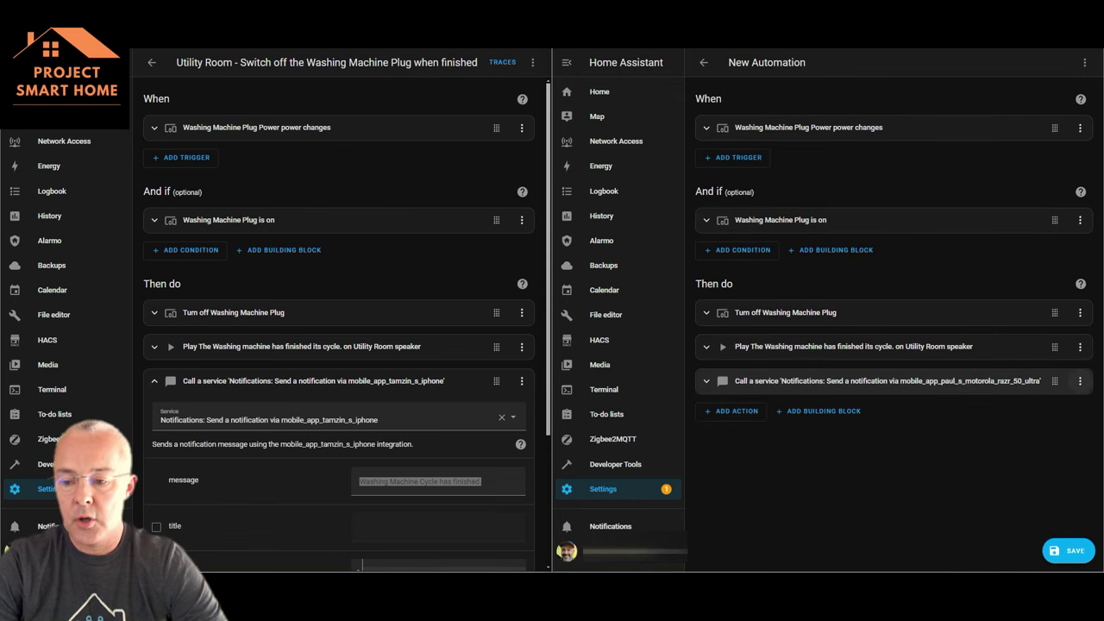
left_click(1080, 380)
left_click(1029, 101)
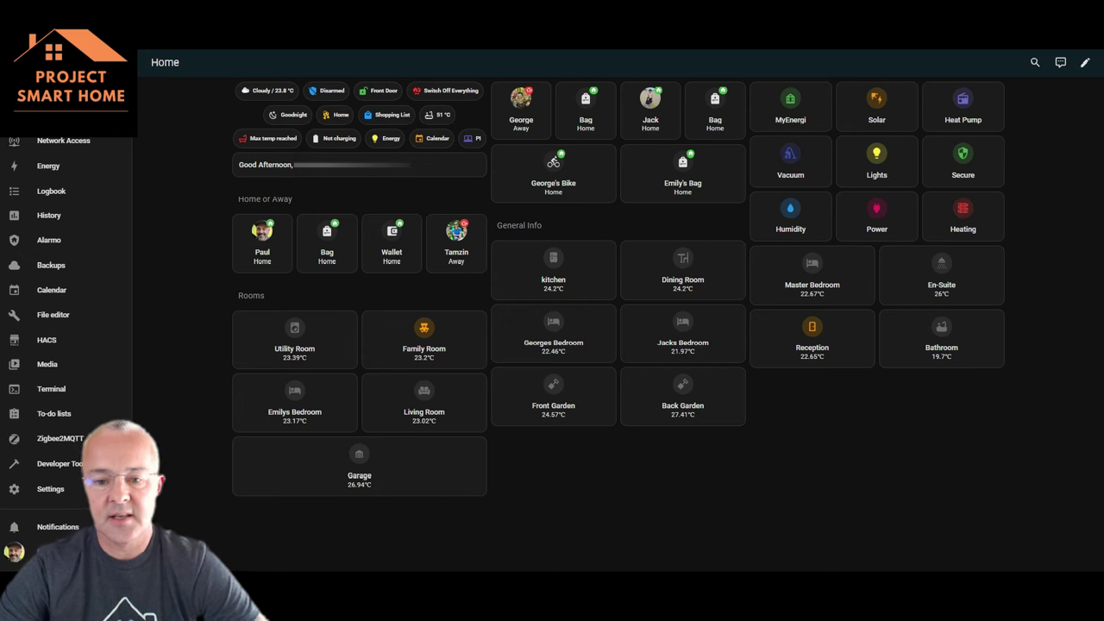
Look through the general info and room cards of the Home dashboard on the phone.
left_click_drag(587, 438, 601, 308)
left_click_drag(607, 480, 606, 434)
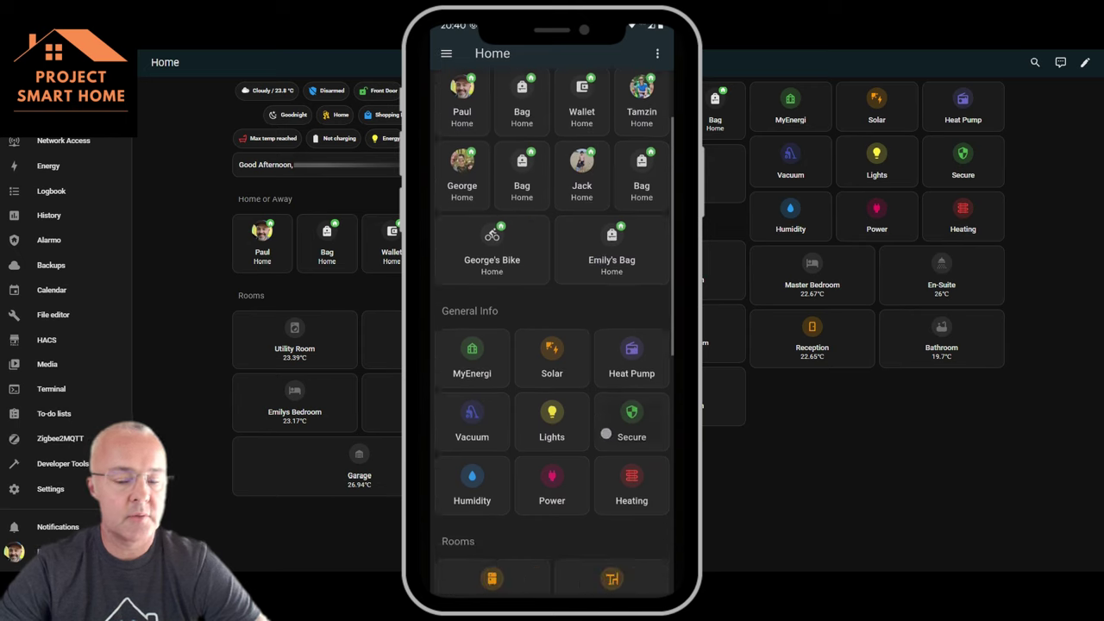
scroll(605, 434, "down", 8)
scroll(629, 270, "down", 6)
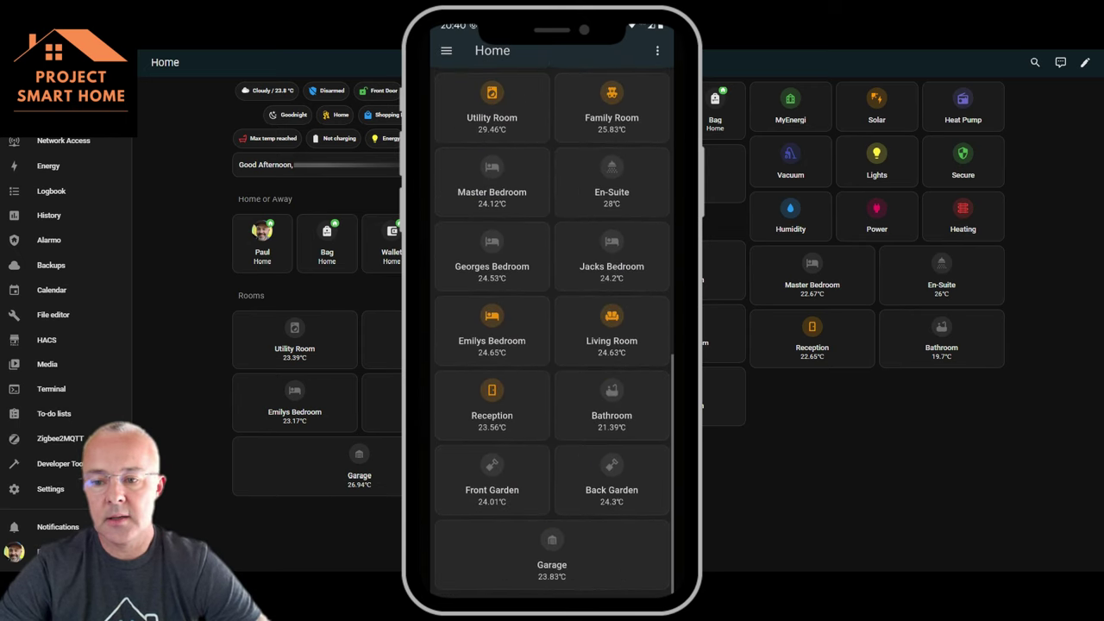
scroll(603, 517, "up", 12)
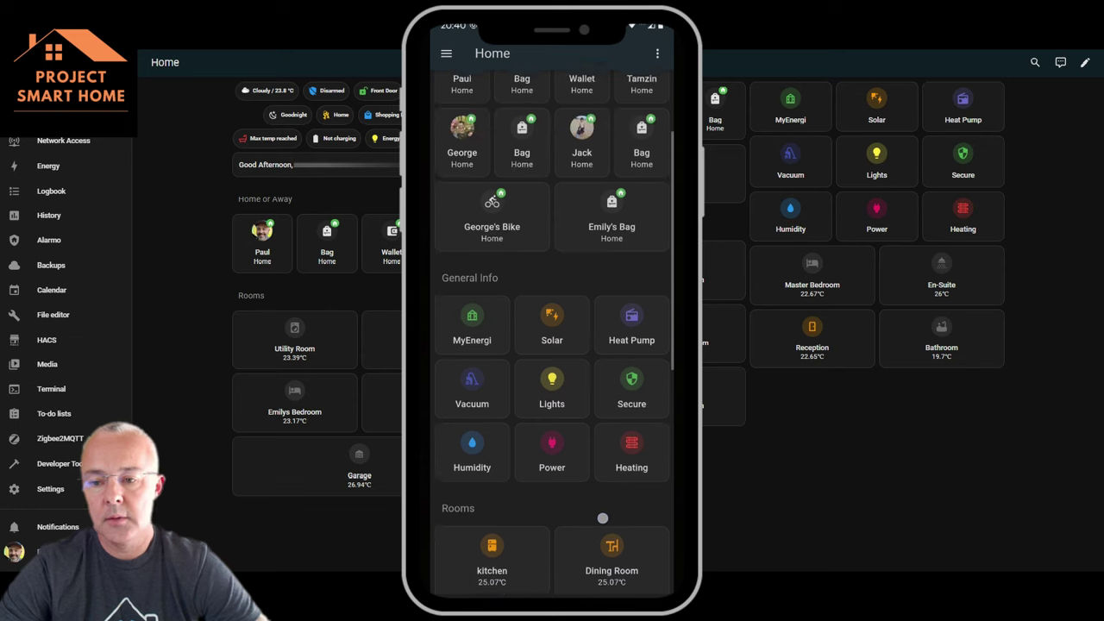
scroll(602, 518, "up", 1)
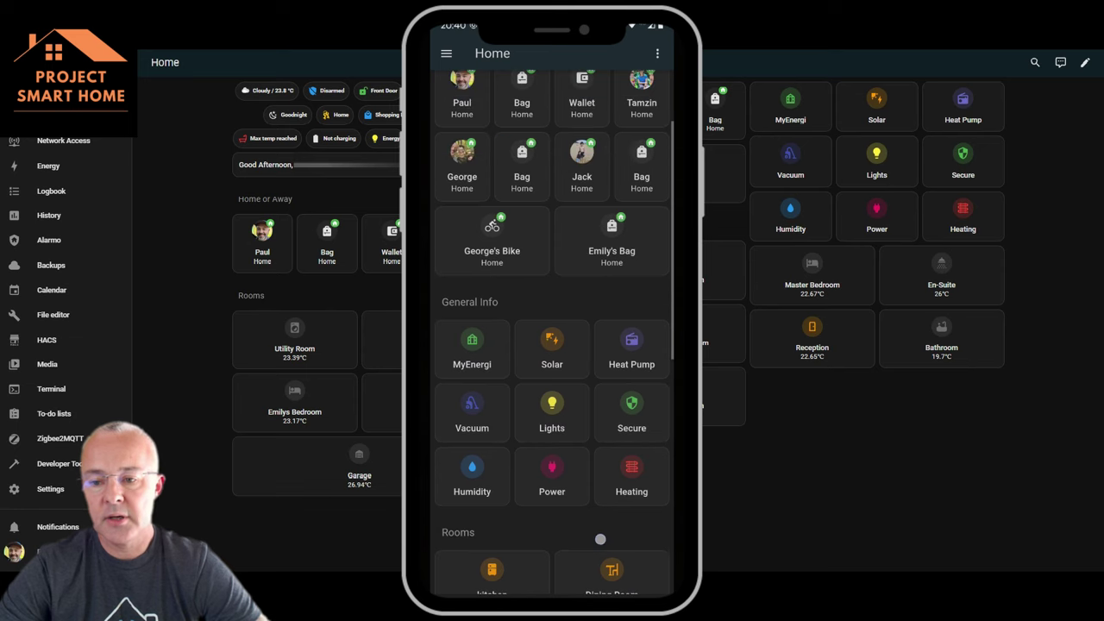
Open the Power view and examine the power usage graphs, especially the washing machine, dishwasher and tumble dryer plugs.
left_click(574, 477)
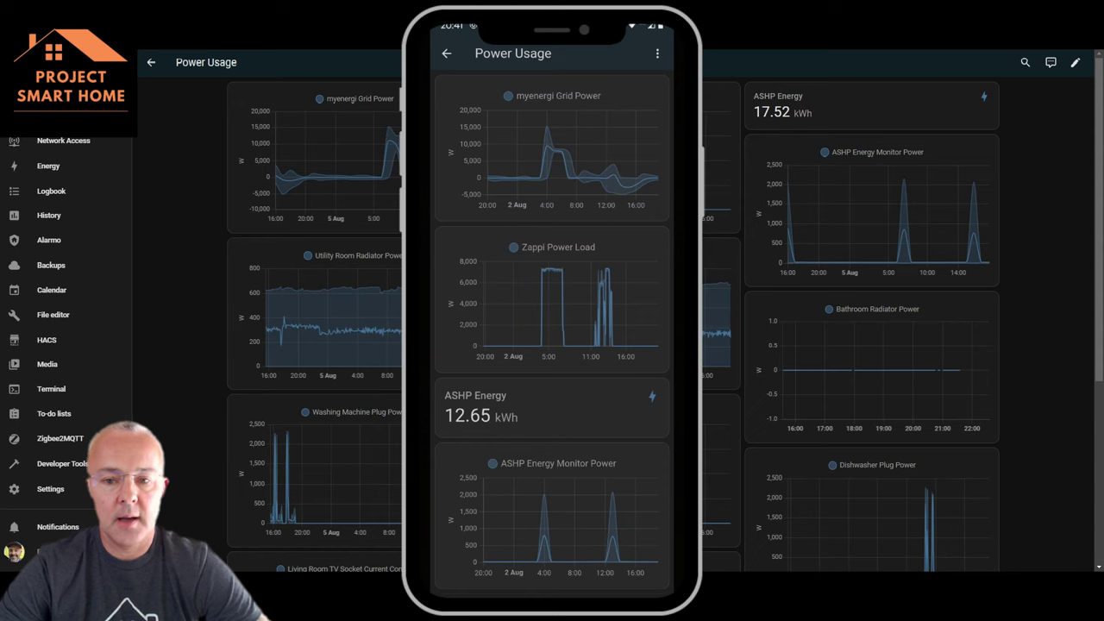
scroll(629, 459, "down", 5)
left_click(634, 381)
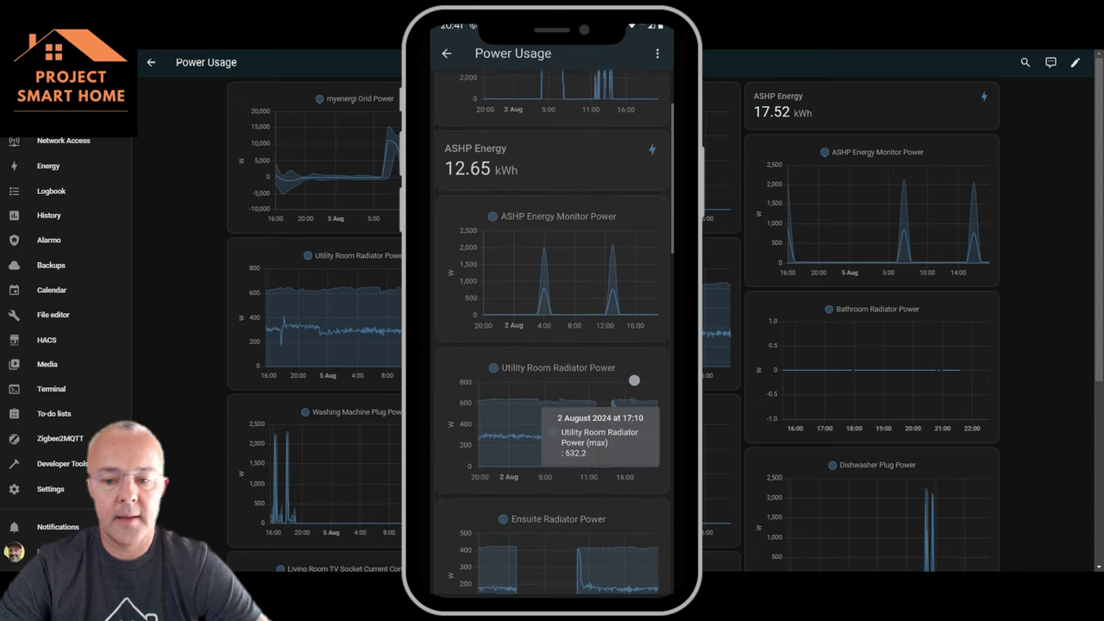
left_click_drag(634, 380, 646, 291)
left_click_drag(652, 410, 660, 252)
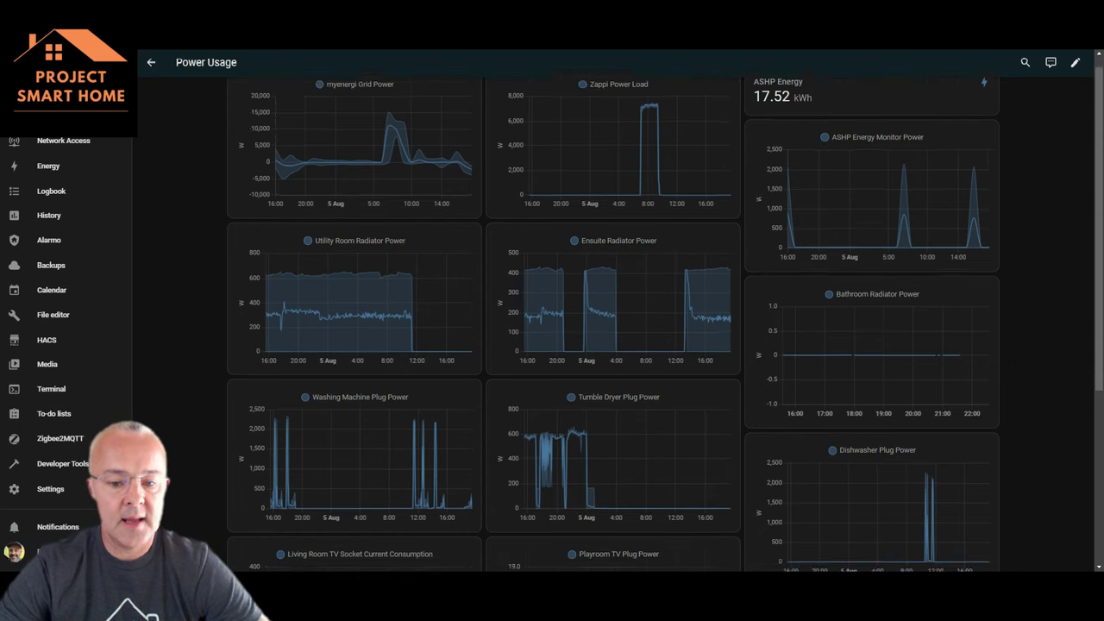
scroll(613, 327, "down", 5)
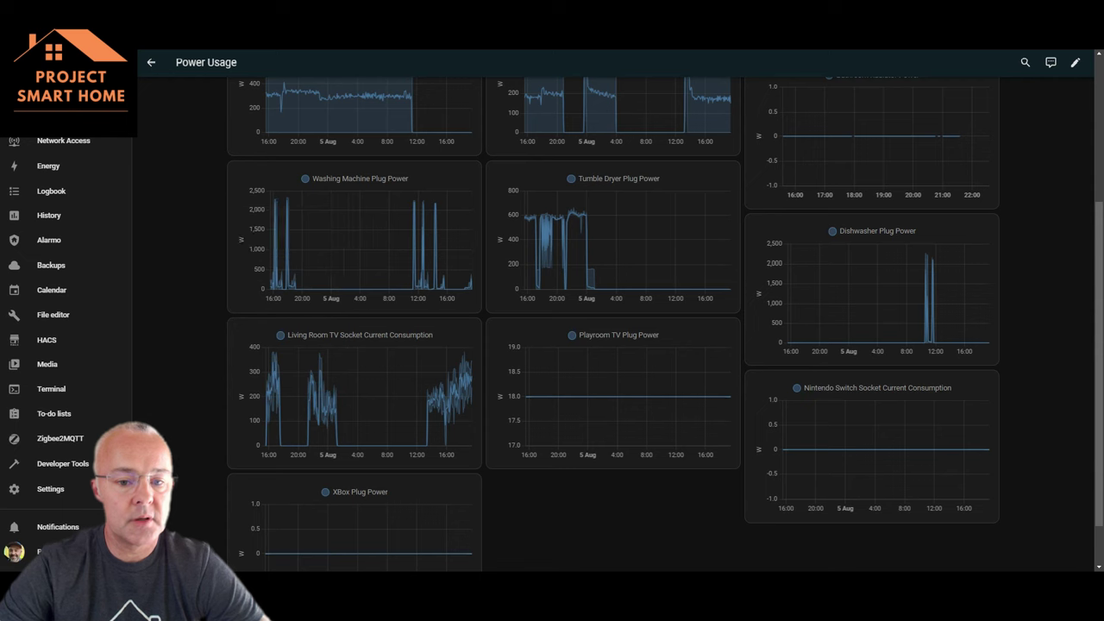
mouse_move(271, 286)
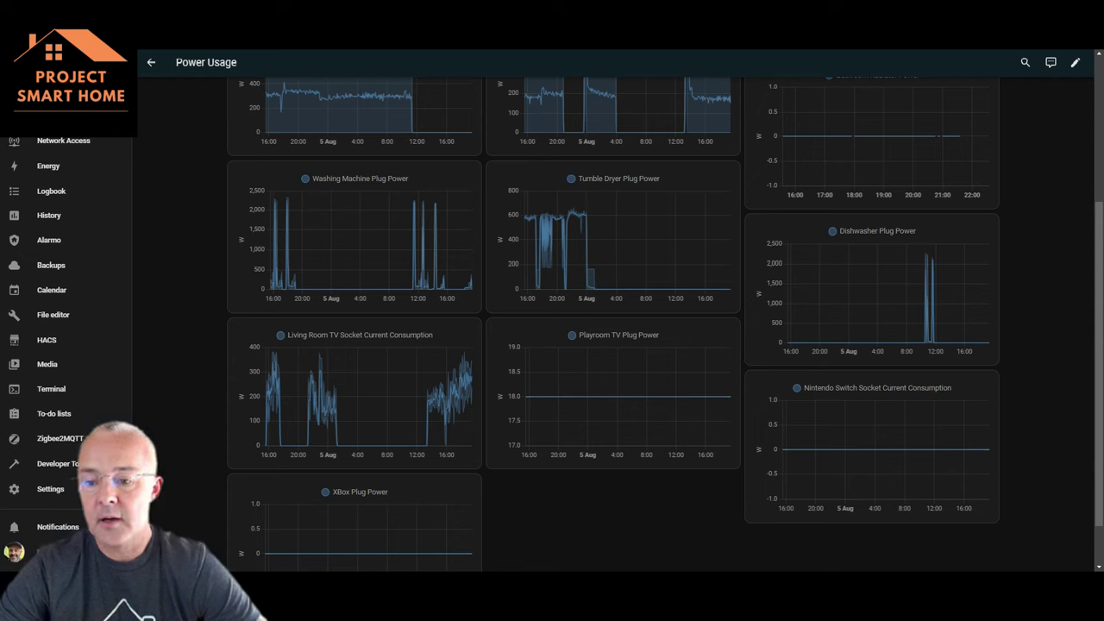
mouse_move(933, 260)
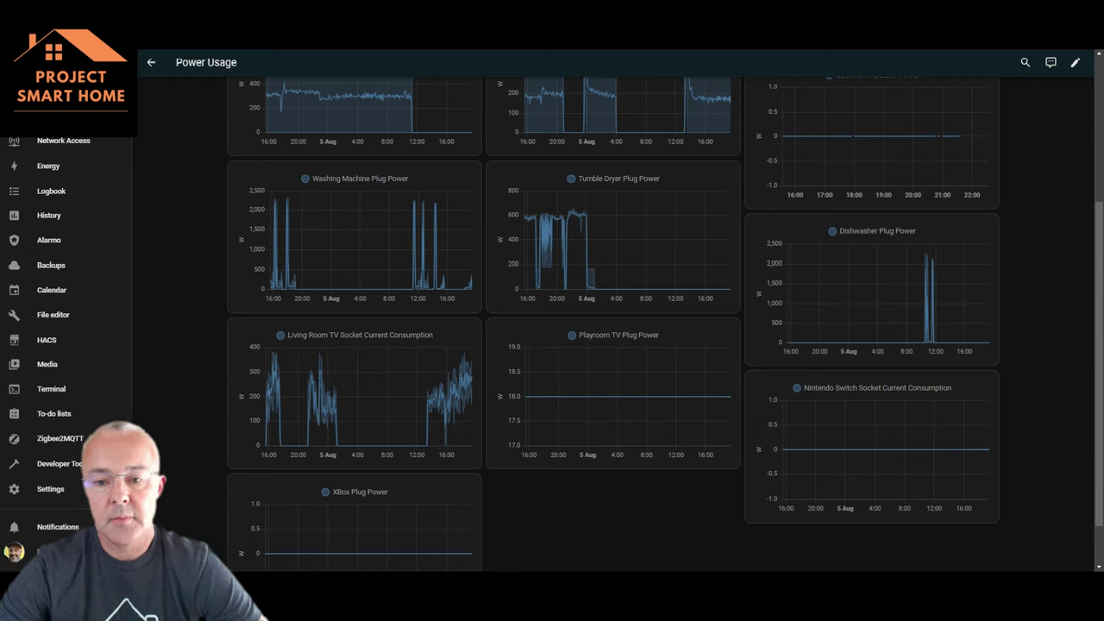
mouse_move(585, 216)
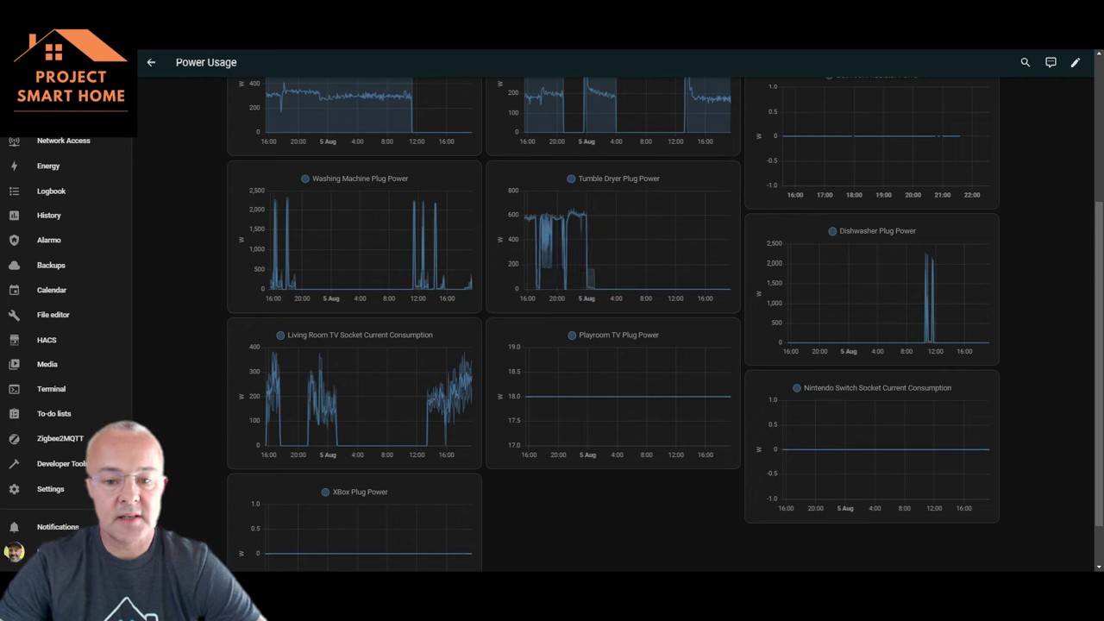
Put the dashboard into edit mode, open the Washing Machine Plug Power card's configuration and review its settings.
left_click(1075, 62)
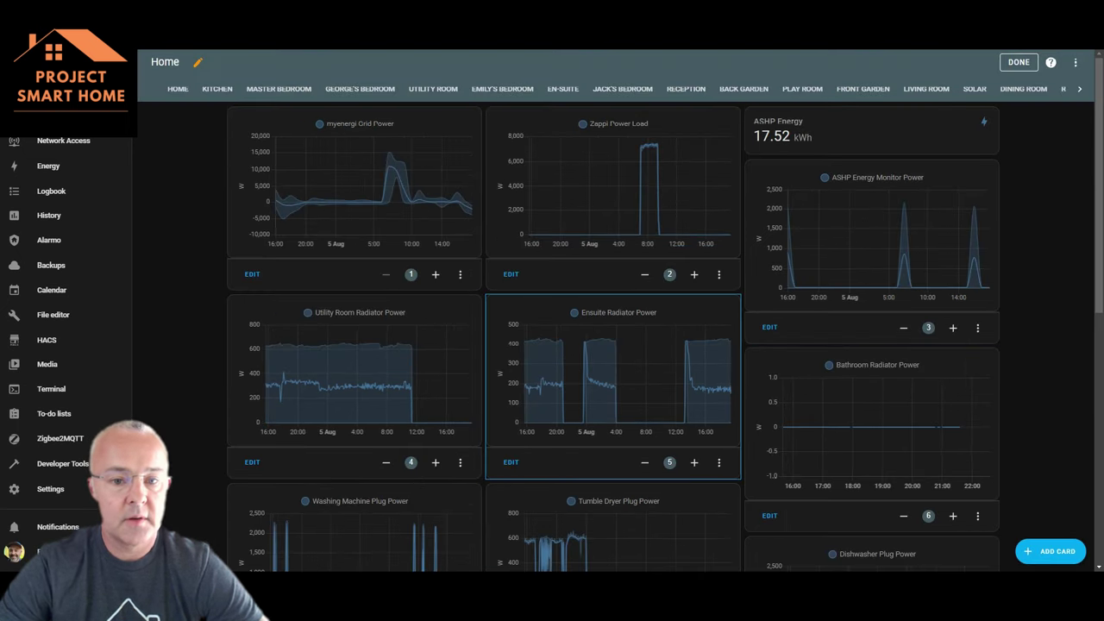
scroll(613, 380, "down", 2)
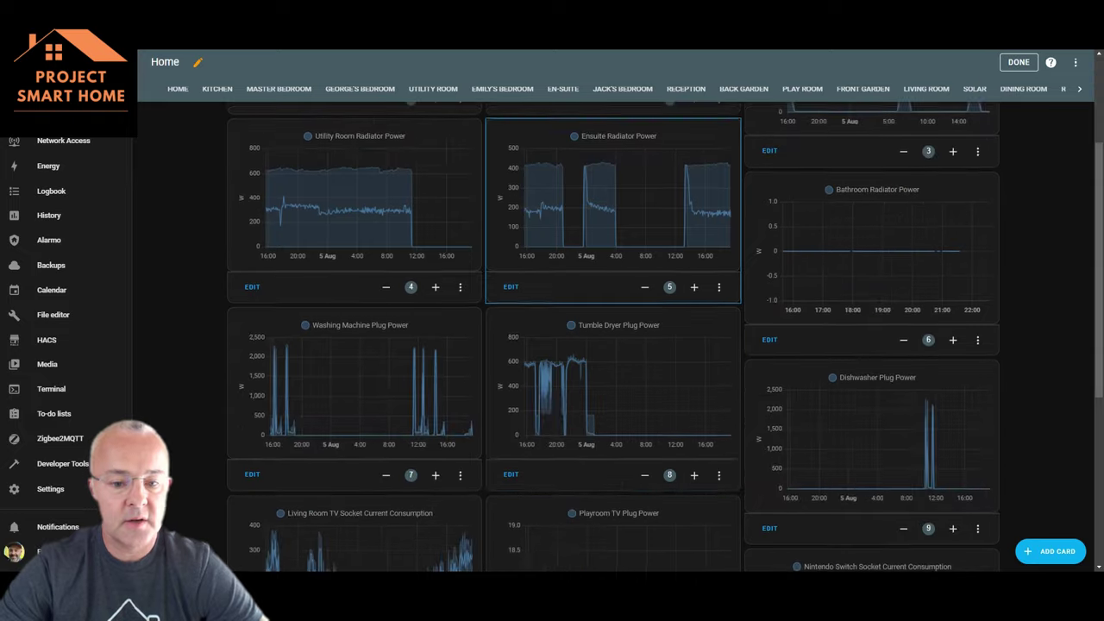
left_click(252, 474)
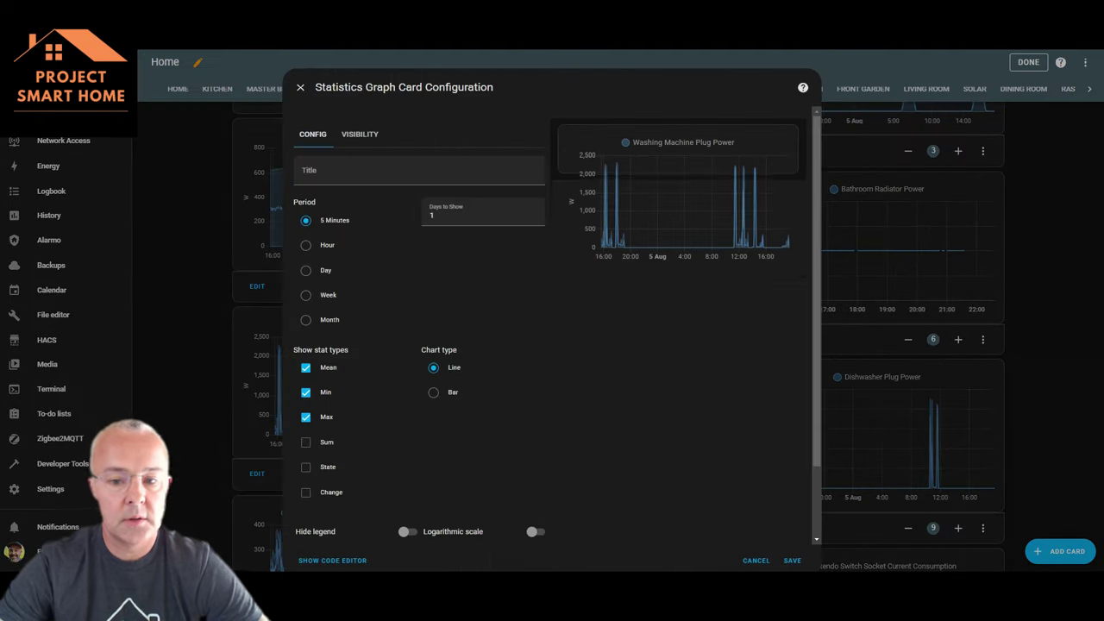
scroll(553, 328, "down", 1)
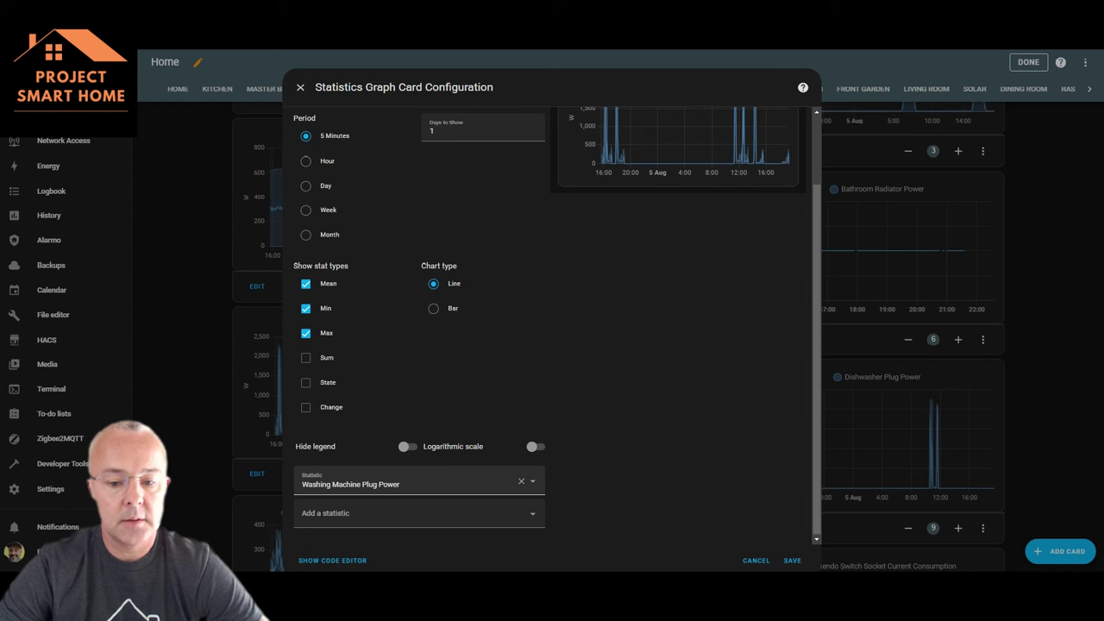
scroll(630, 215, "up", 1)
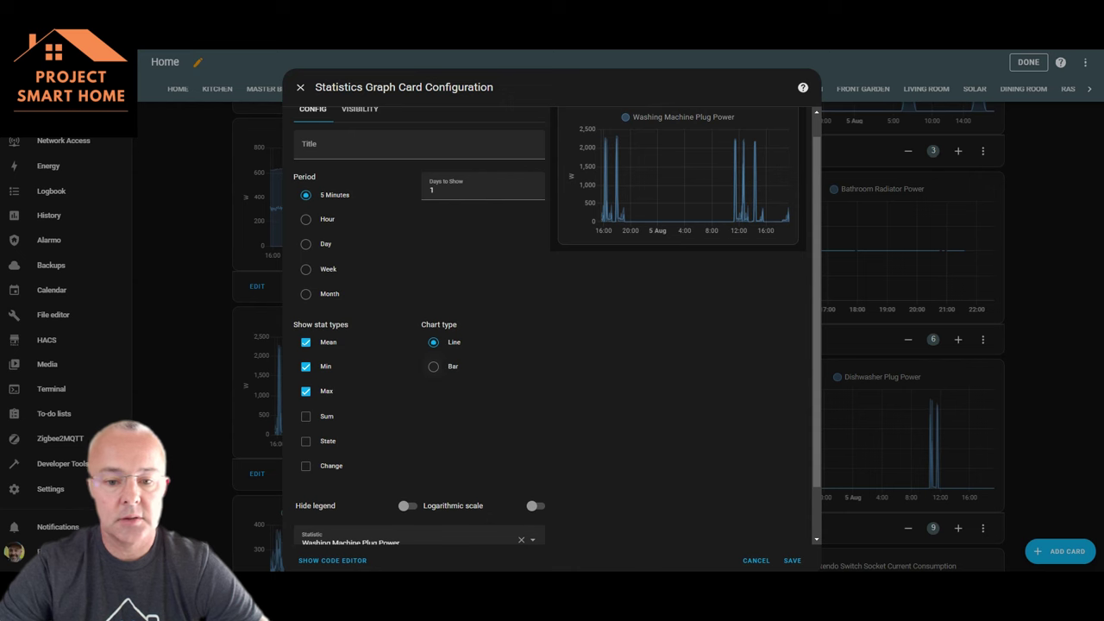
Try the Bar chart type and different Mean, Min and Max combinations, returning to Line with all three stat types enabled.
left_click(433, 366)
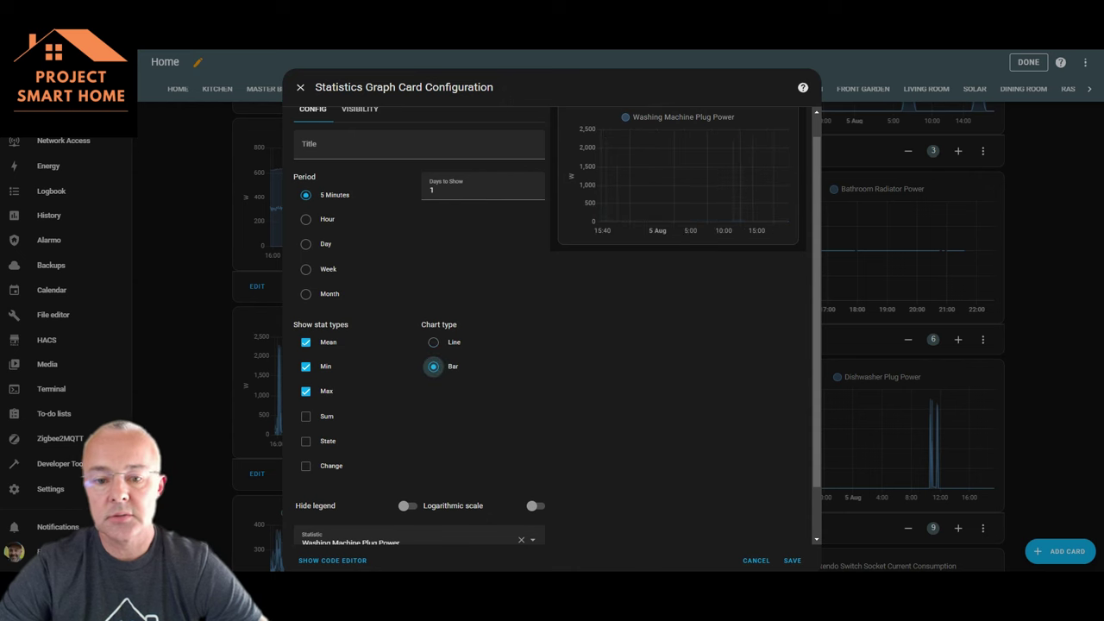
left_click(433, 341)
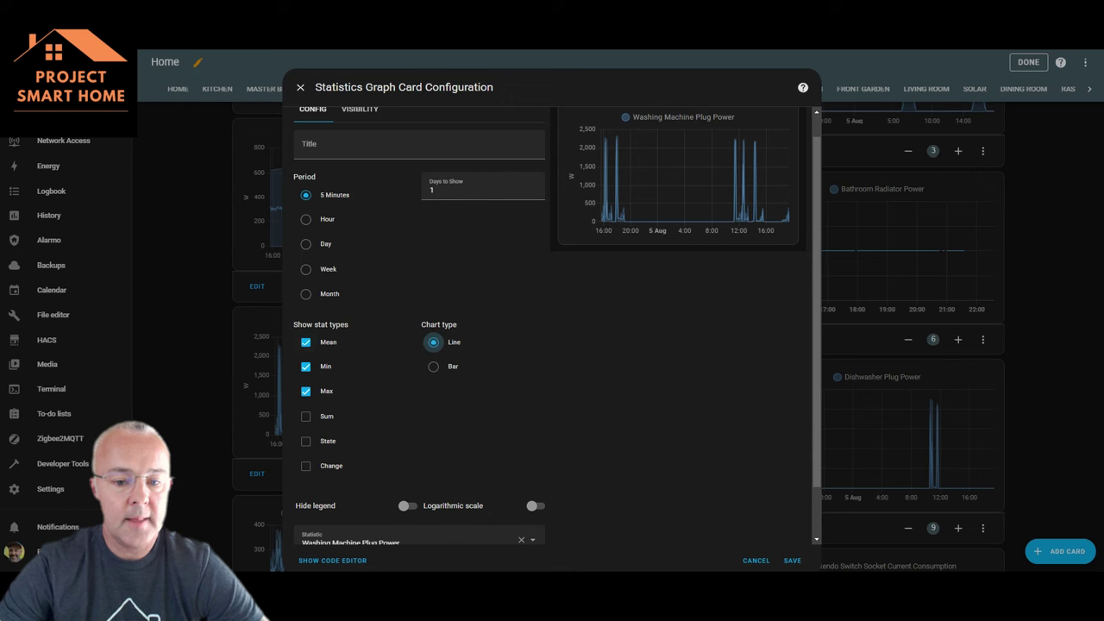
left_click(306, 366)
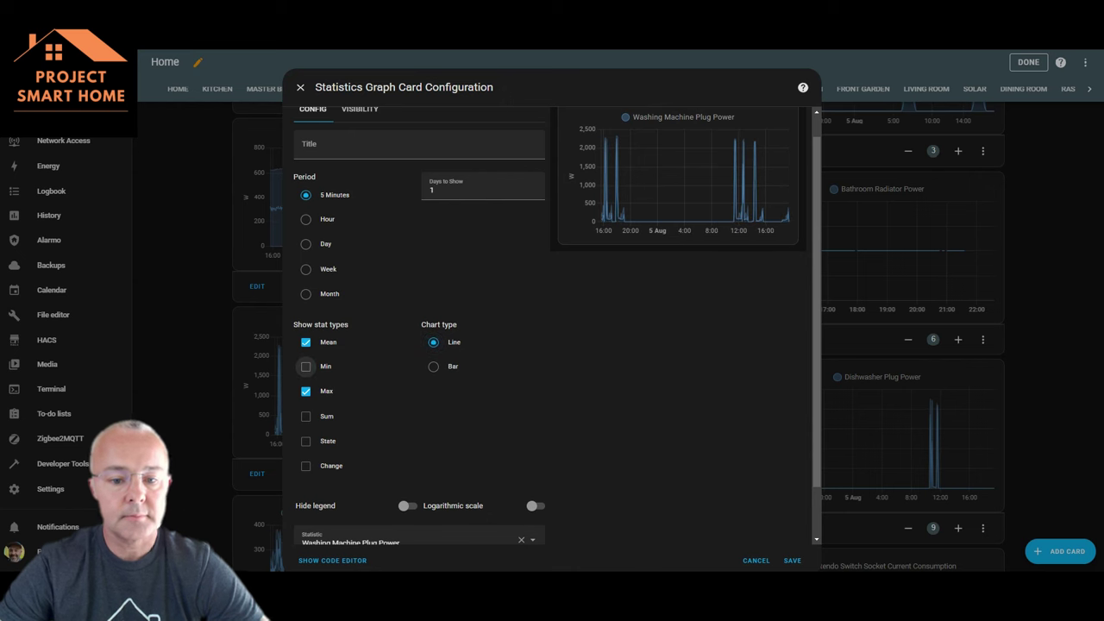
right_click(305, 365)
left_click(305, 366)
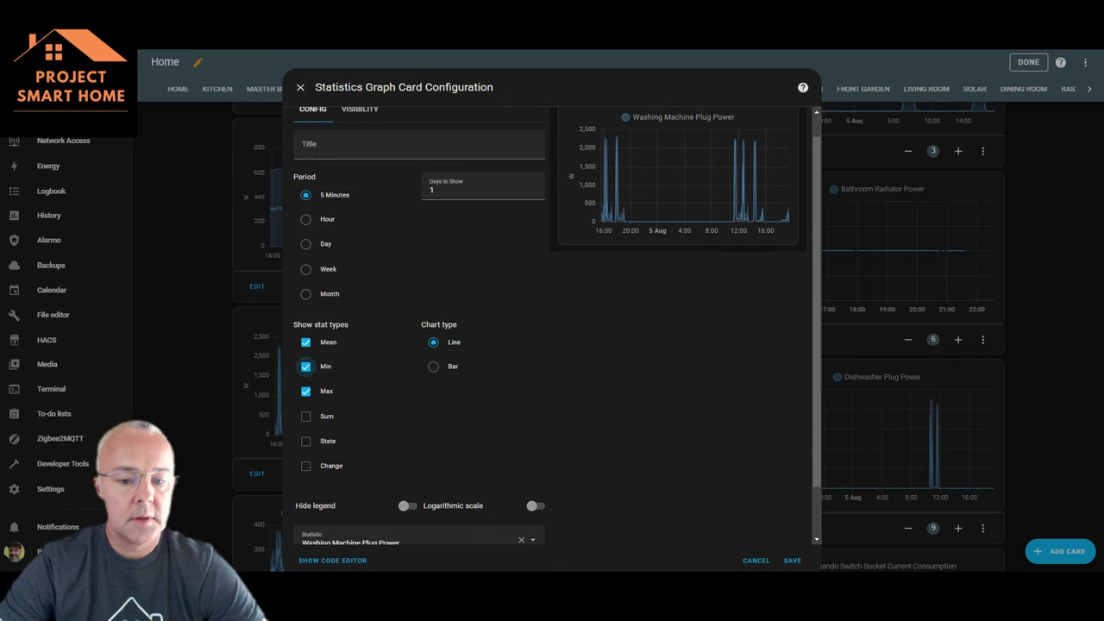
left_click(305, 391)
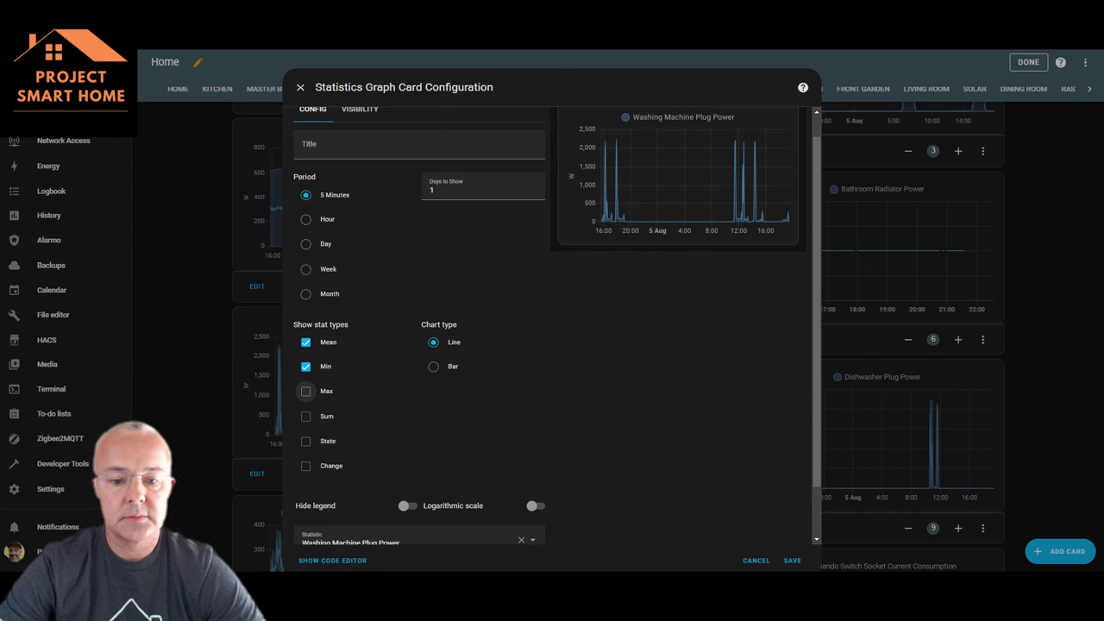
left_click(305, 342)
left_click(306, 366)
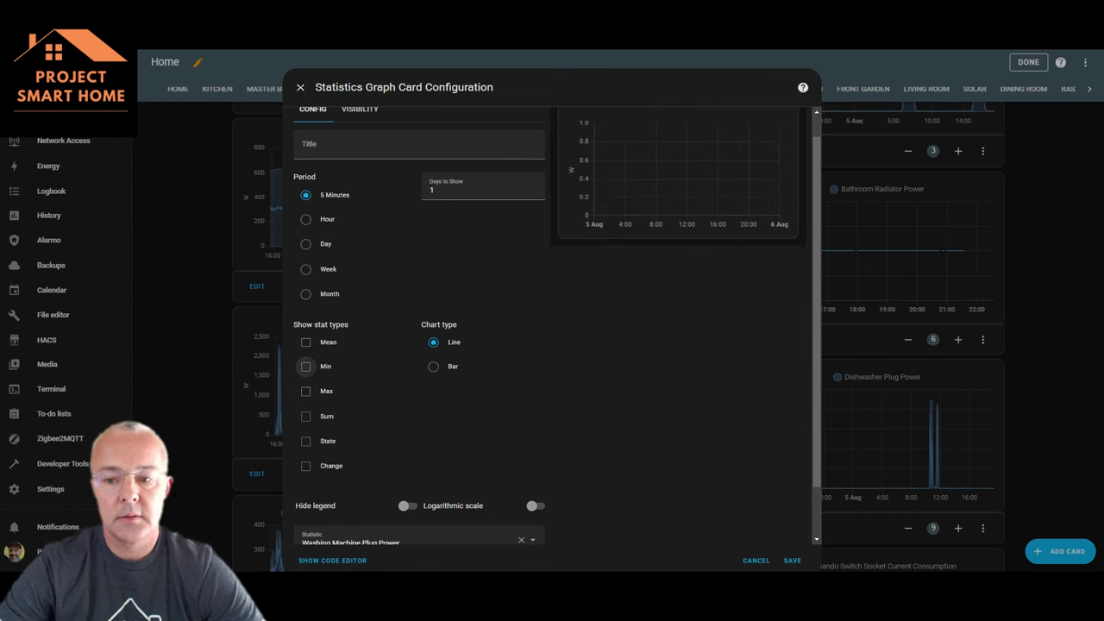
left_click(305, 341)
left_click(305, 366)
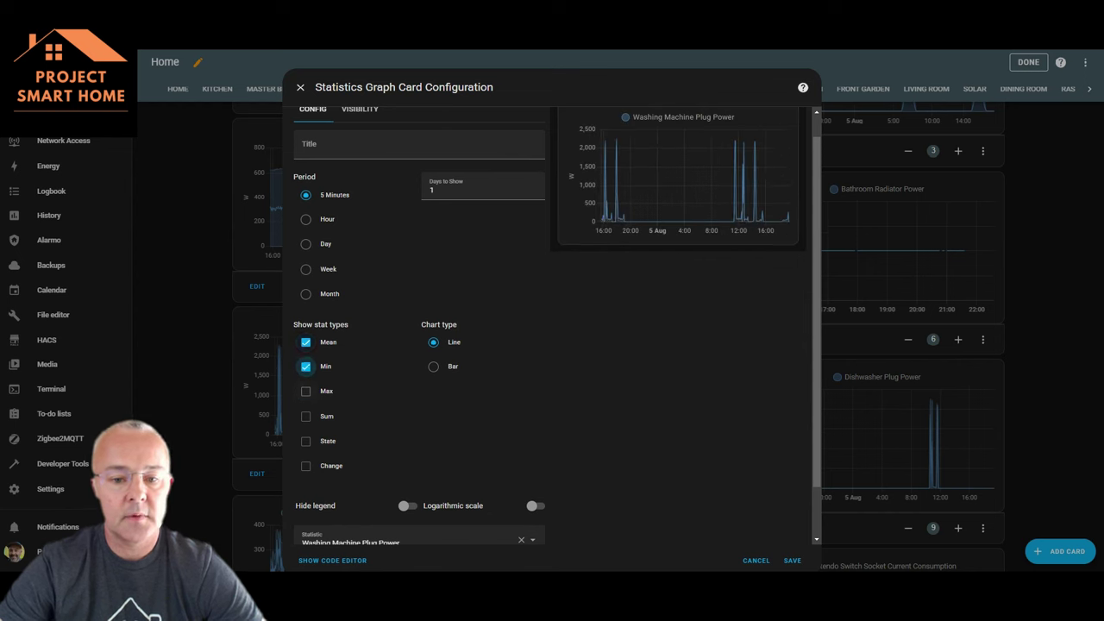
left_click(305, 391)
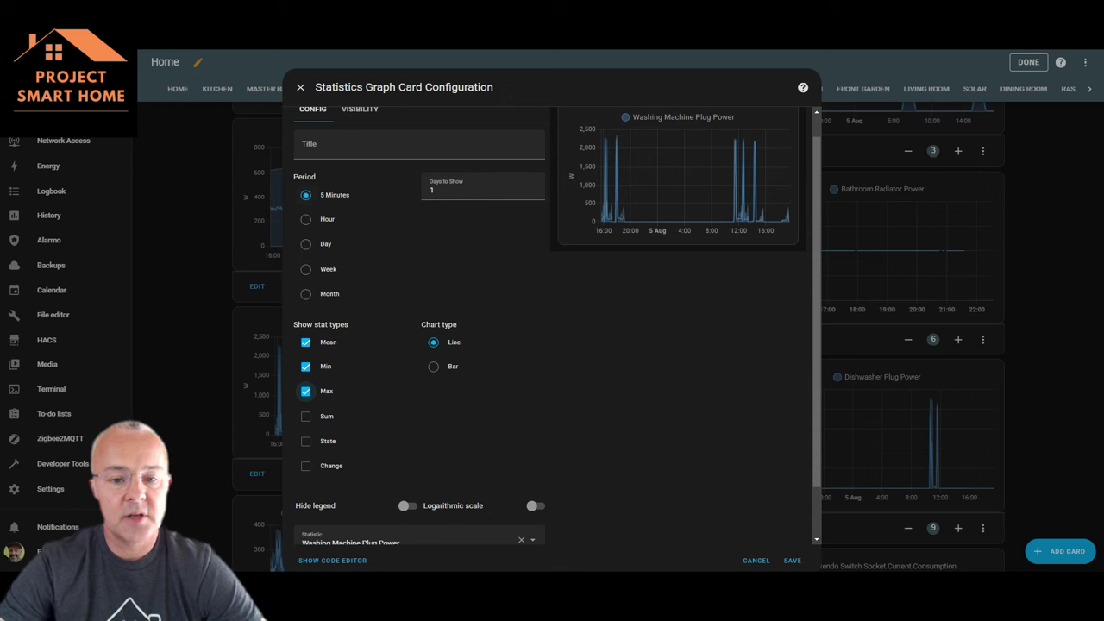
Try longer ranges of up to 9 days to show on the graph, and set the value back to 1.
left_click(434, 190)
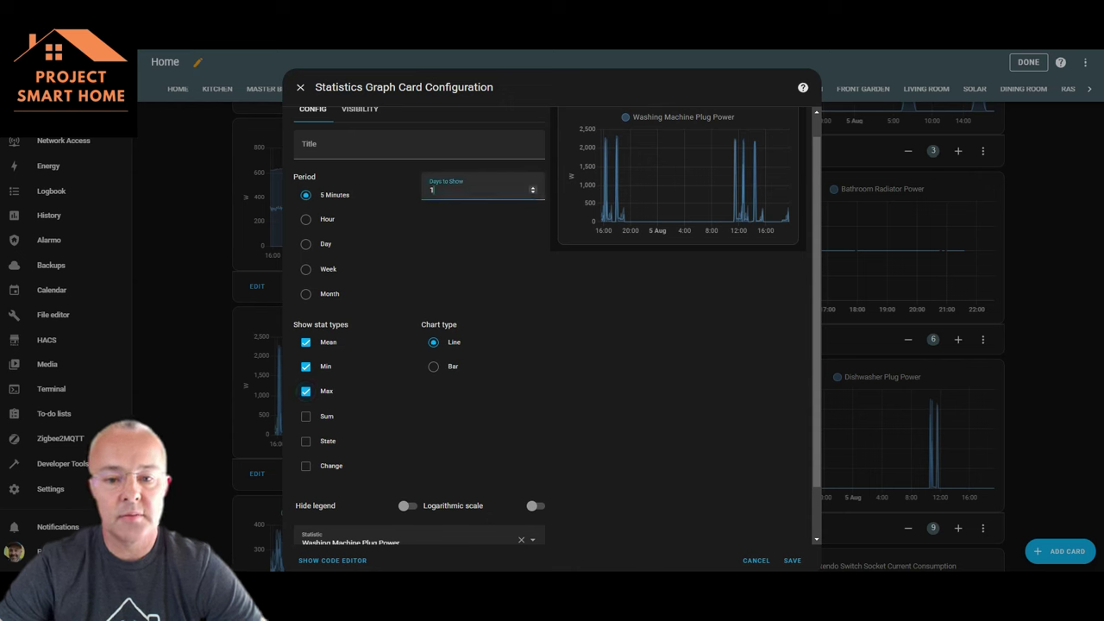
left_click(532, 186)
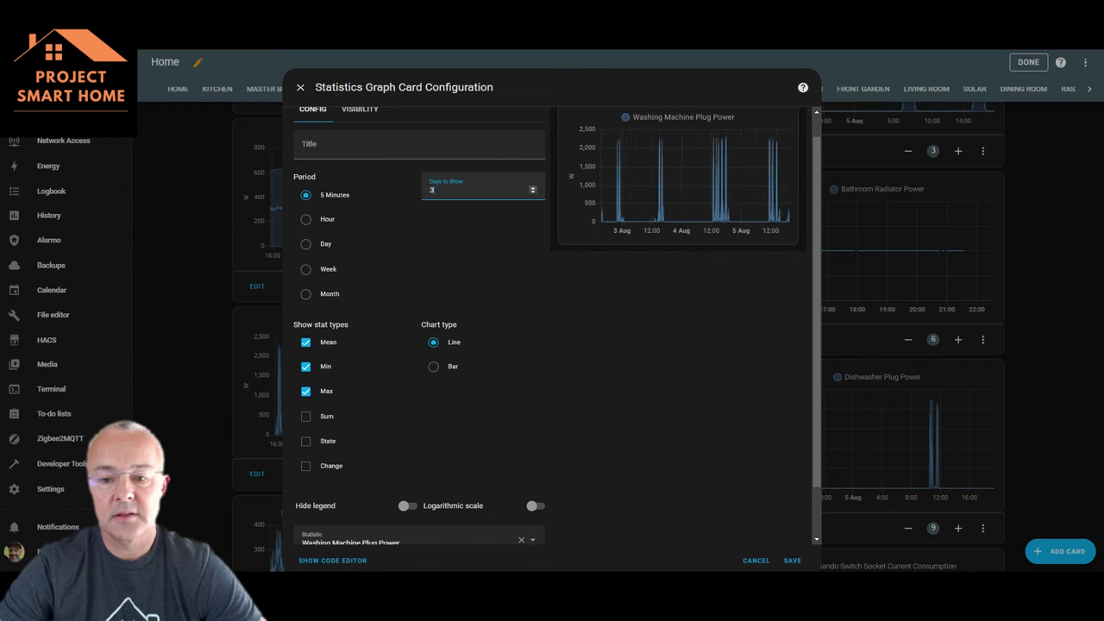
left_click(533, 187)
left_click(532, 187)
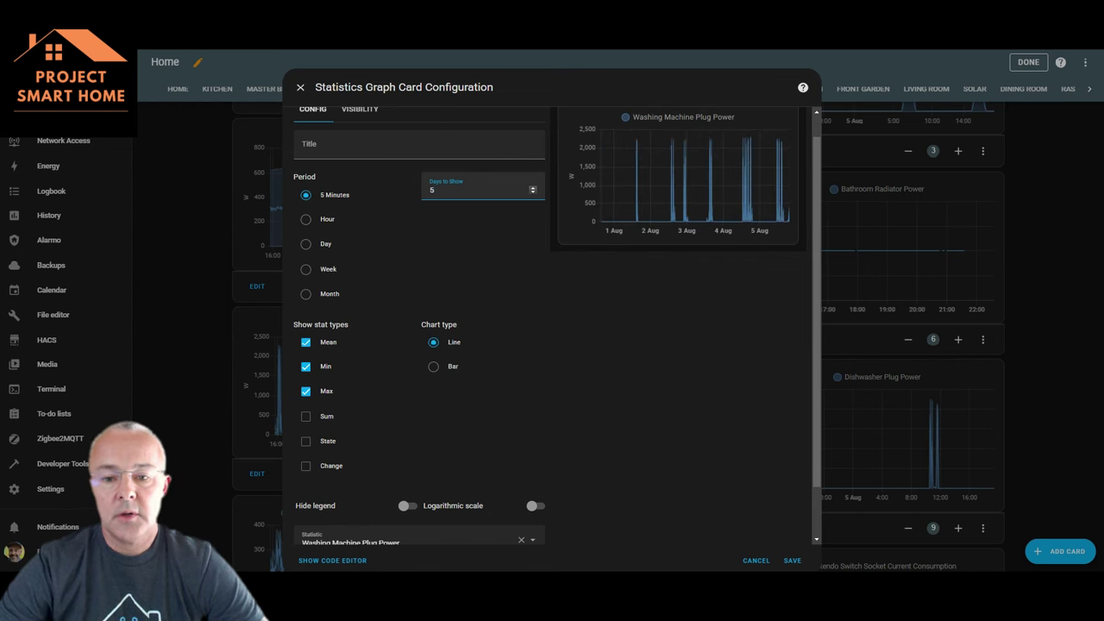
left_click(533, 187)
left_click(532, 187)
left_click(532, 187)
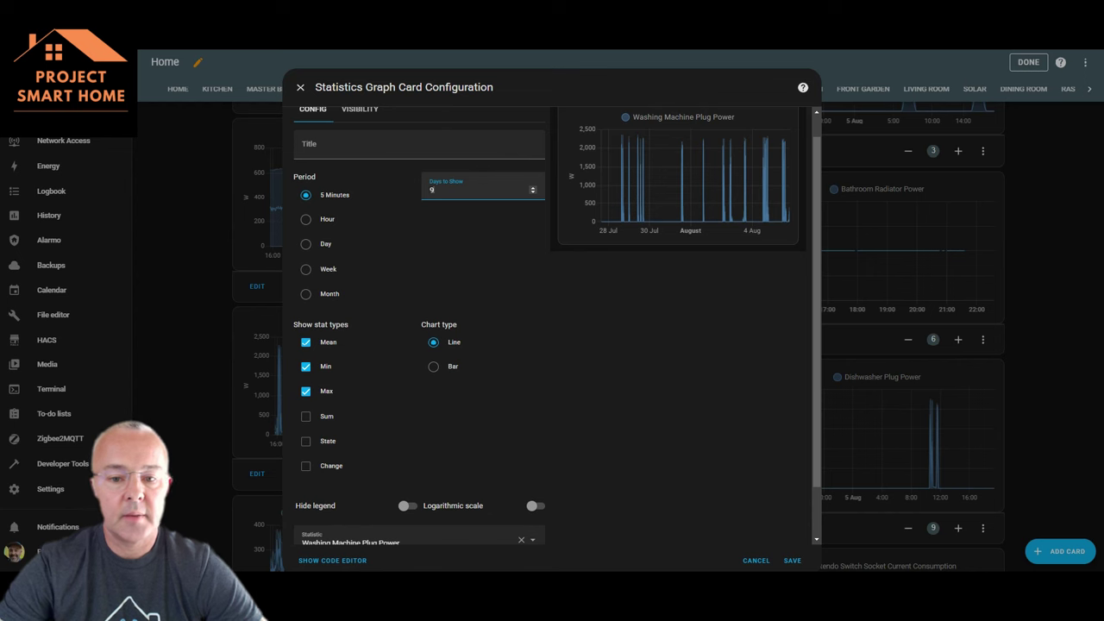
key("BackSpace")
type("1")
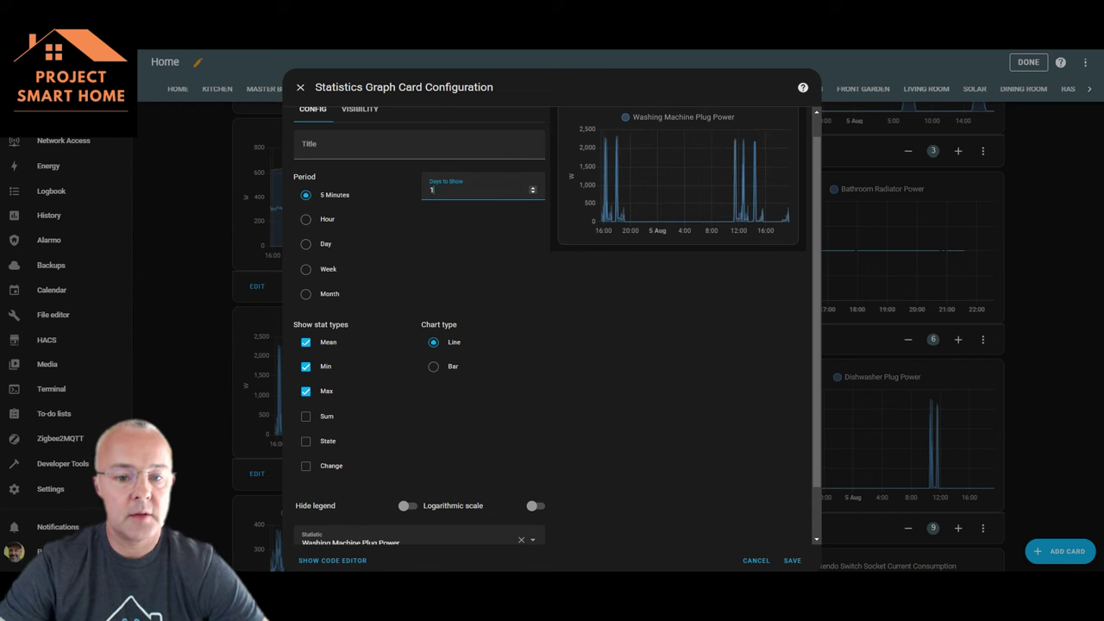
Try the Hour and Day periods for the power graph, and set the period back to 5 Minutes.
left_click(306, 220)
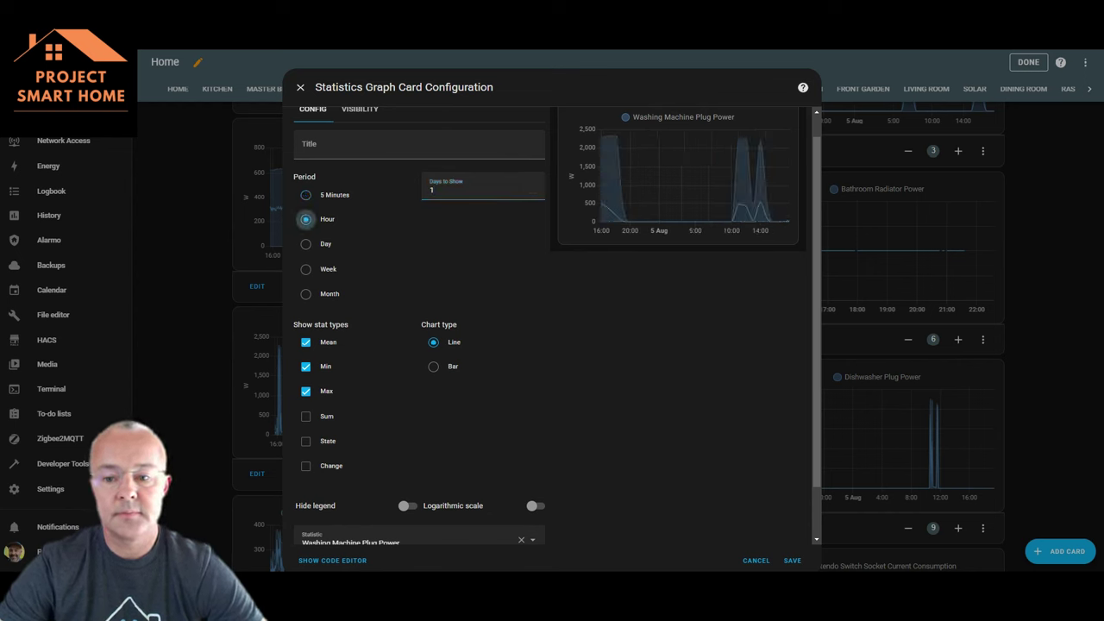
left_click(306, 244)
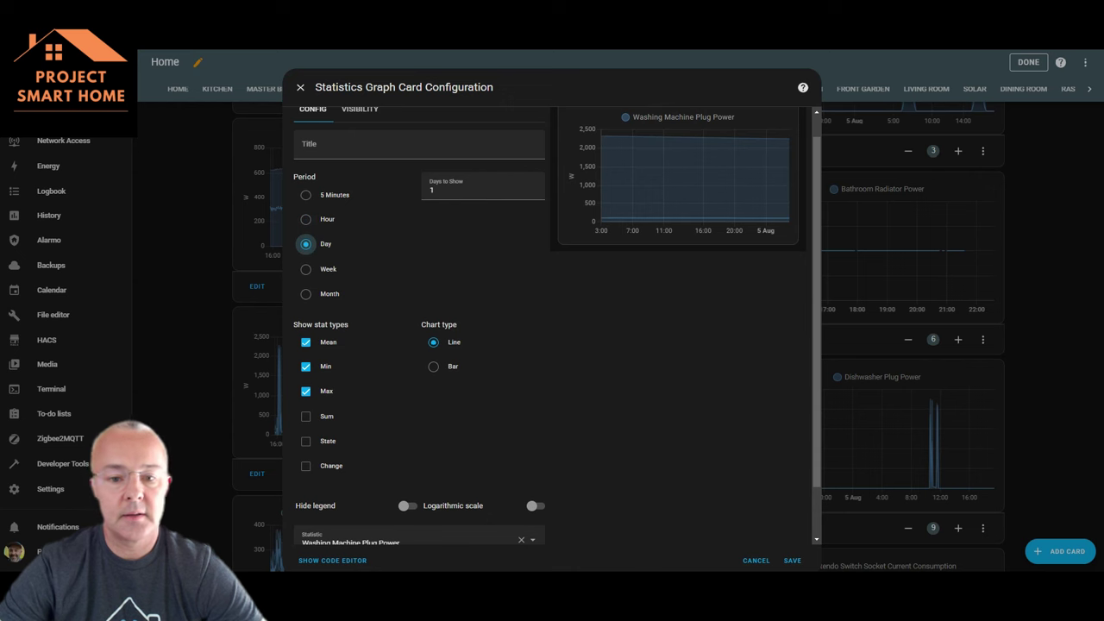
left_click(306, 219)
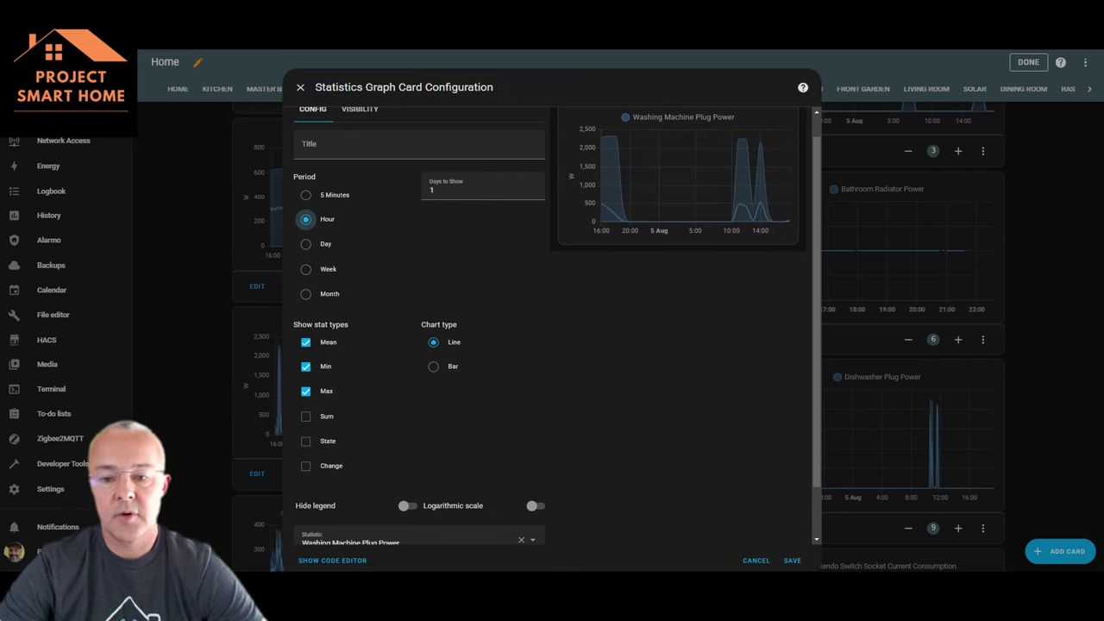
left_click(306, 195)
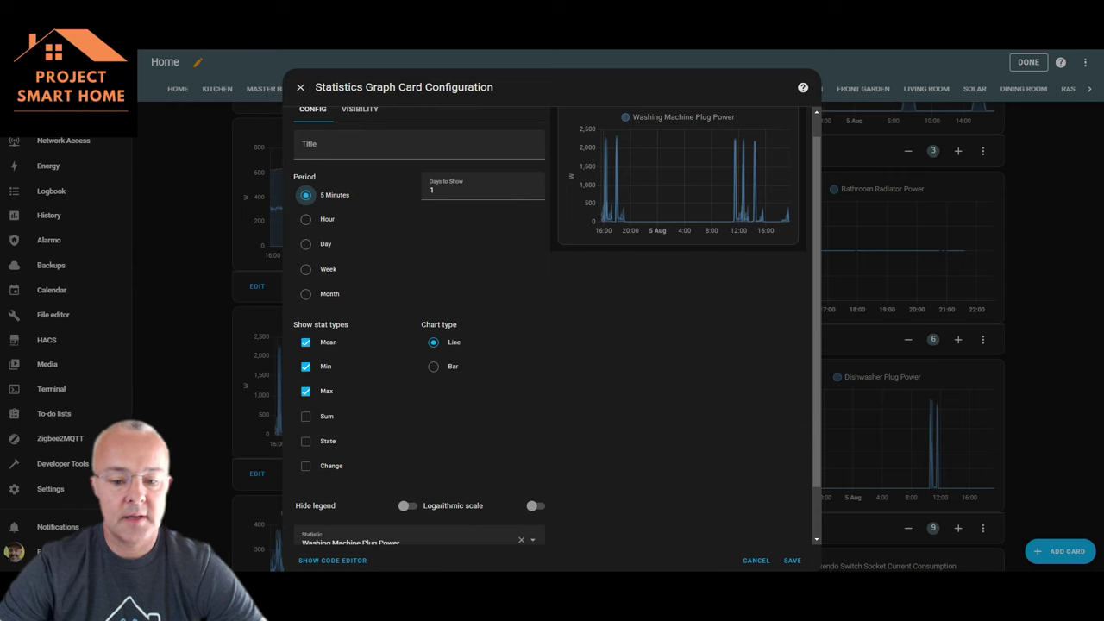
scroll(553, 327, "down", 1)
scroll(552, 328, "up", 1)
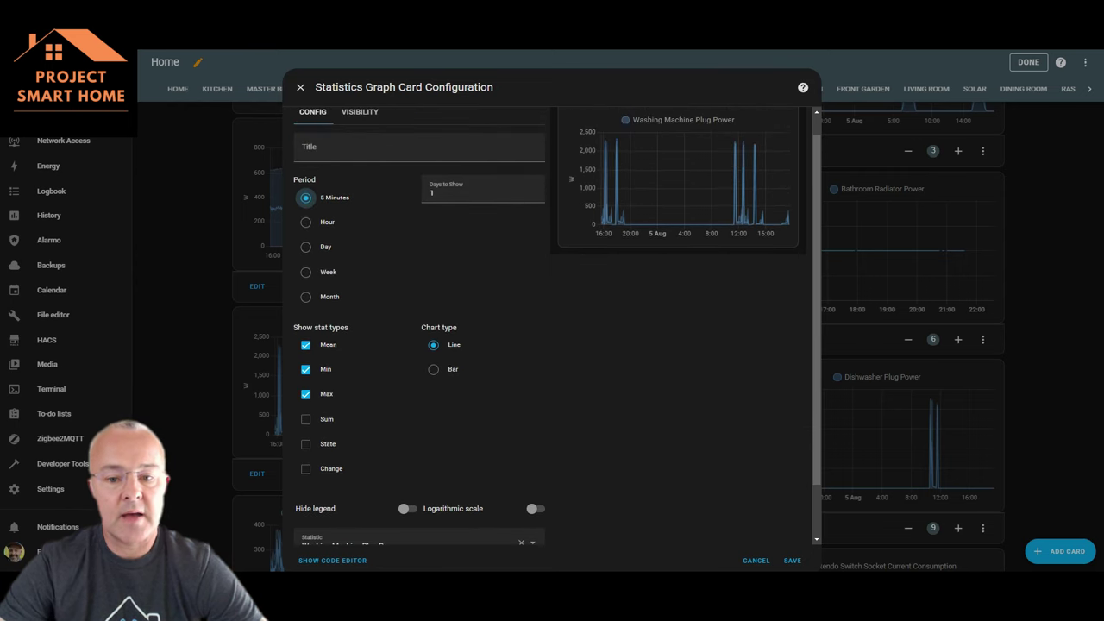
Save the Washing Machine Plug Power statistics graph card's configuration.
scroll(552, 328, "down", 1)
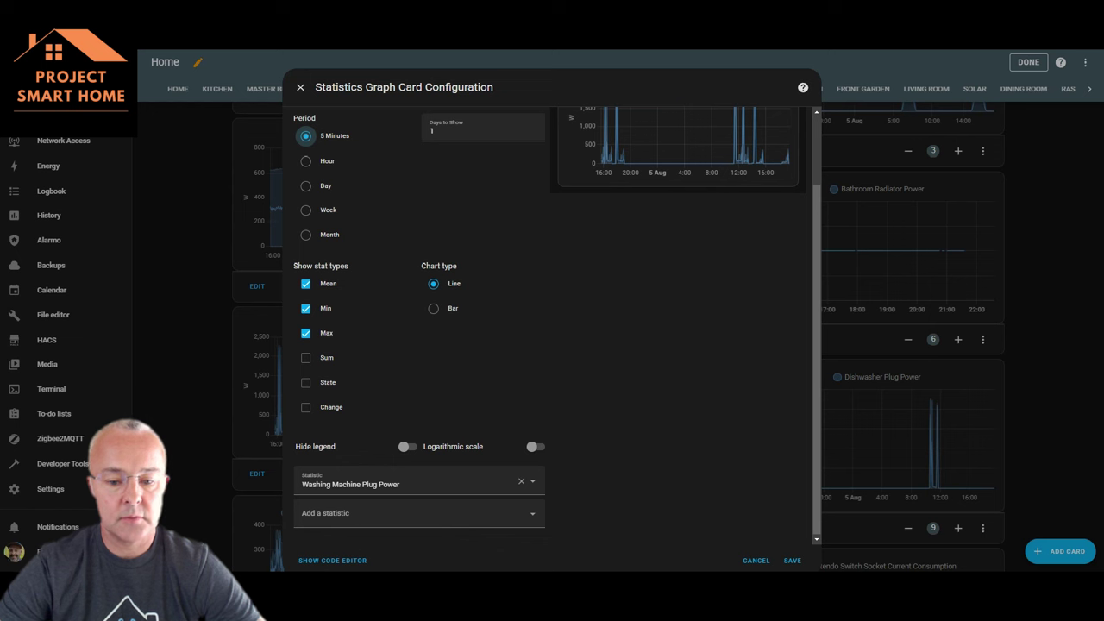
left_click(792, 560)
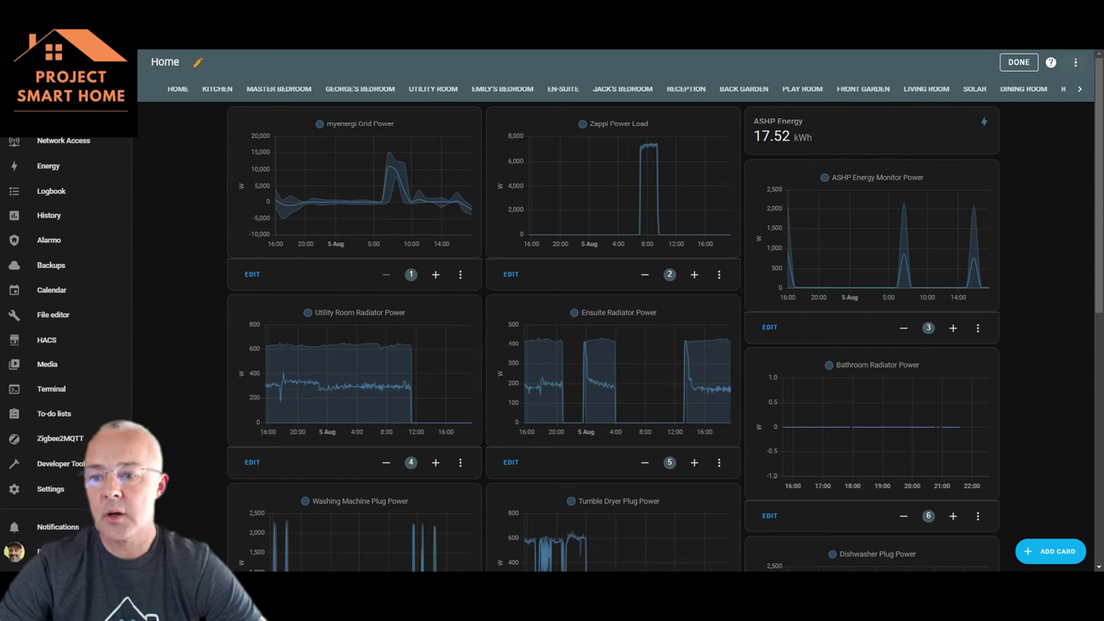
left_click(1076, 62)
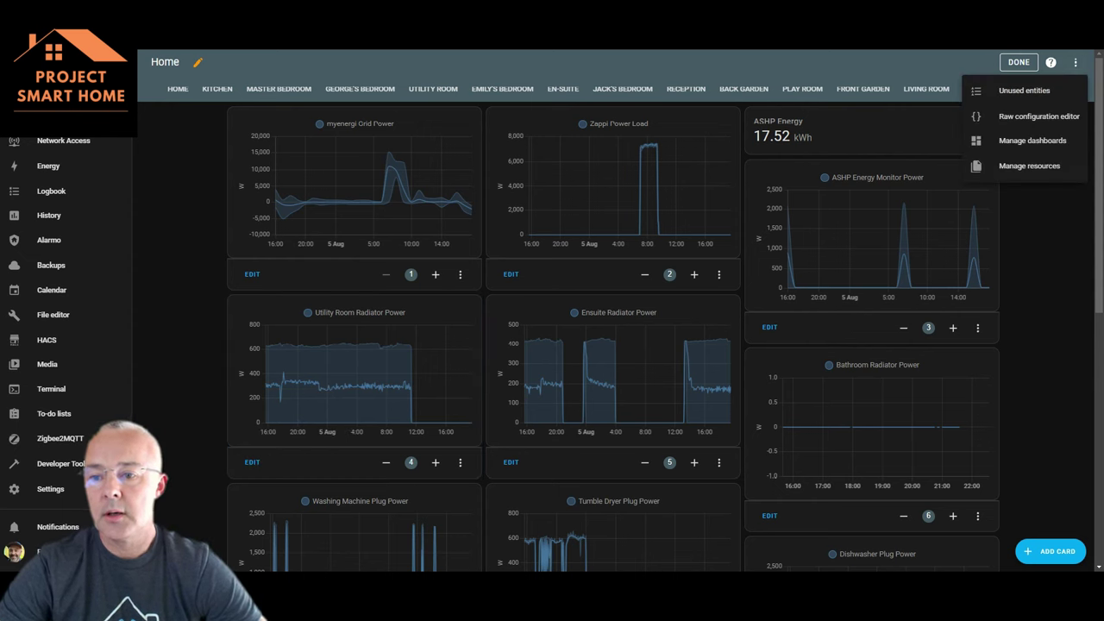
key("Escape")
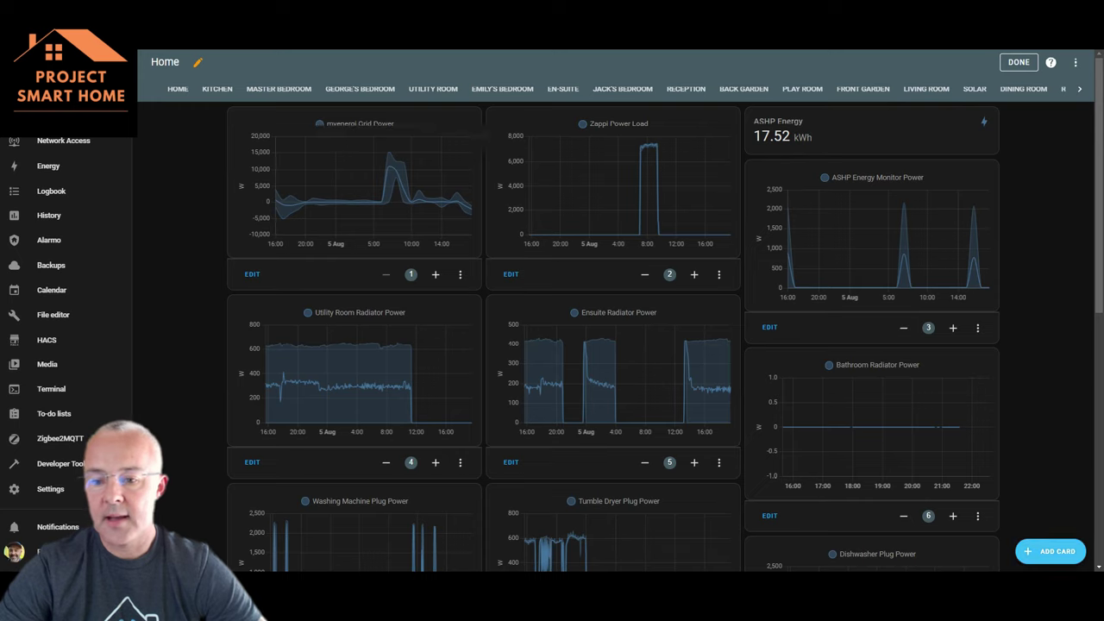
Add a card to the Power Usage view, searching for "stack" and choosing Vertical Stack.
left_click(1050, 551)
type("custom")
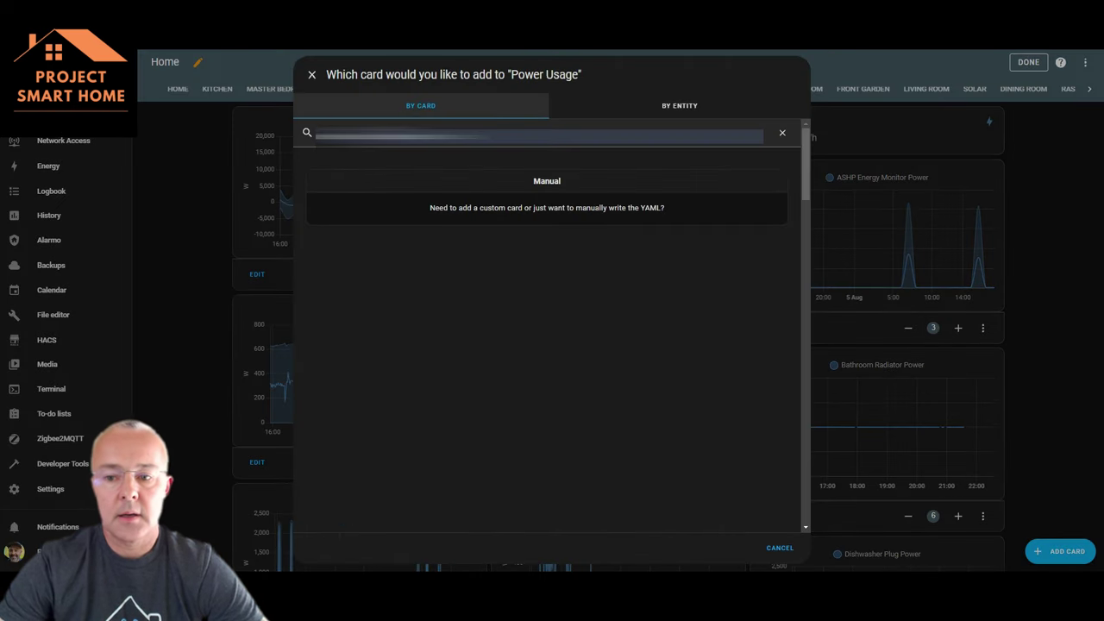
left_click(783, 132)
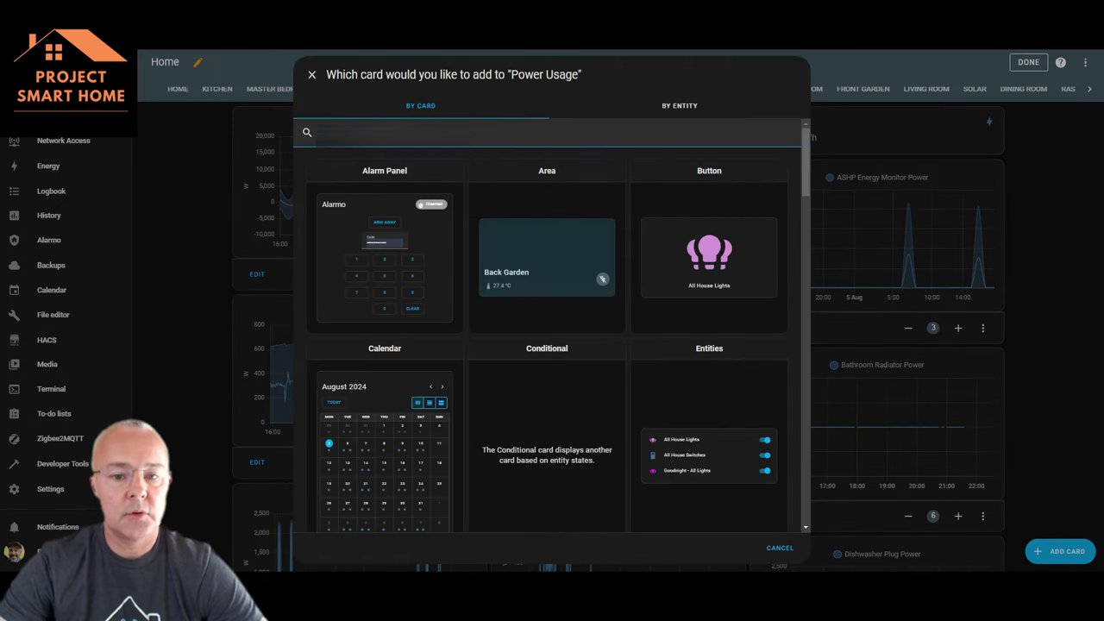
type("virt")
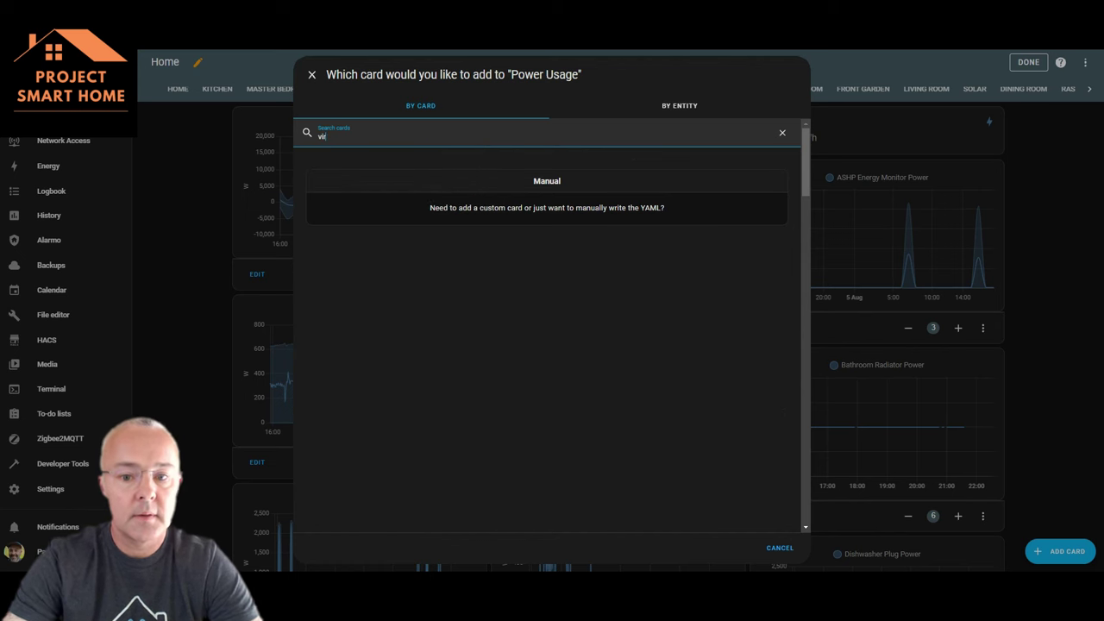
key("BackSpace")
key("BackSpace")
key("BackSpace")
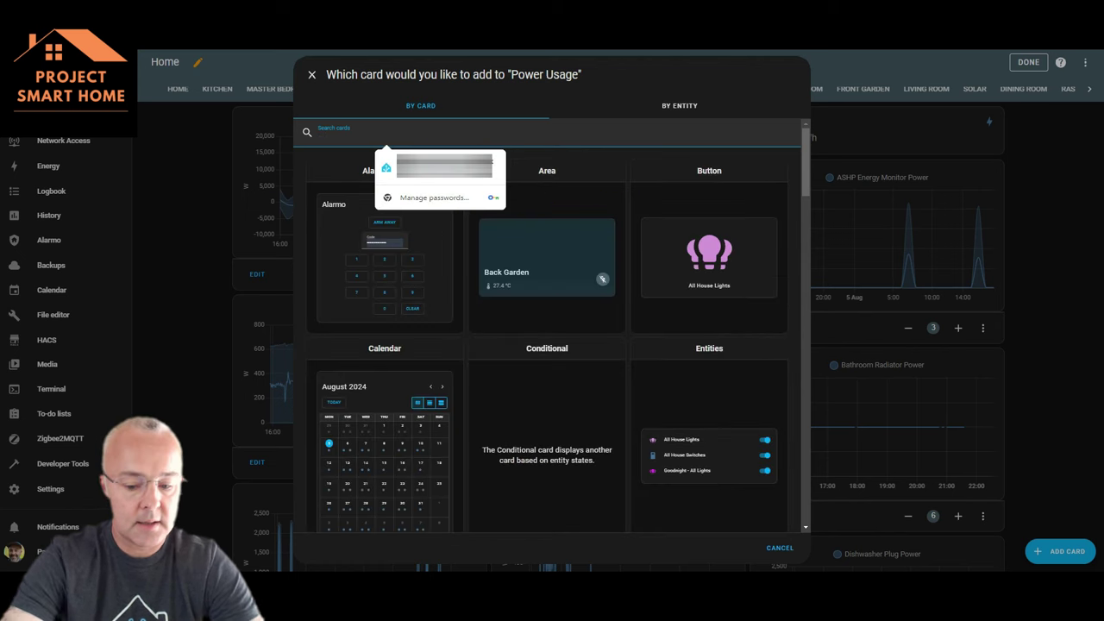
type("stack")
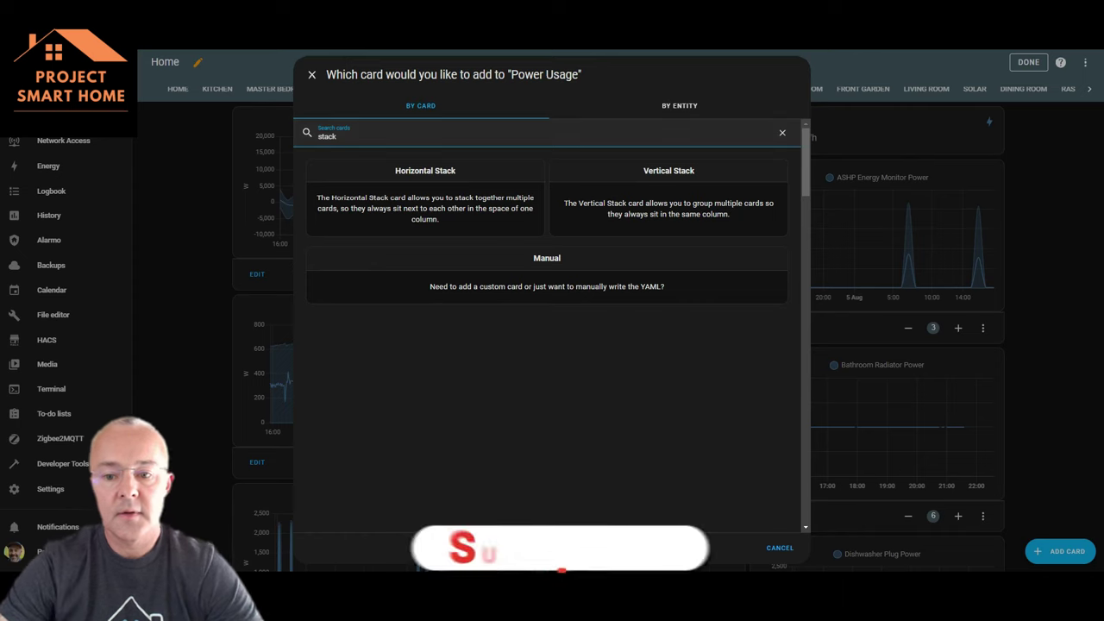
left_click(669, 203)
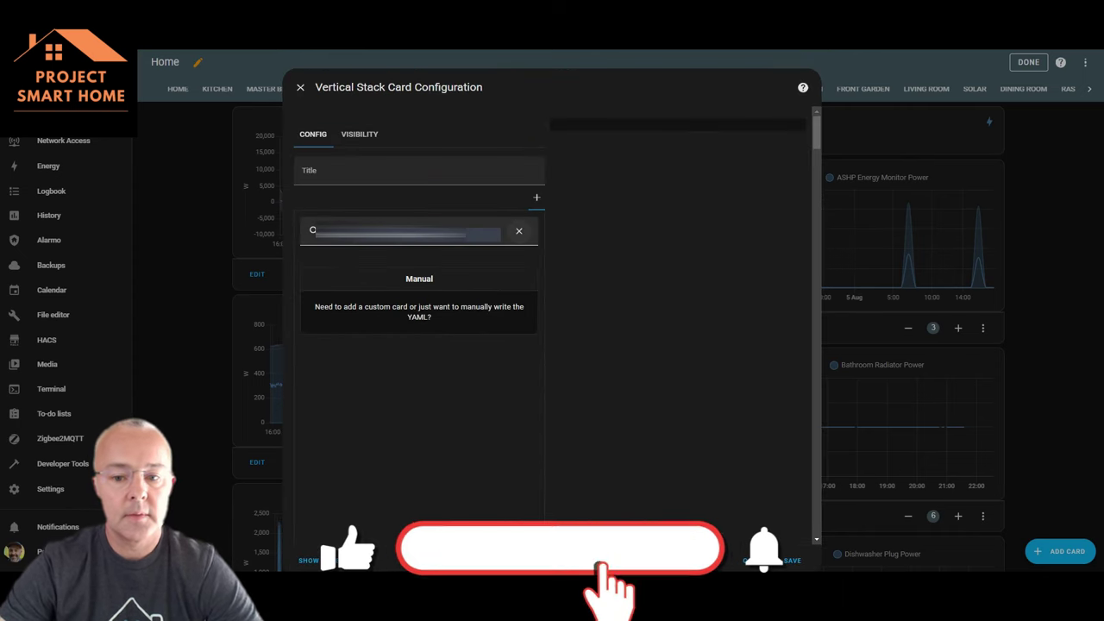
Search the stack's cards for "grap", add a Statistics Graph as its first card, and go to its statistic settings.
left_click(518, 231)
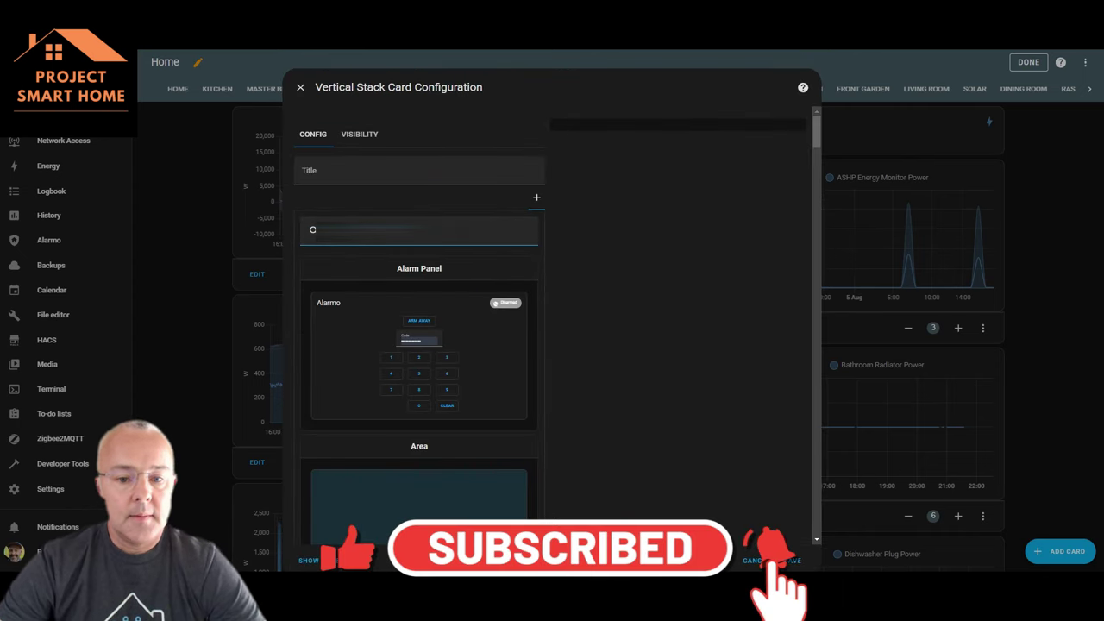
type("grap")
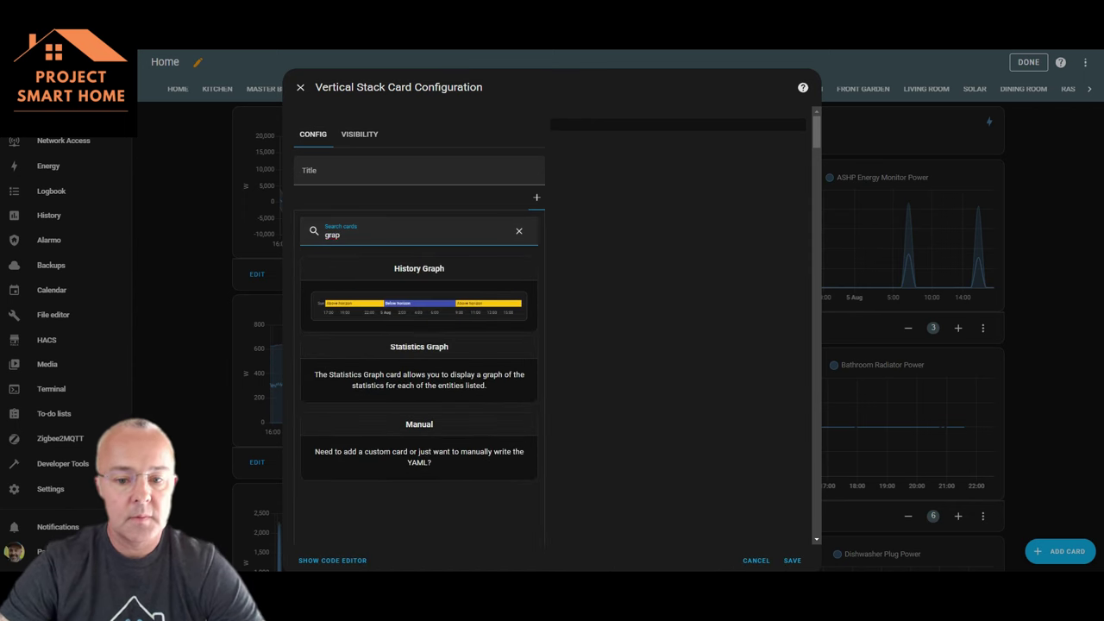
left_click(418, 374)
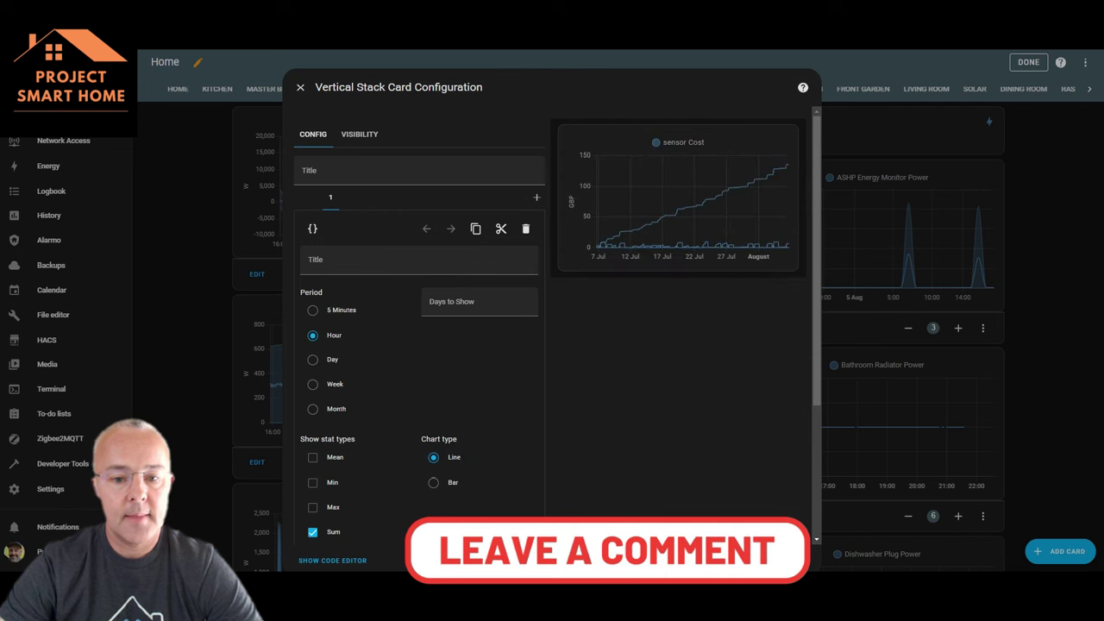
scroll(418, 345, "down", 3)
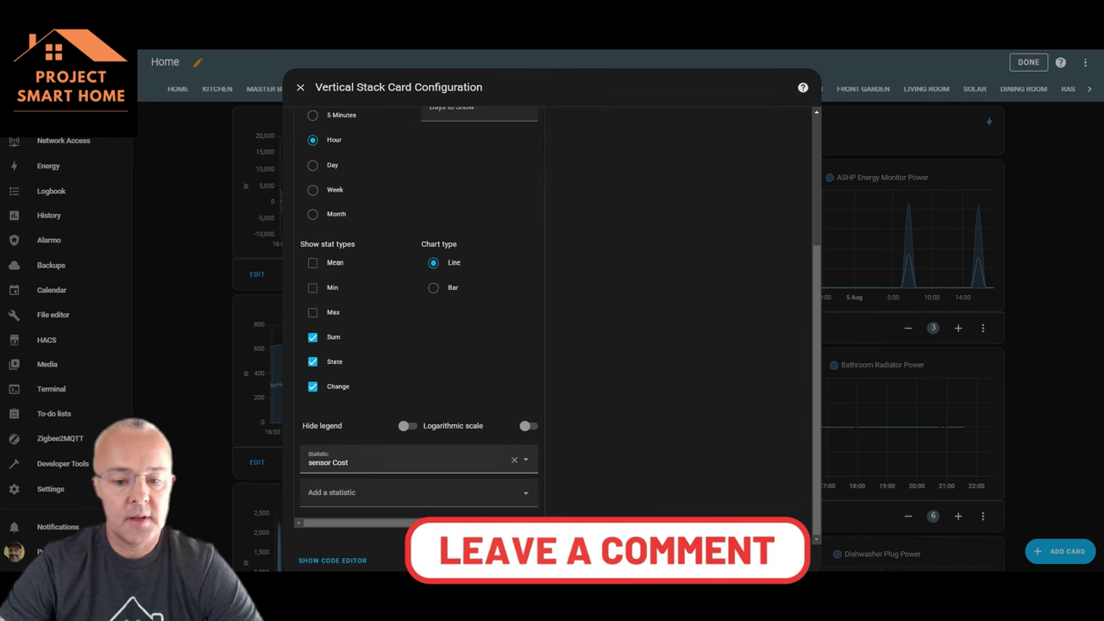
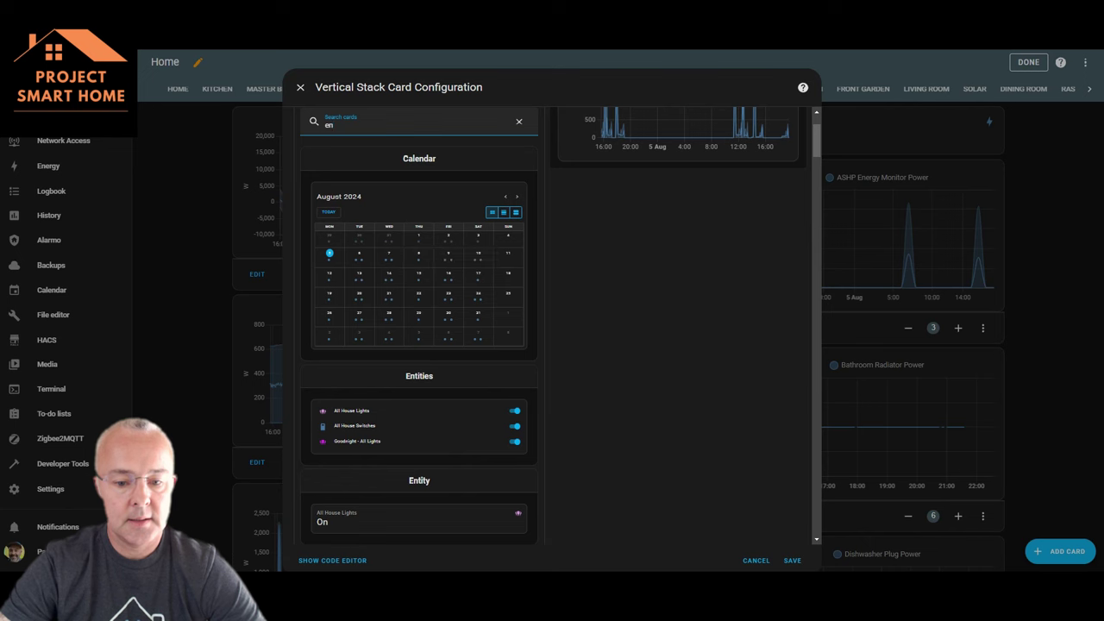
Add an Entities card as the stack's second card and remove its All House Switches and Goodnight - All Lights entities.
left_click(419, 416)
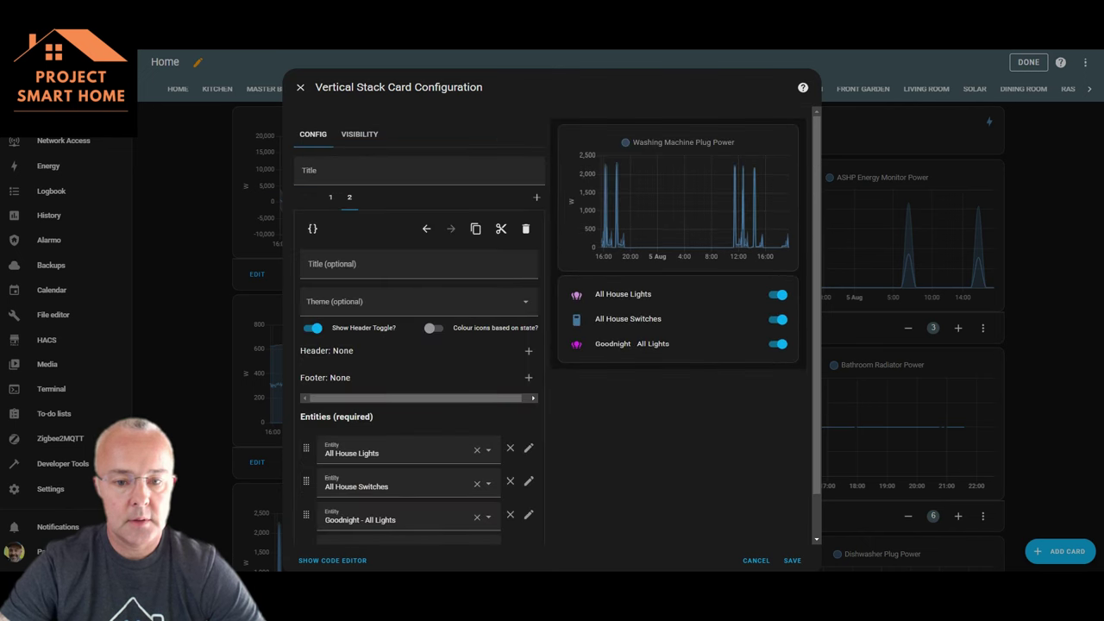
scroll(420, 436, "down", 1)
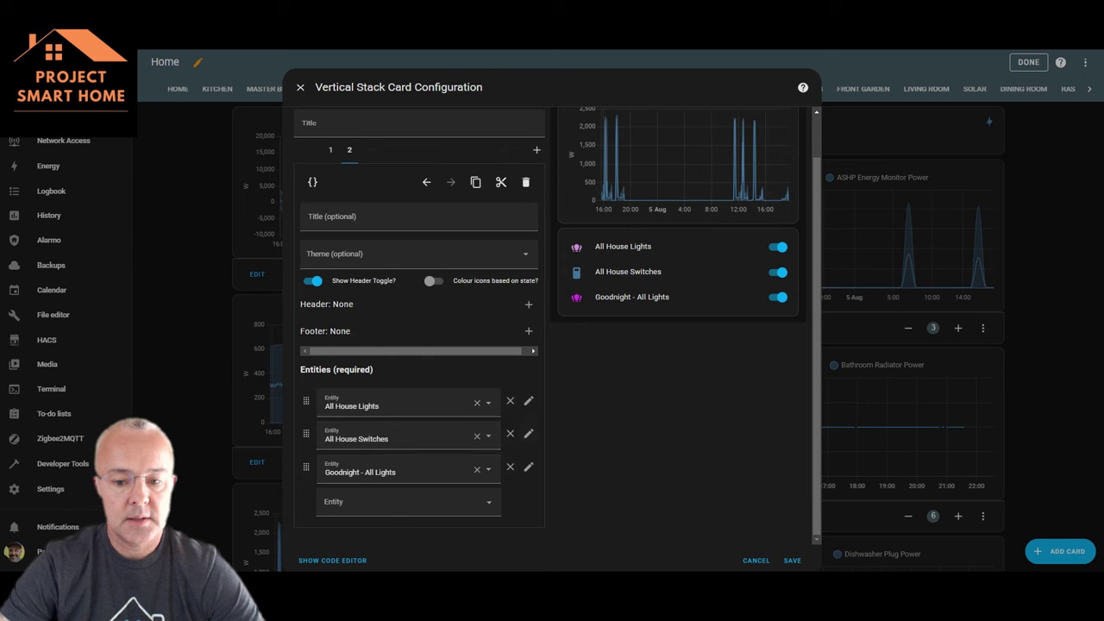
left_click(509, 434)
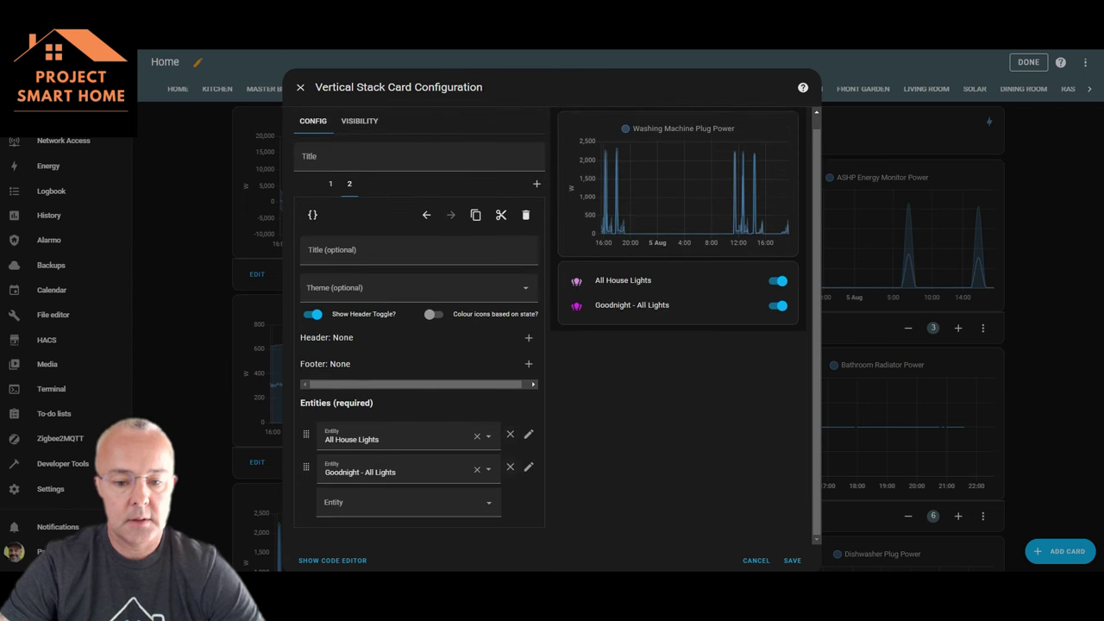
left_click(510, 467)
Replace the remaining All House Lights entity with Washing Machine Plug Energy, searching for "wash".
left_click(405, 445)
key("BackSpace")
key("BackSpace")
key("BackSpace")
key("BackSpace")
key("BackSpace")
key("BackSpace")
key("BackSpace")
key("BackSpace")
key("BackSpace")
key("BackSpace")
key("BackSpace")
key("BackSpace")
key("BackSpace")
key("BackSpace")
key("BackSpace")
key("BackSpace")
type("wash")
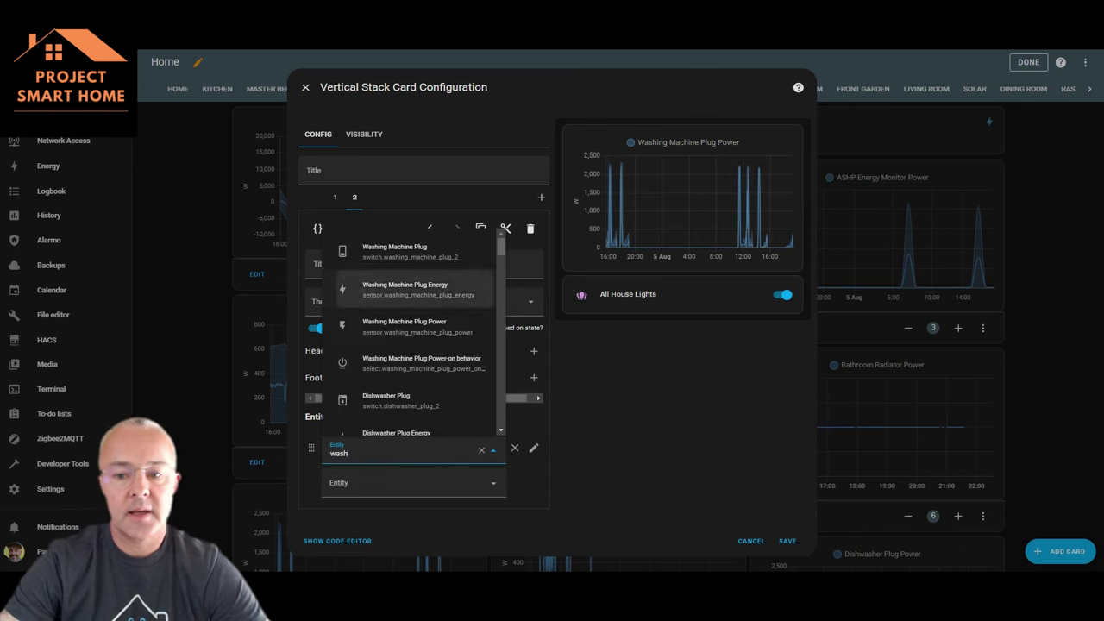
left_click(406, 289)
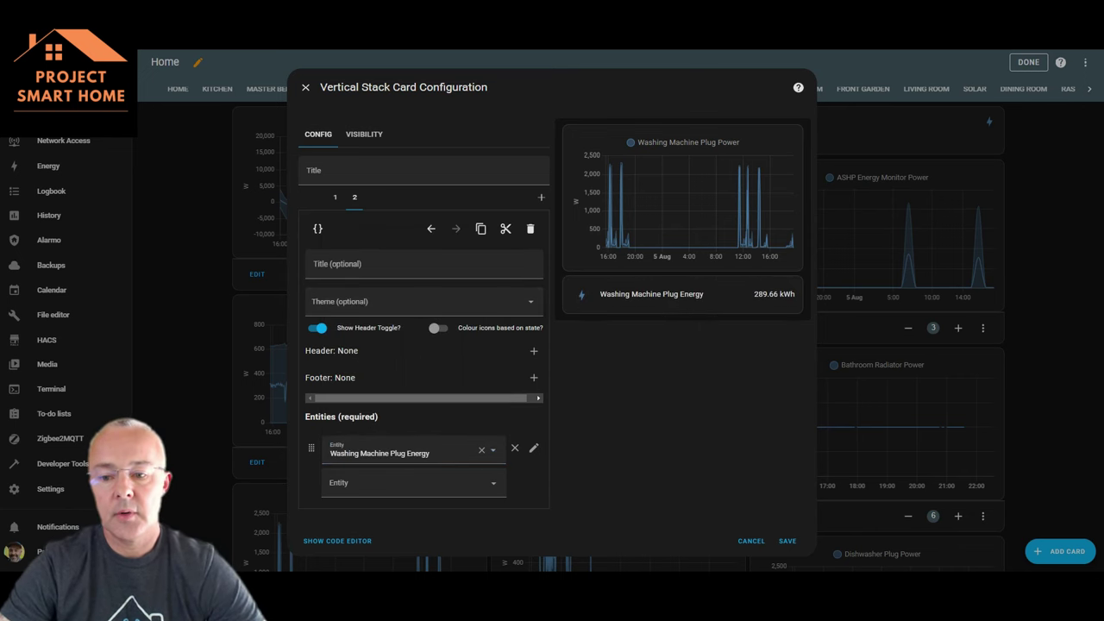
View the Washing Machine Plug Energy history from the card preview, close it, and accept the browser's offer to save the password.
left_click(651, 294)
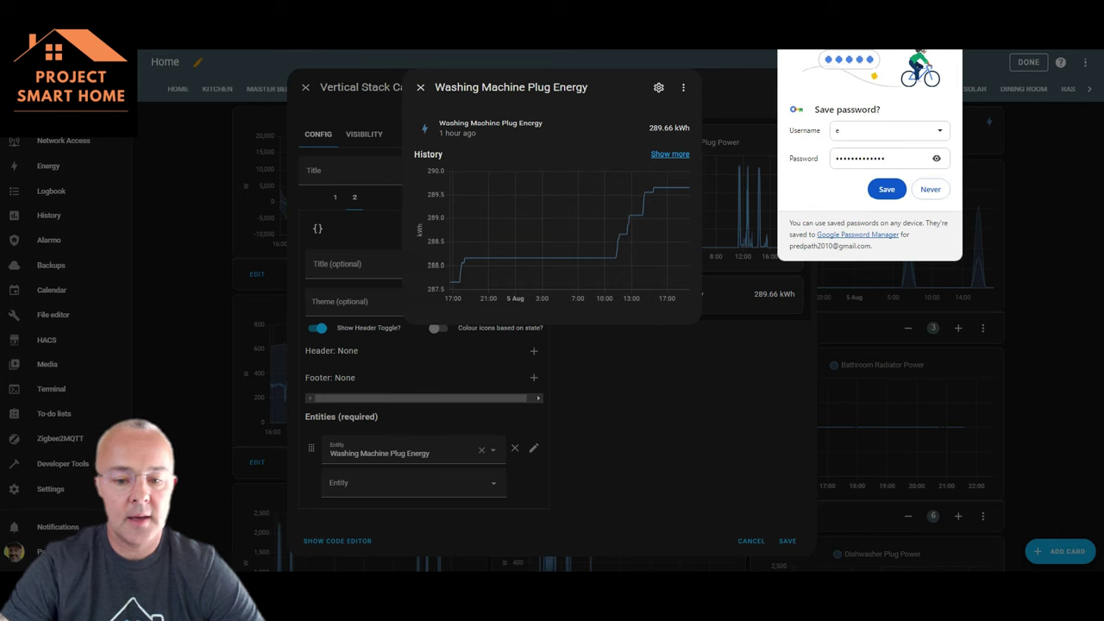
key("Escape")
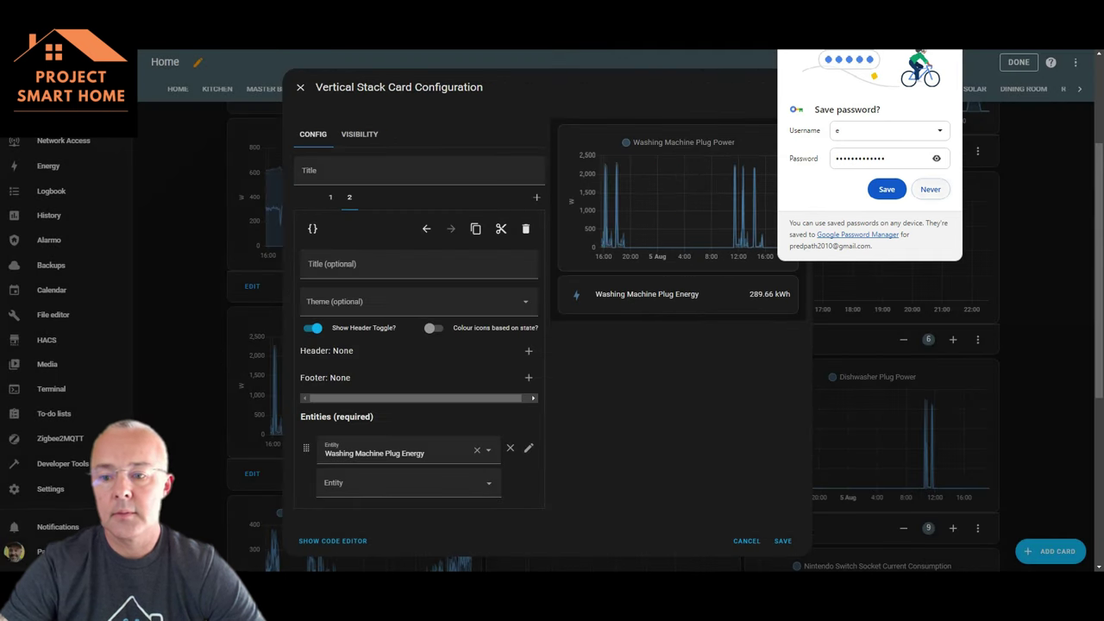
left_click(887, 188)
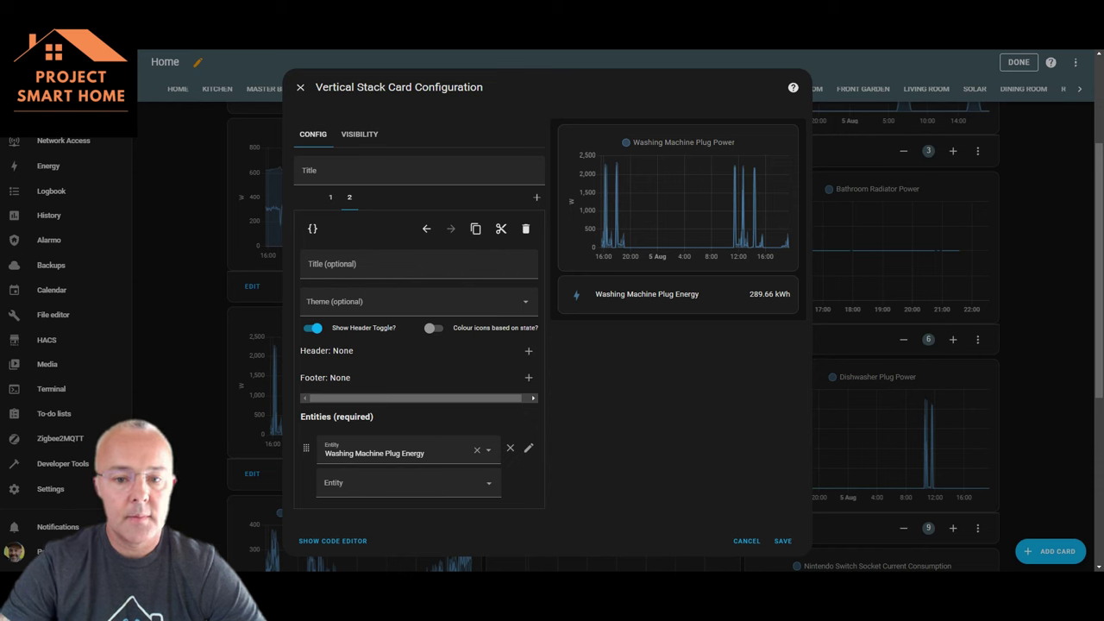
Move the Washing Machine Plug Energy card above the power graph and save the vertical stack.
left_click(426, 229)
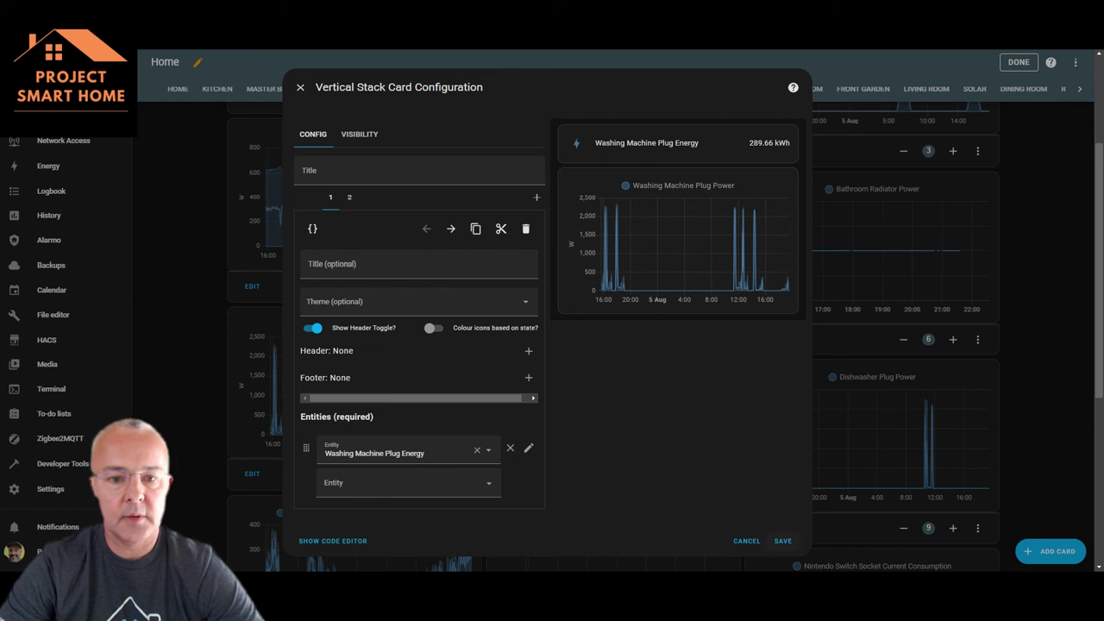
left_click(783, 541)
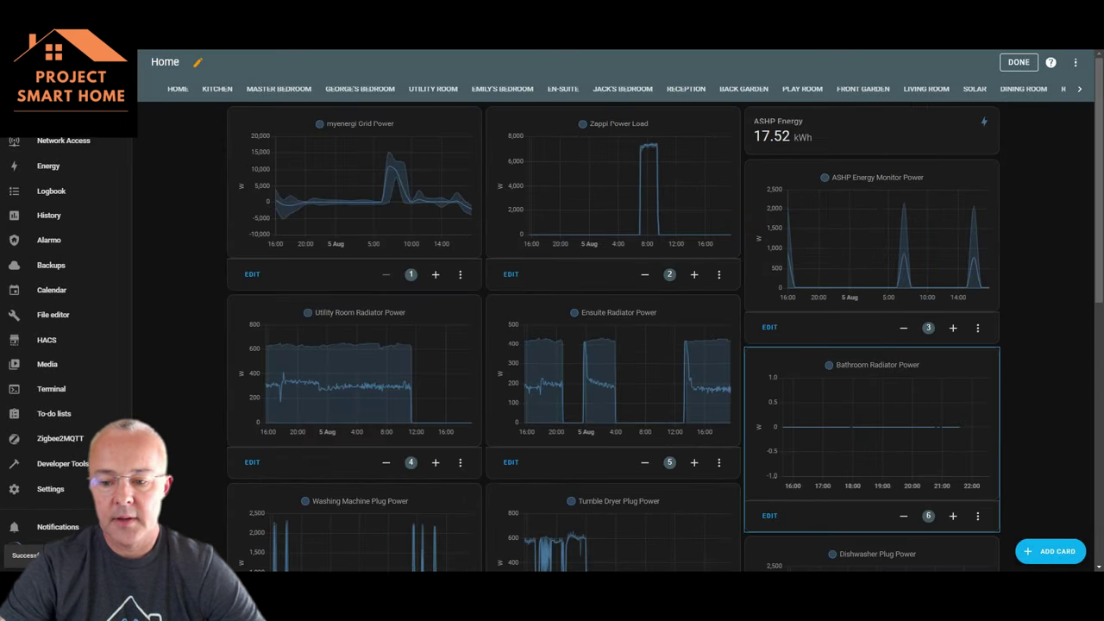
Examine the dashboard layout to locate the new washing machine stack and the position number of the existing Washing Machine Plug Power card.
scroll(872, 389, "down", 4)
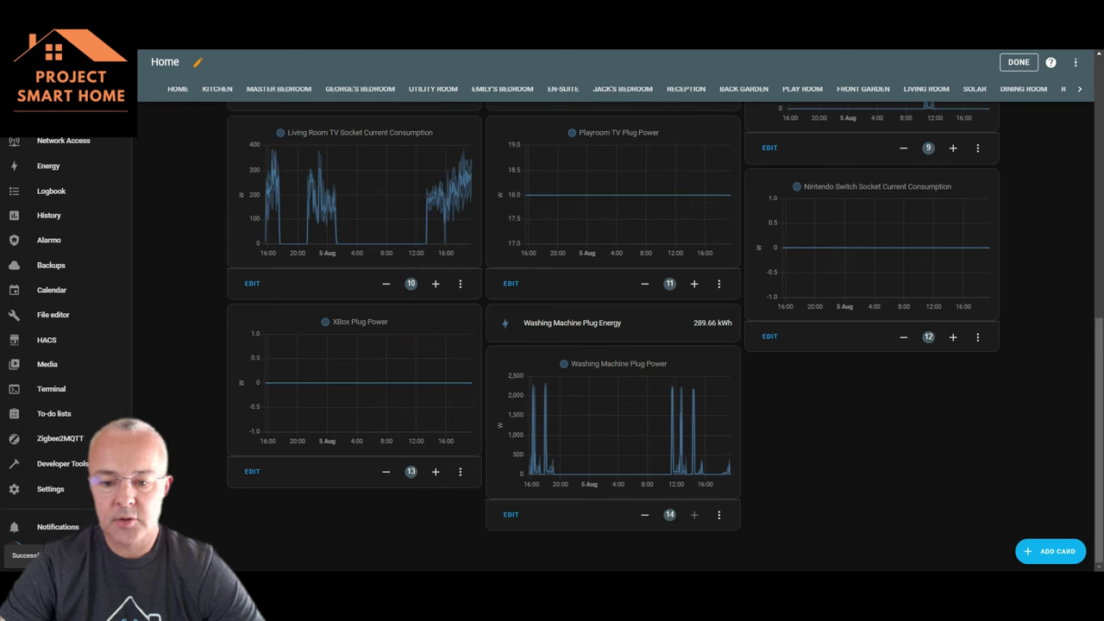
scroll(612, 345, "up", 8)
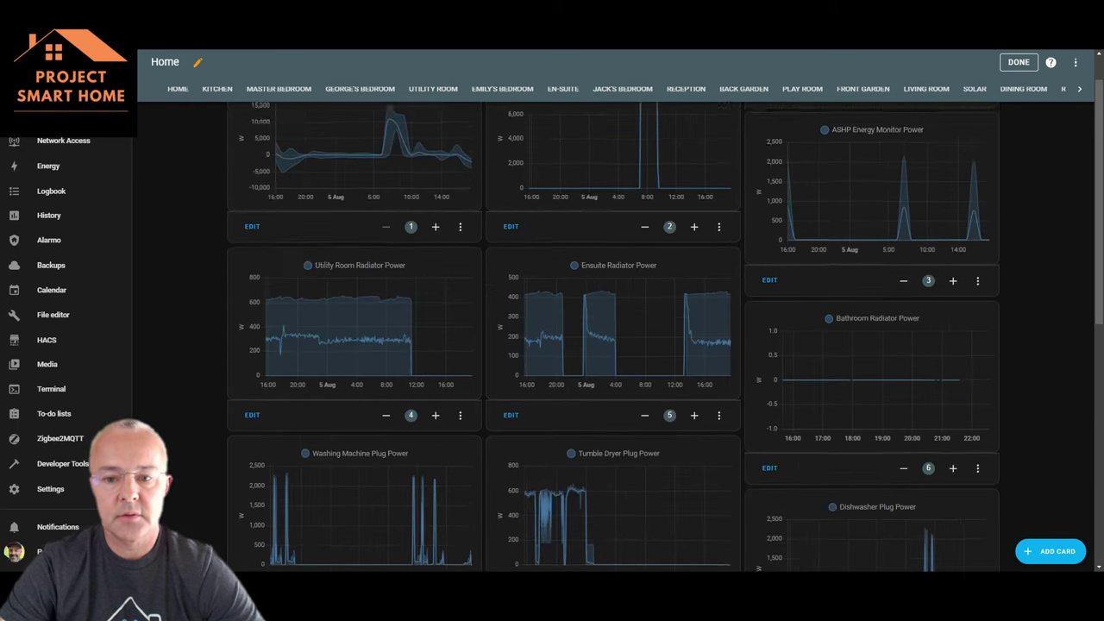
scroll(871, 414, "up", 1)
scroll(872, 414, "down", 8)
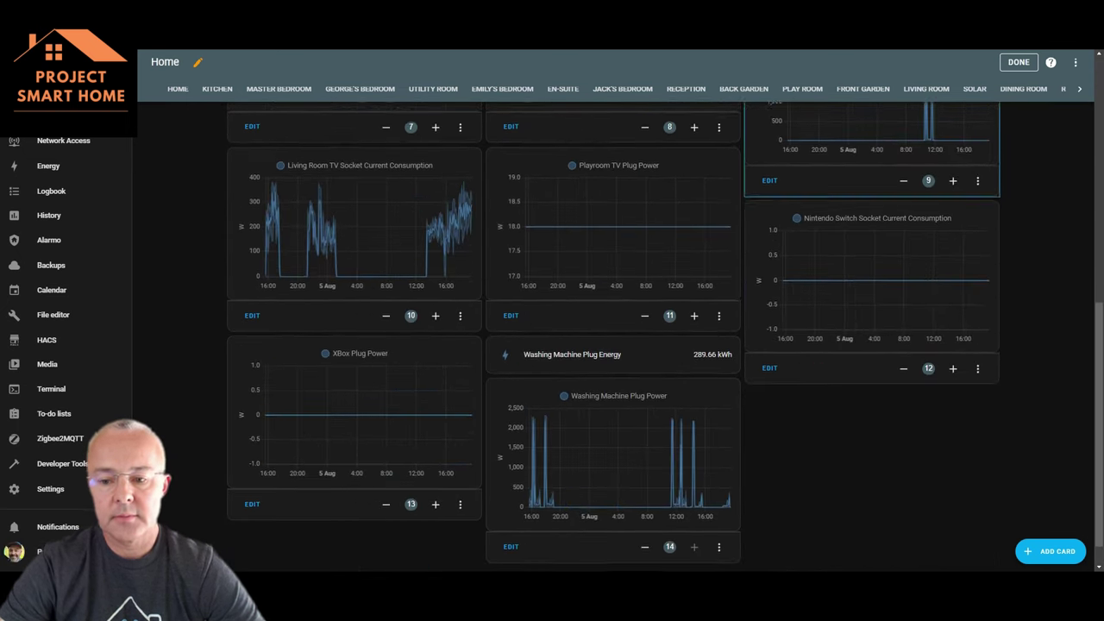
scroll(871, 415, "up", 2)
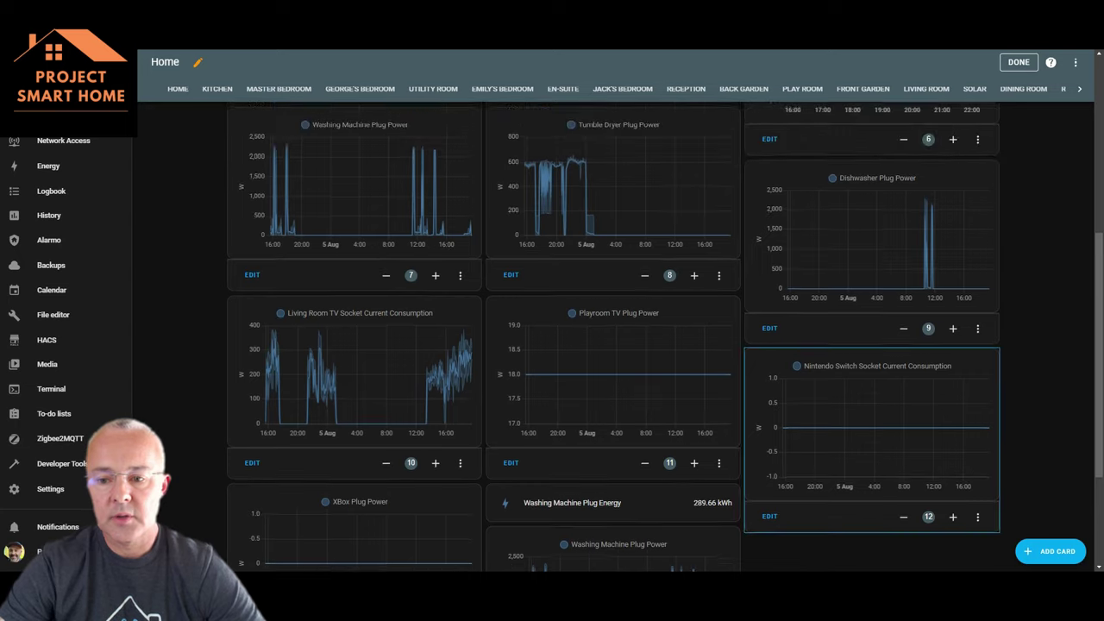
scroll(871, 414, "down", 2)
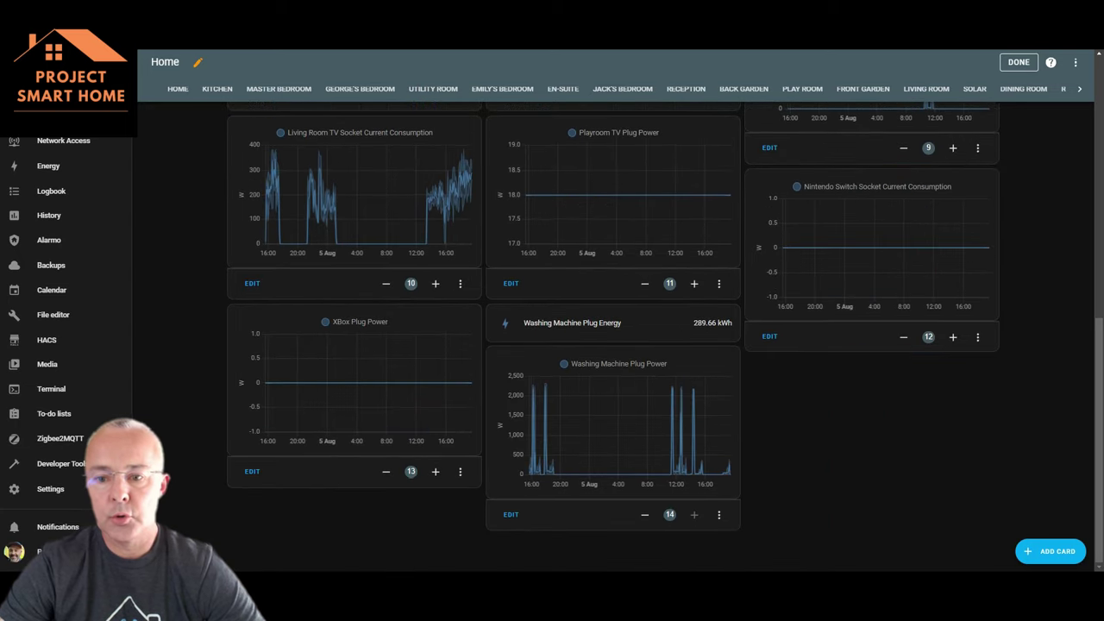
scroll(872, 414, "up", 2)
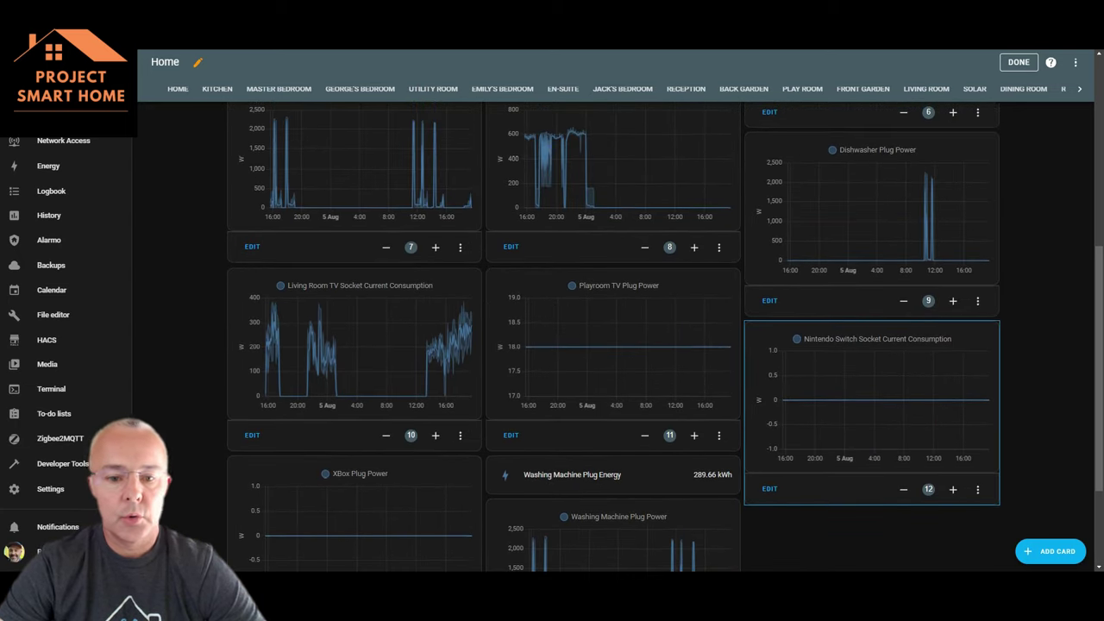
scroll(872, 414, "up", 2)
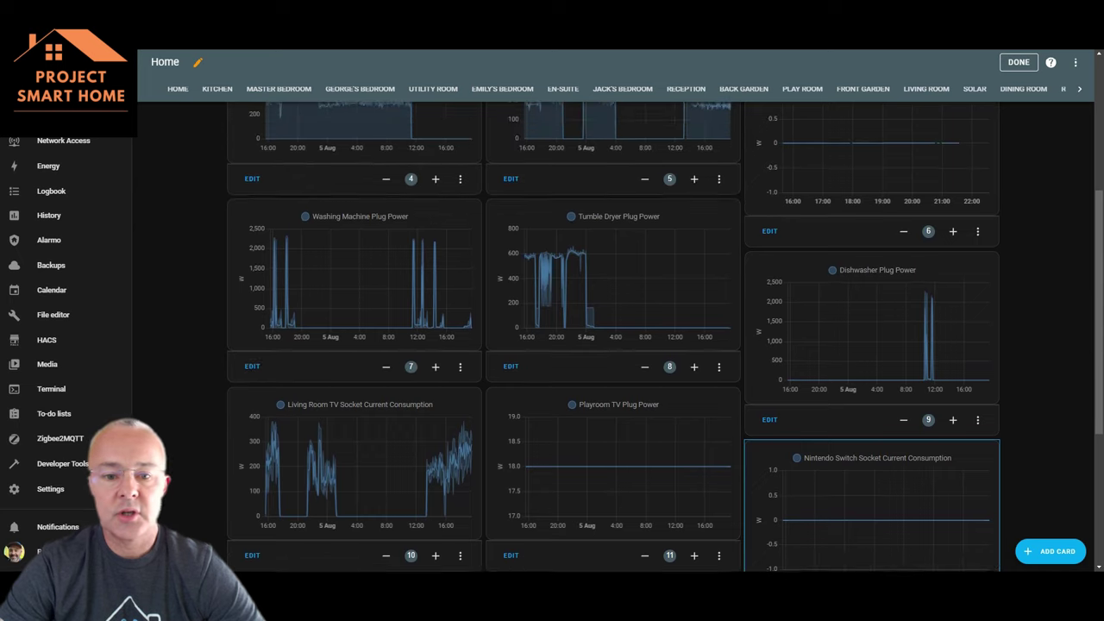
scroll(871, 509, "down", 4)
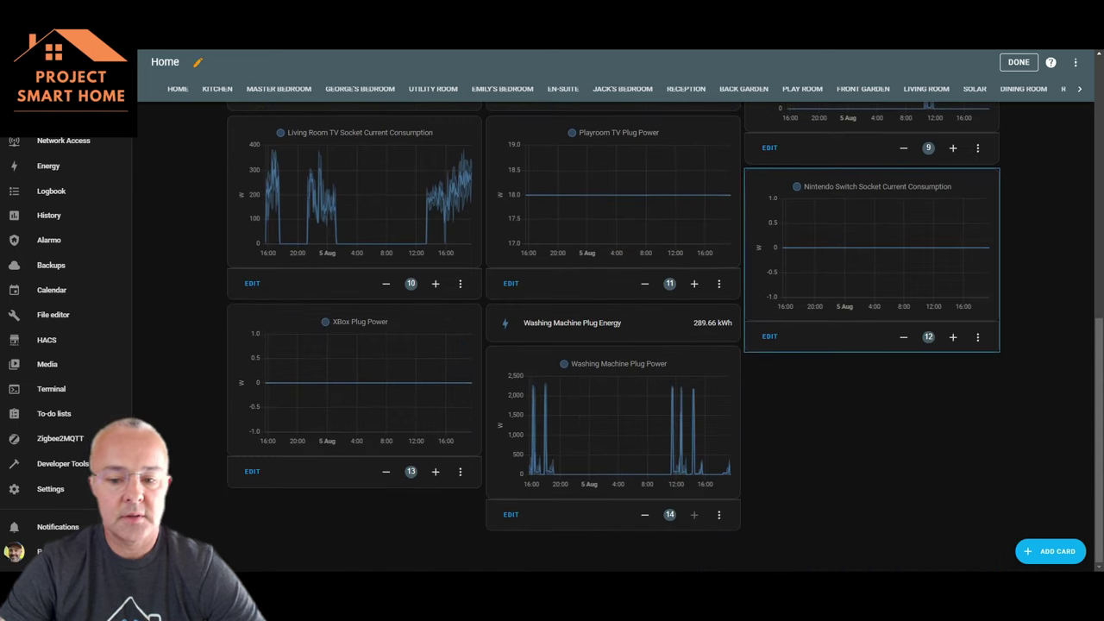
Move the new washing machine vertical stack to card position 8 on the dashboard.
left_click(670, 514)
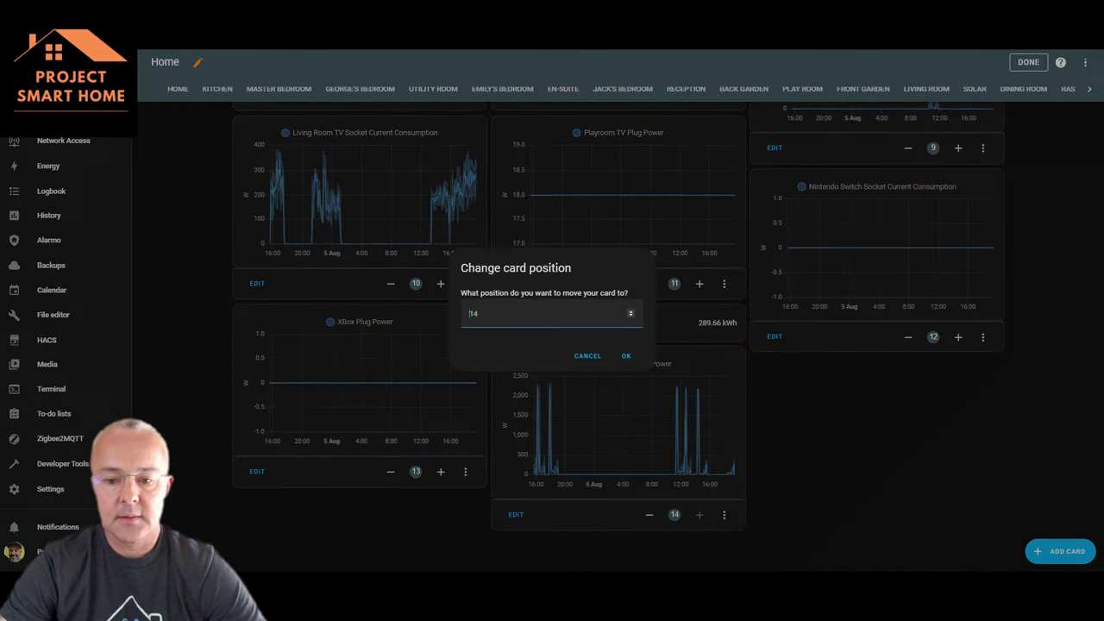
key("BackSpace")
key("BackSpace")
type("8")
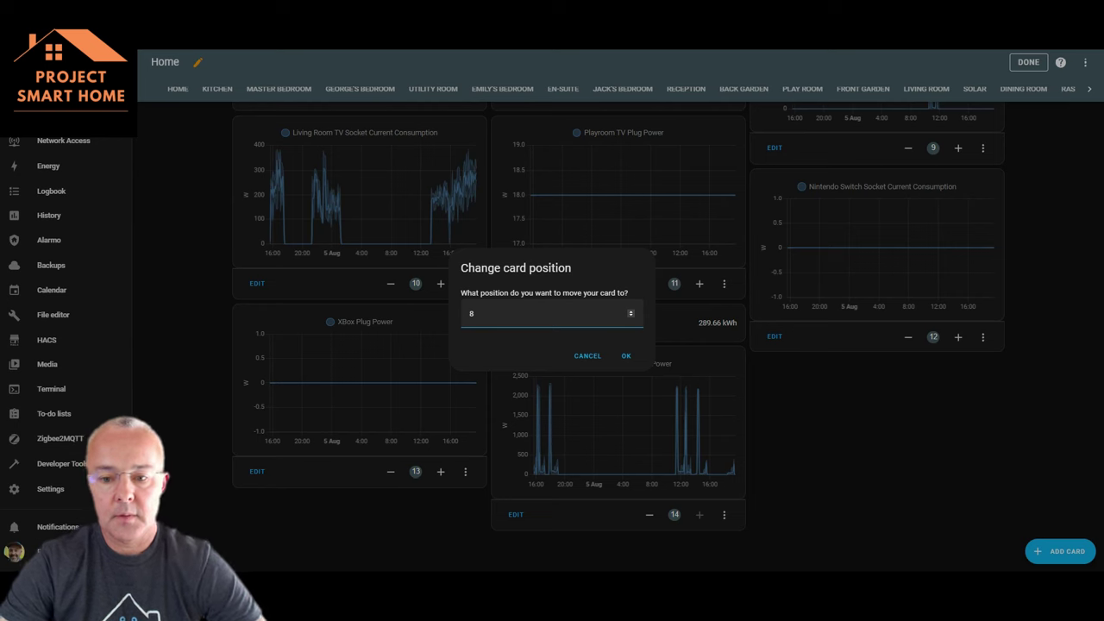
key("Return")
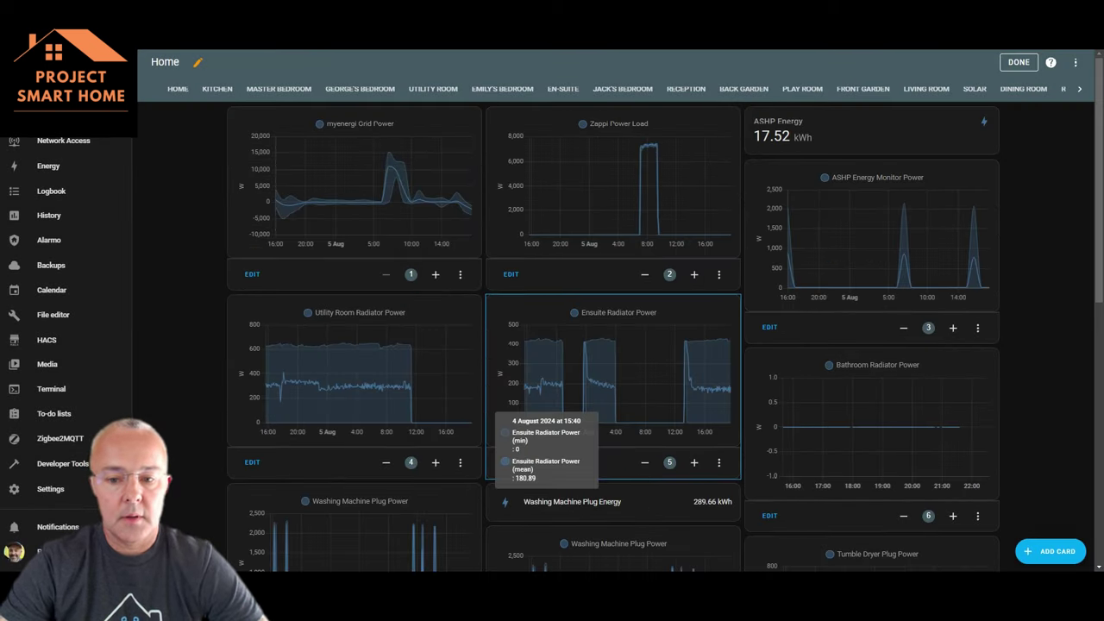
Delete the old standalone Washing Machine Plug Power card at position 7 and finish editing the dashboard.
scroll(553, 427, "down", 3)
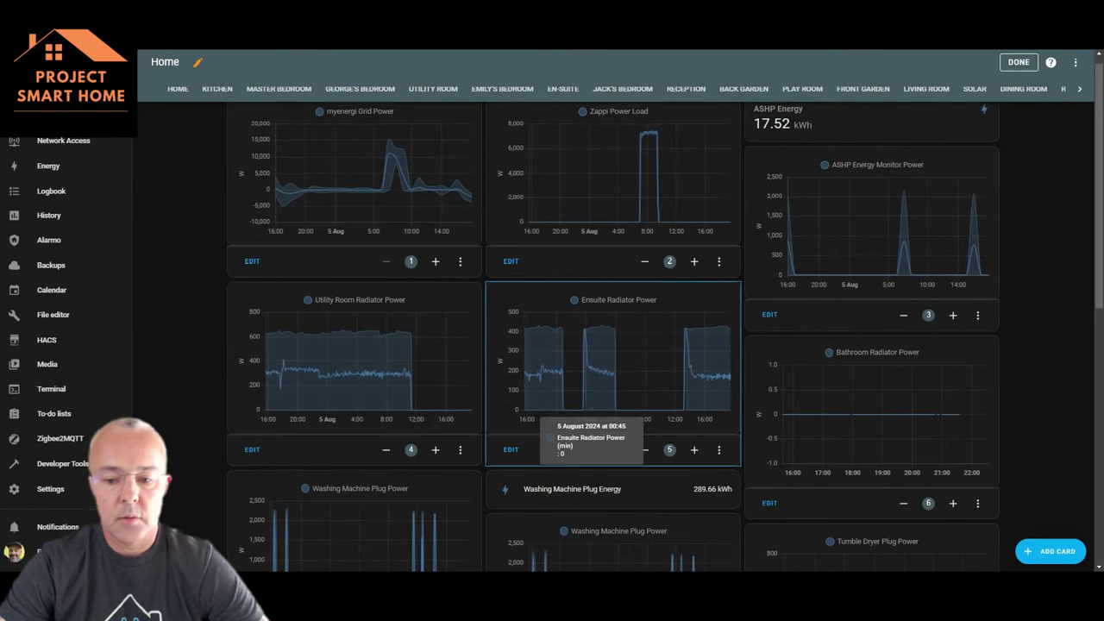
scroll(608, 336, "down", 2)
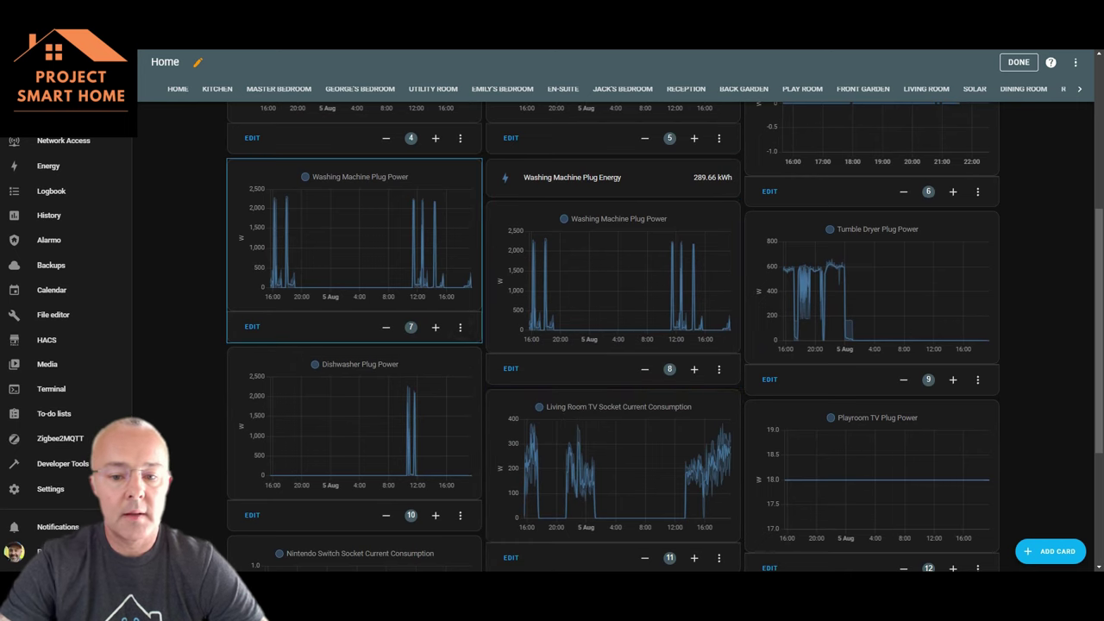
left_click(460, 327)
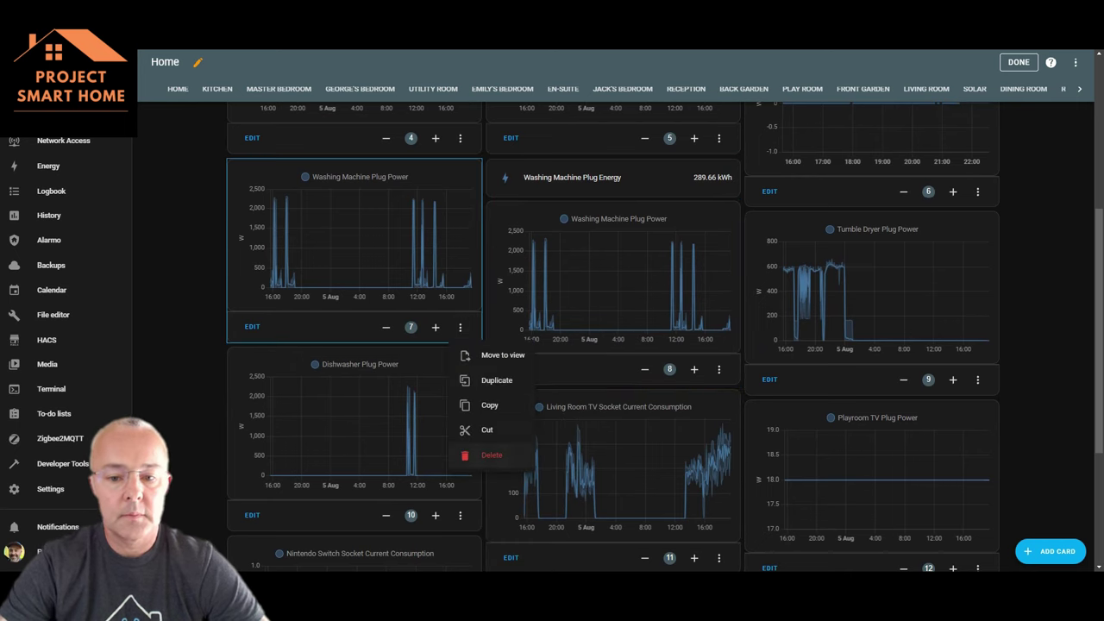
left_click(490, 454)
left_click(643, 404)
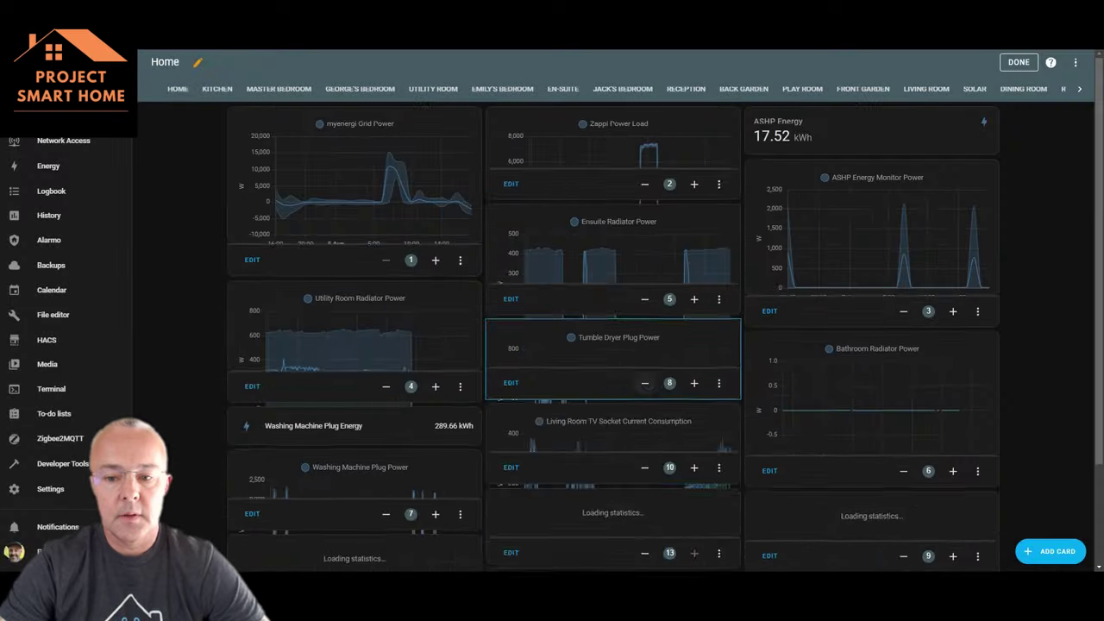
left_click(1018, 62)
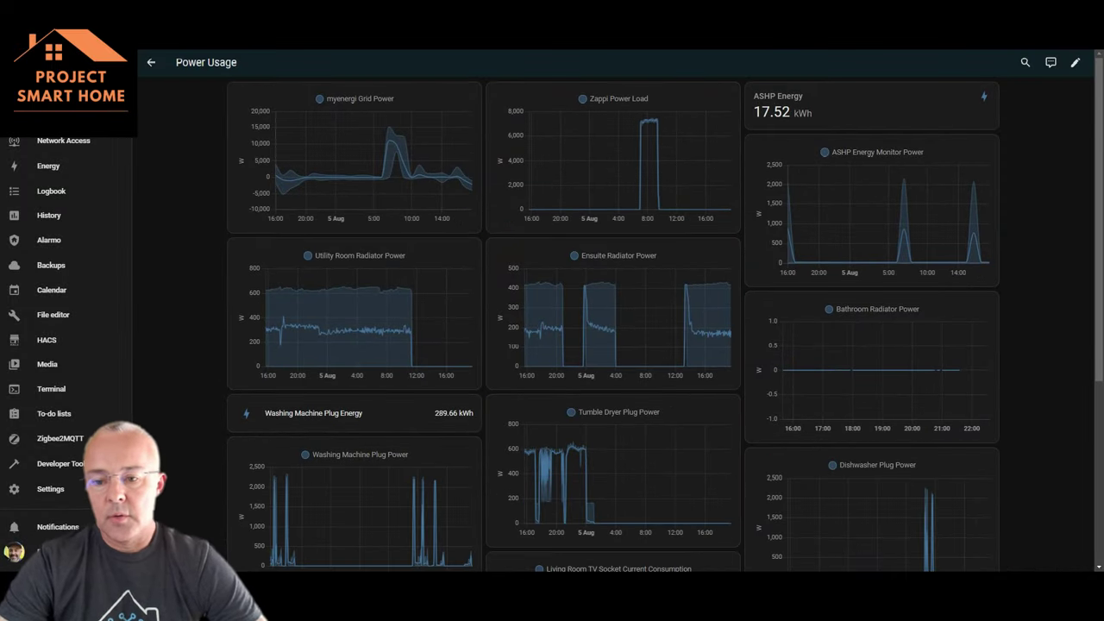
Open the Energy dashboard and examine the day's energy usage, solar production and sources.
mouse_move(789, 184)
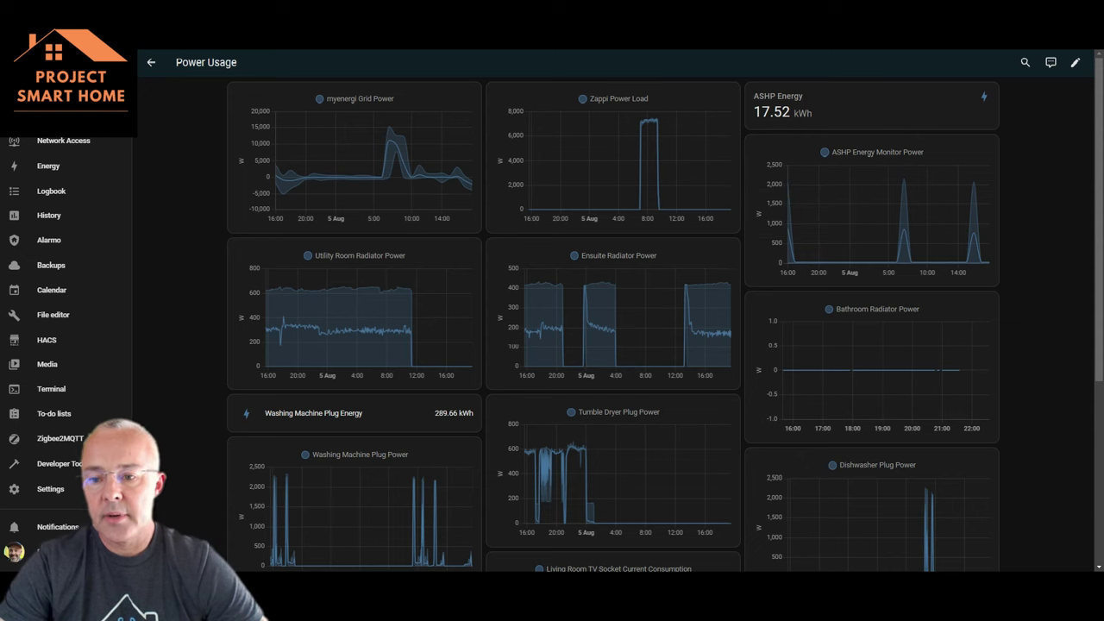
mouse_move(705, 285)
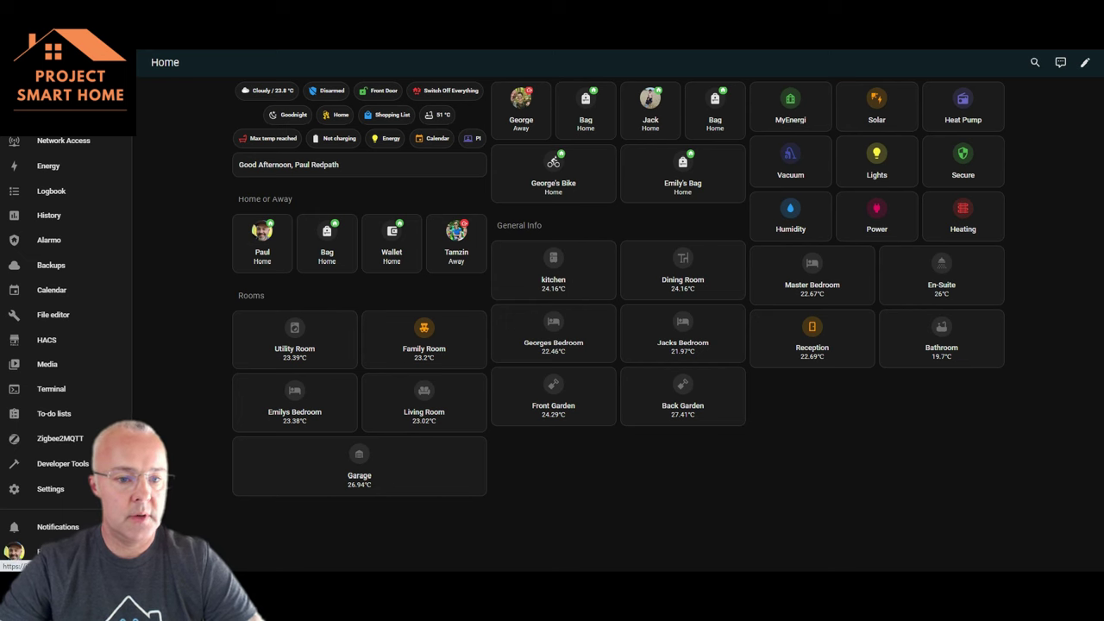
left_click(48, 165)
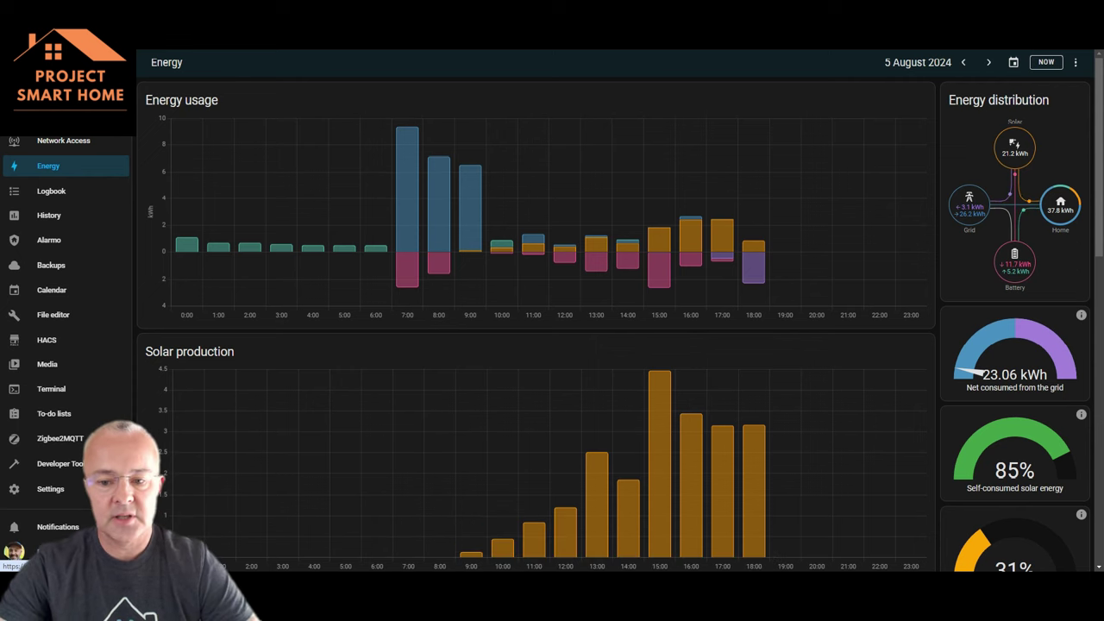
scroll(535, 327, "down", 1)
scroll(535, 328, "up", 1)
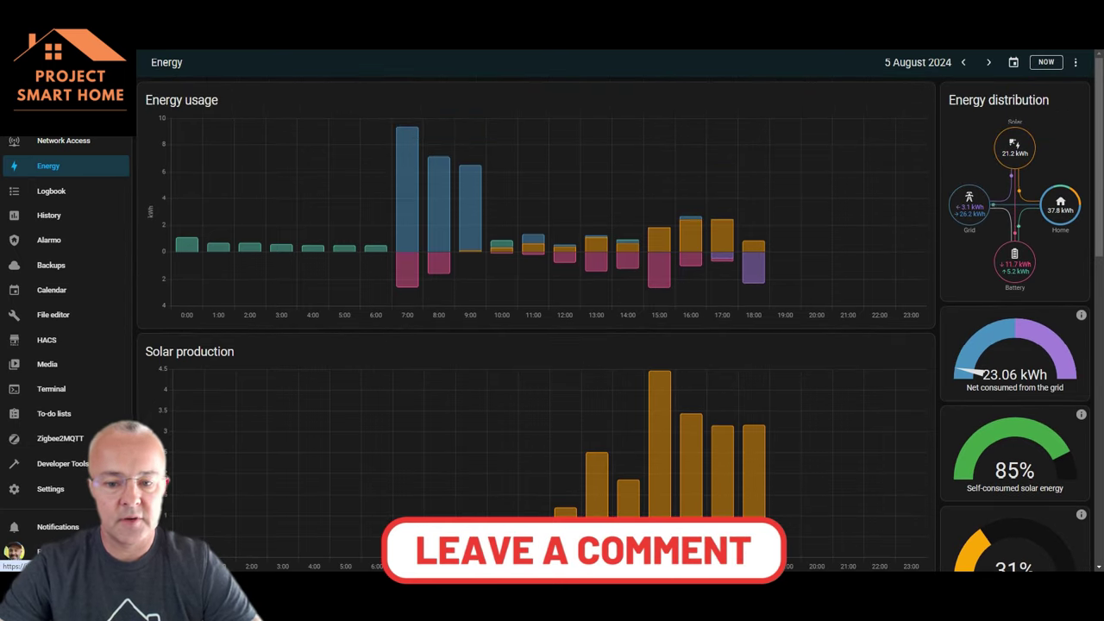
scroll(682, 259, "down", 2)
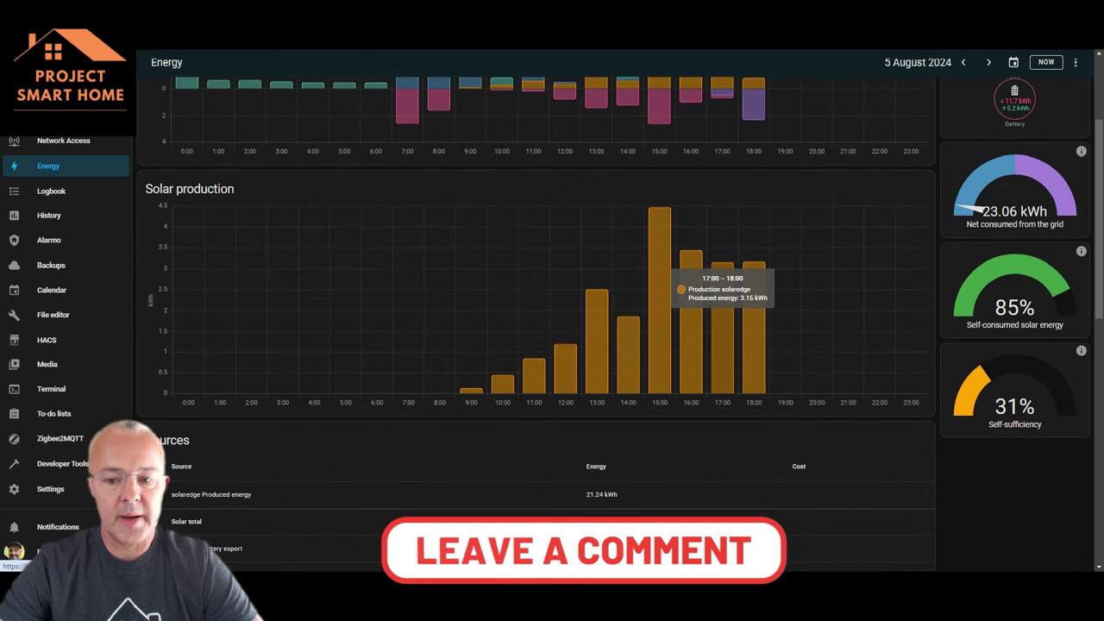
scroll(681, 276, "down", 1)
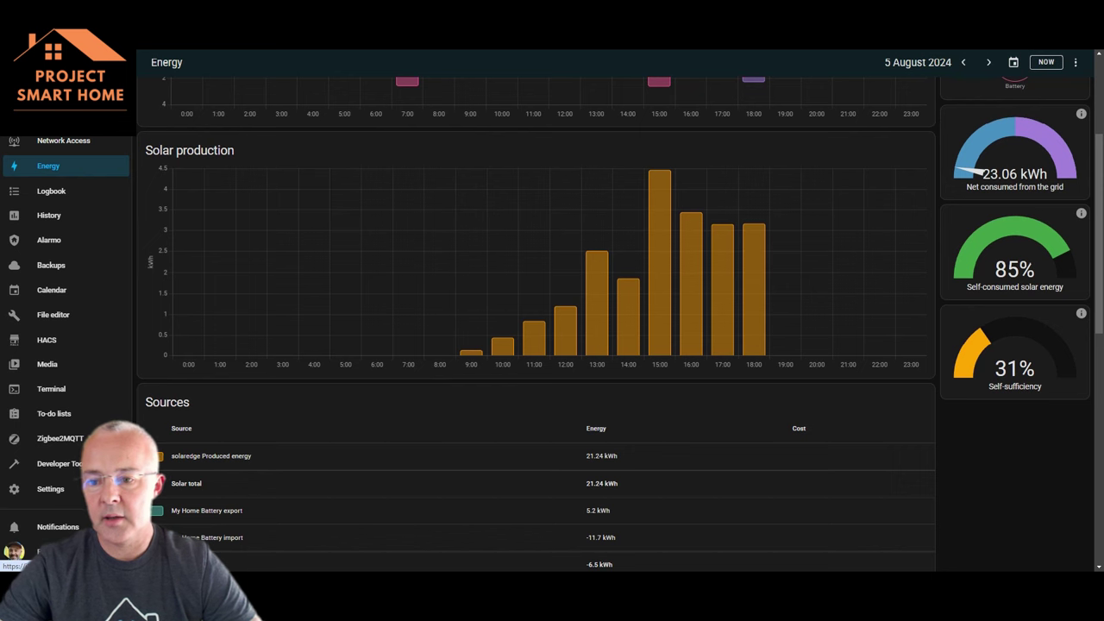
scroll(535, 328, "down", 5)
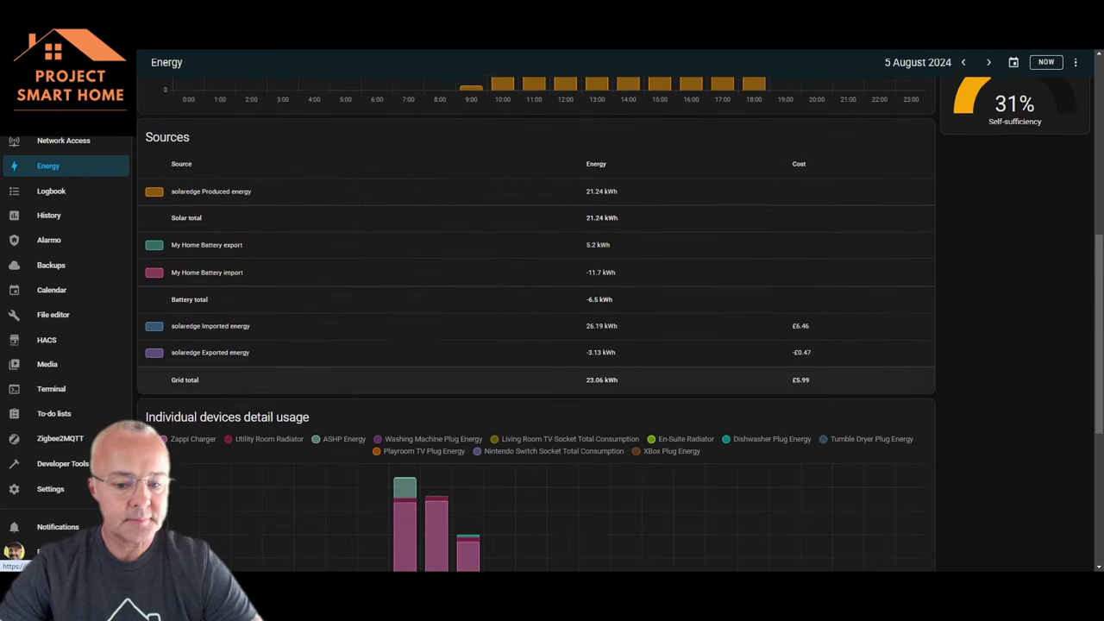
Inspect the day's consumption per device in the individual devices charts, including Zappi Charger and Utility Room Radiator.
scroll(535, 328, "down", 3)
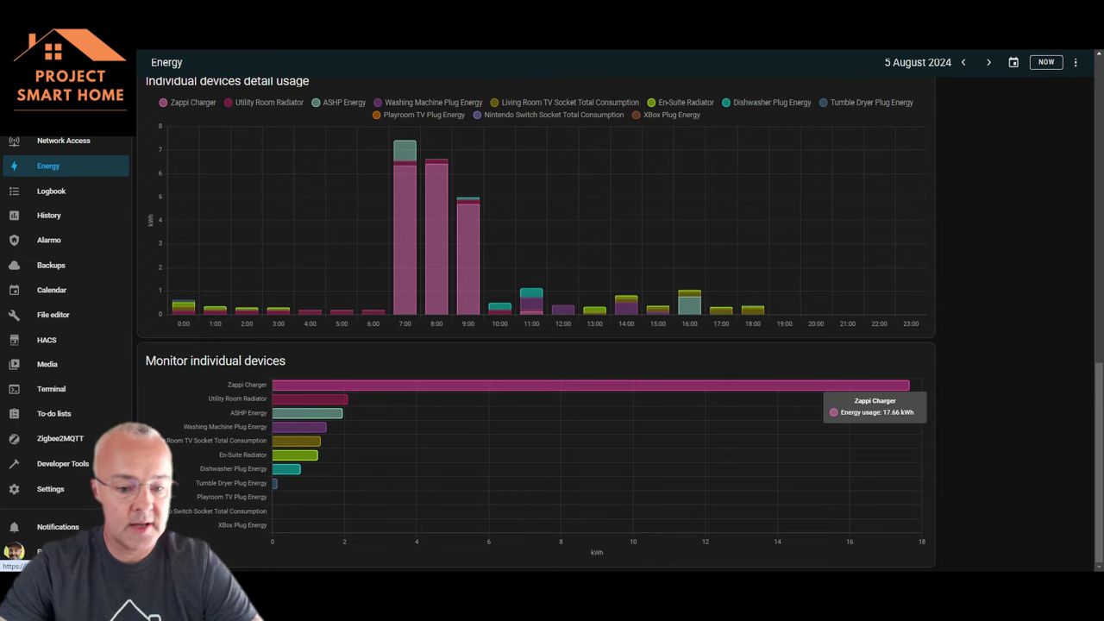
mouse_move(264, 455)
mouse_move(270, 427)
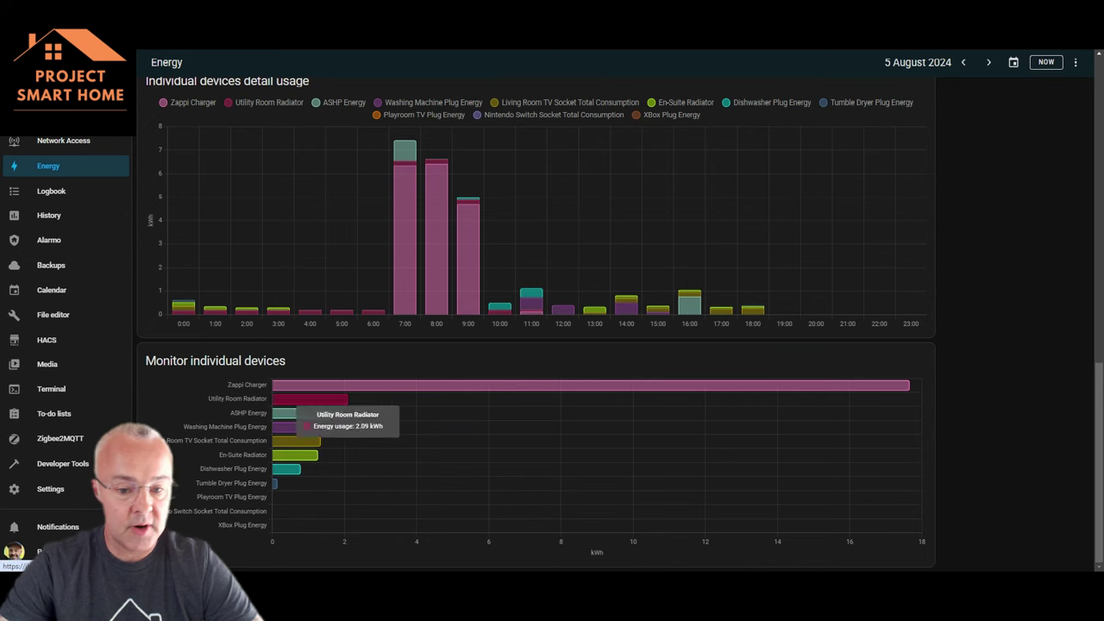
mouse_move(816, 385)
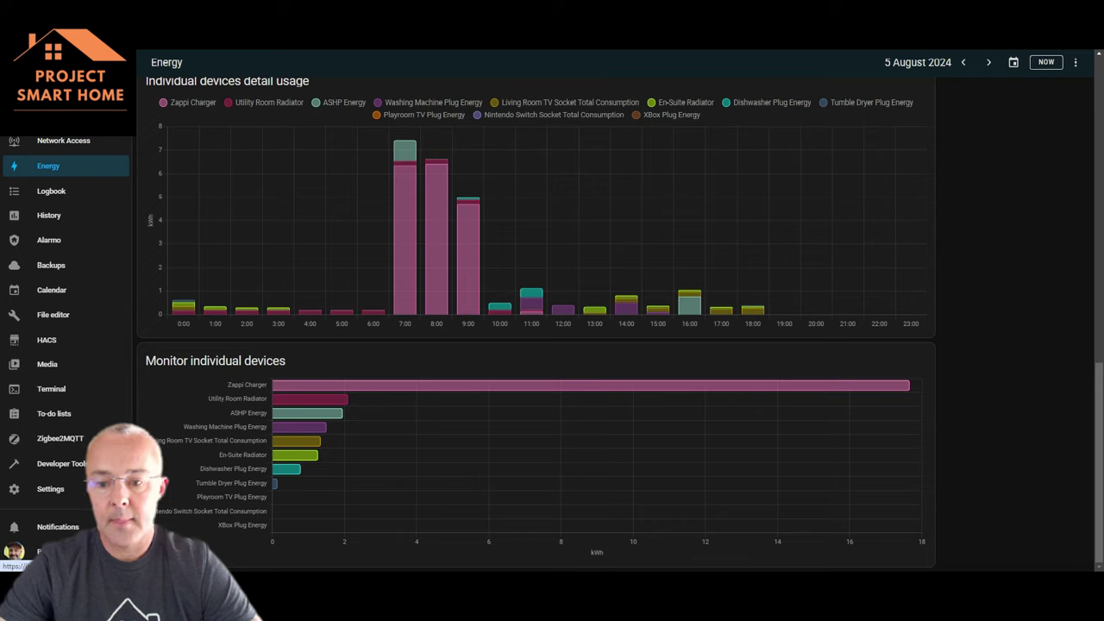
Set the Energy dashboard period to 29 July to 4 August.
scroll(535, 328, "up", 1)
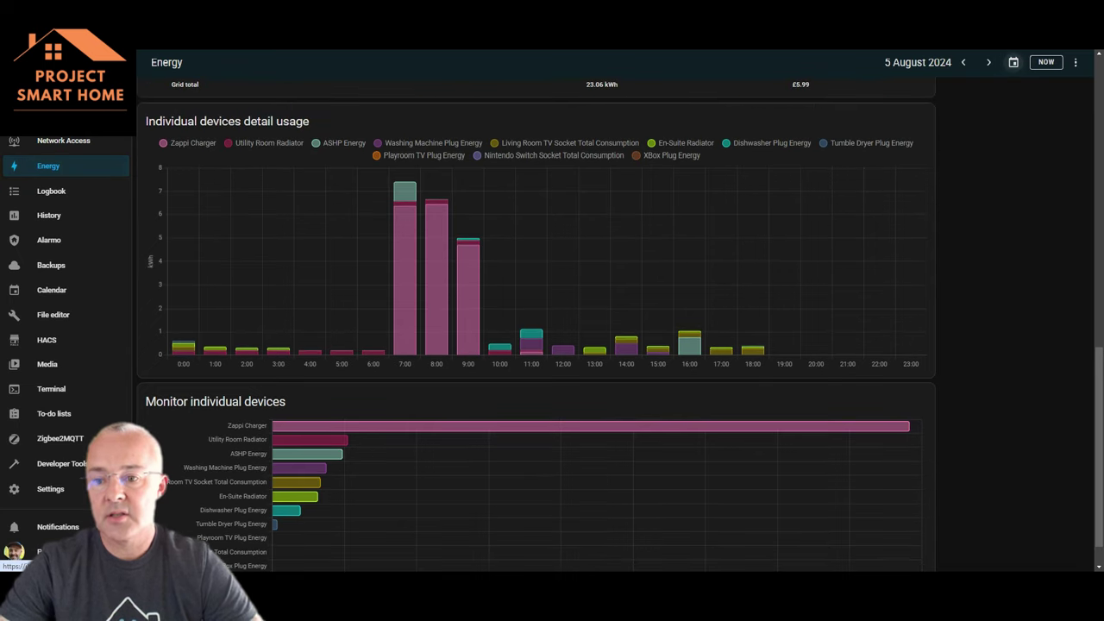
left_click(1014, 62)
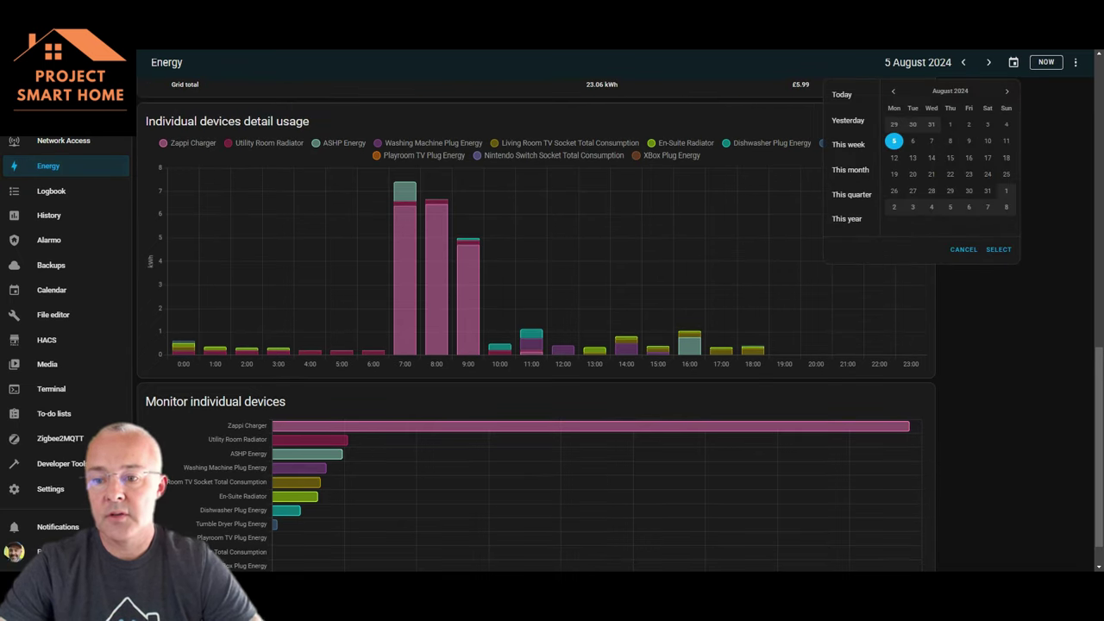
left_click(894, 124)
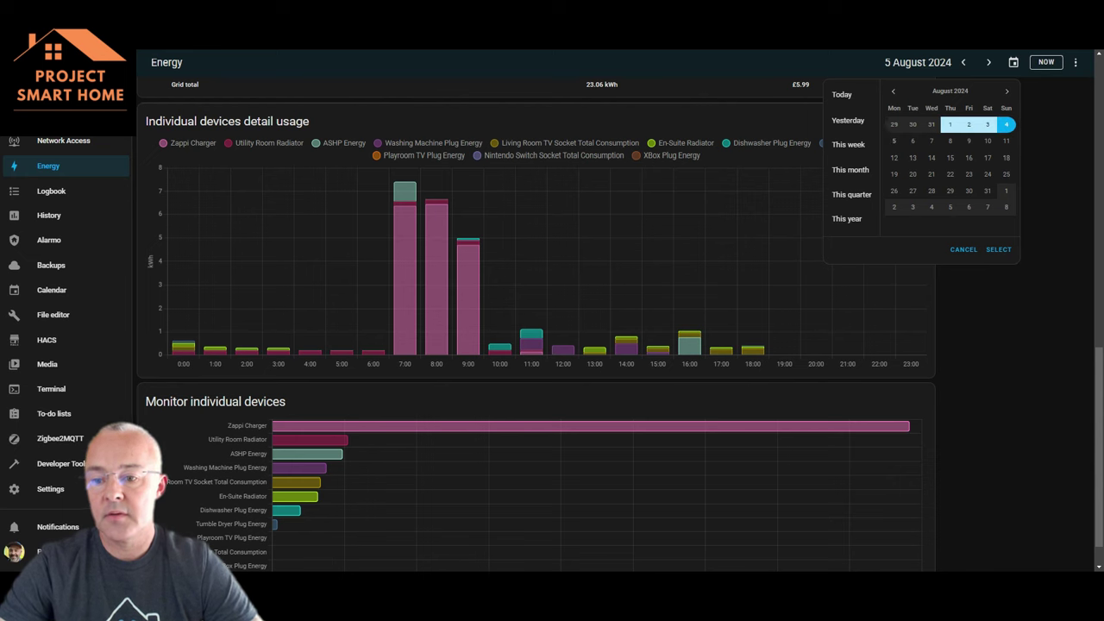
left_click(998, 249)
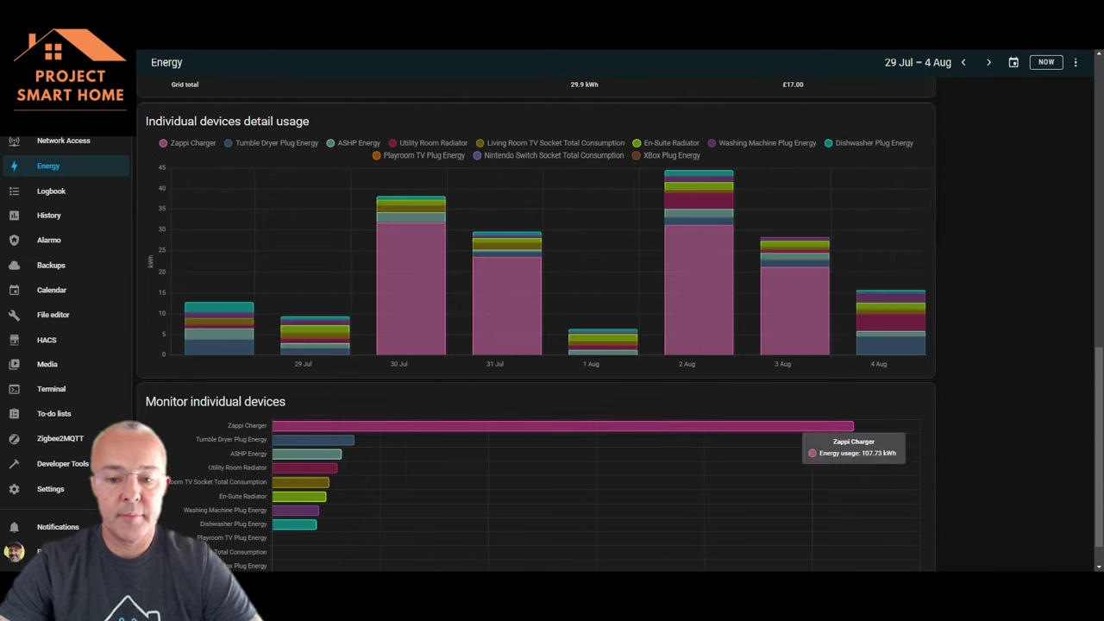
Examine the individual devices' consumption for the chosen period, view the Playroom TV Plug Energy history and close it.
scroll(535, 328, "down", 1)
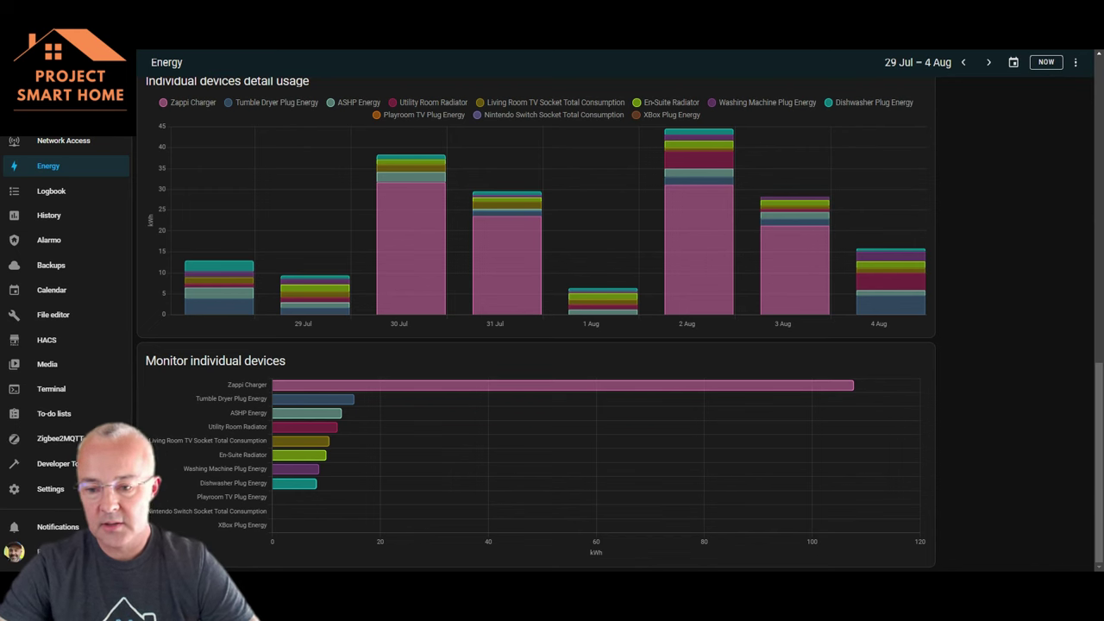
mouse_move(850, 385)
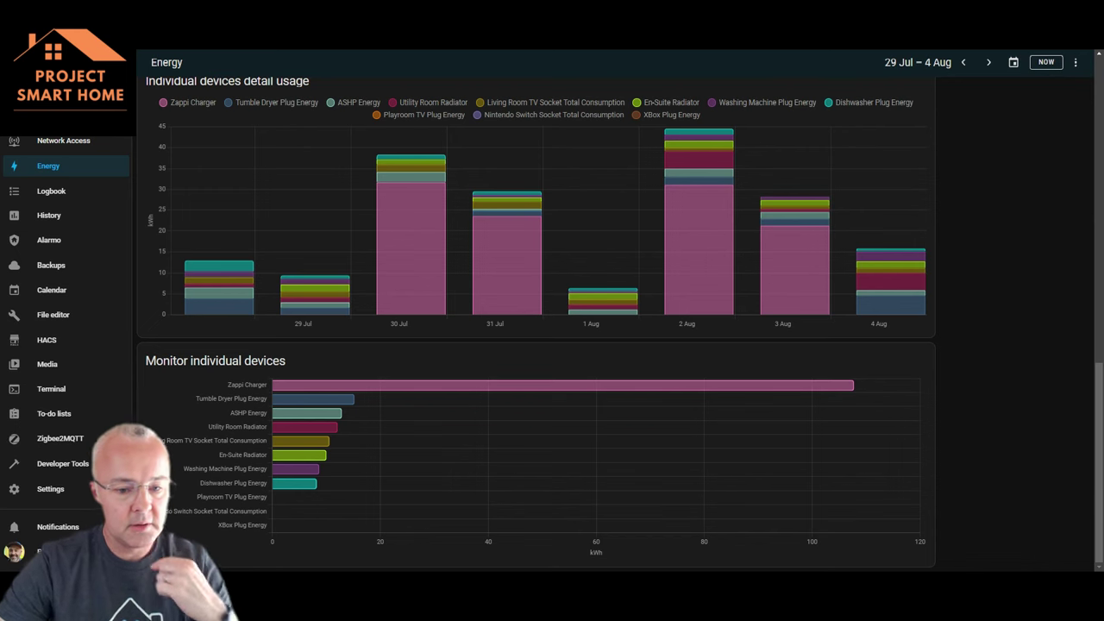
left_click(231, 497)
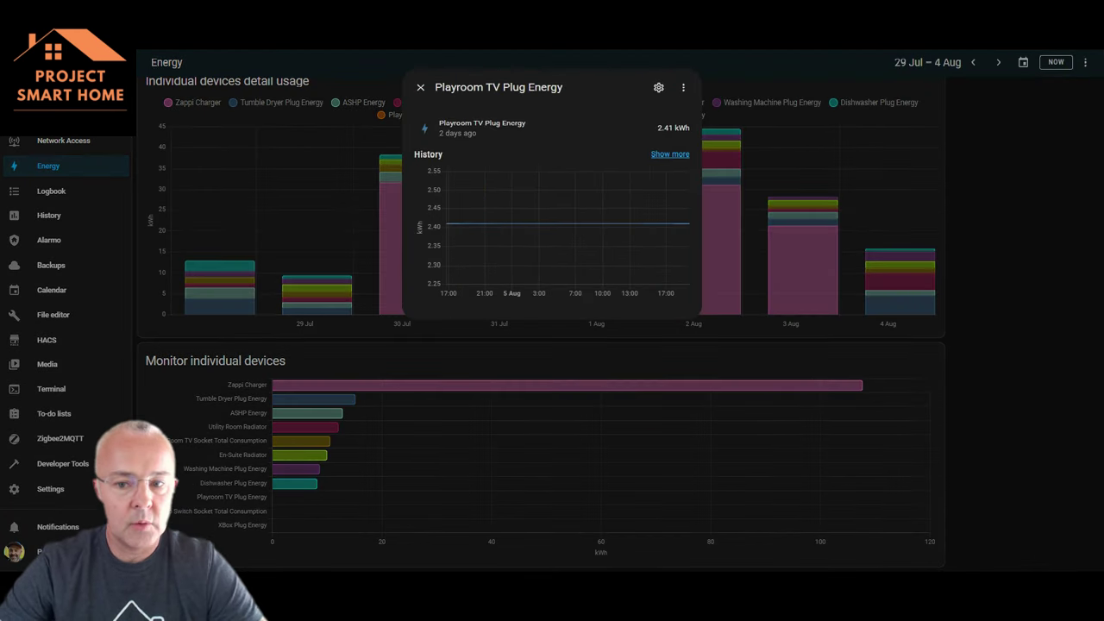
left_click(420, 87)
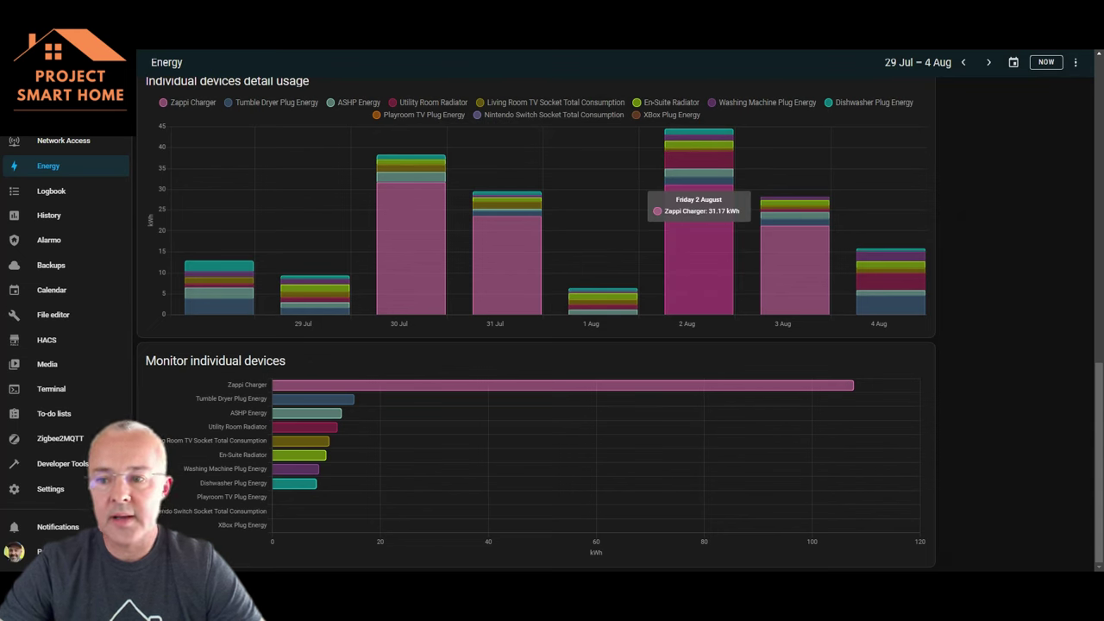
Open the Energy dashboard's configuration from the dashboard settings and review its list of individual devices.
left_click(50, 488)
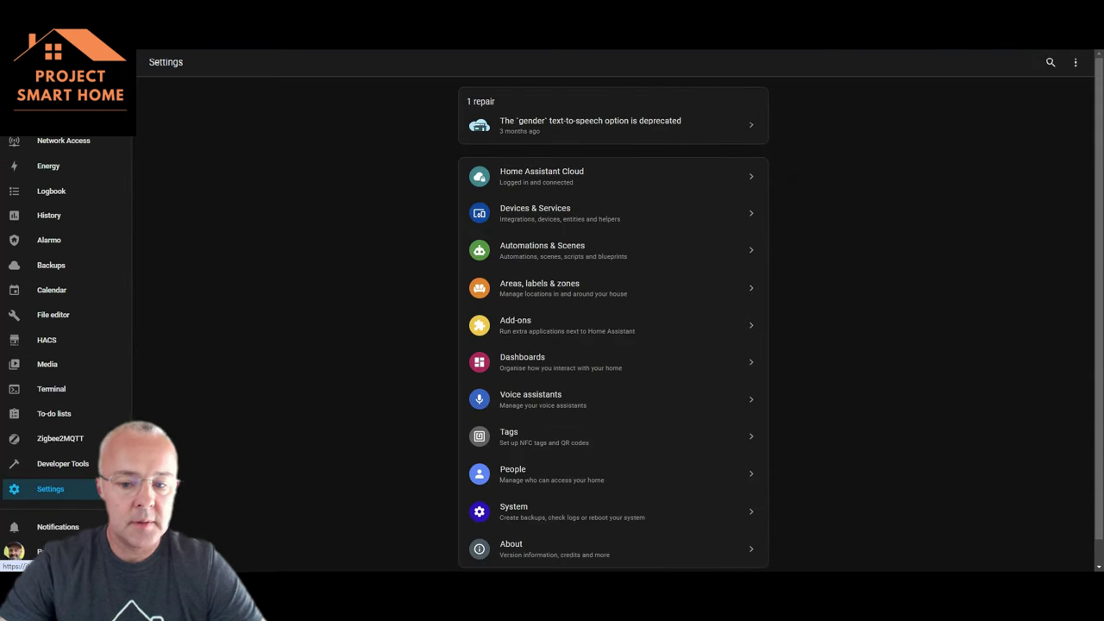
scroll(612, 328, "down", 1)
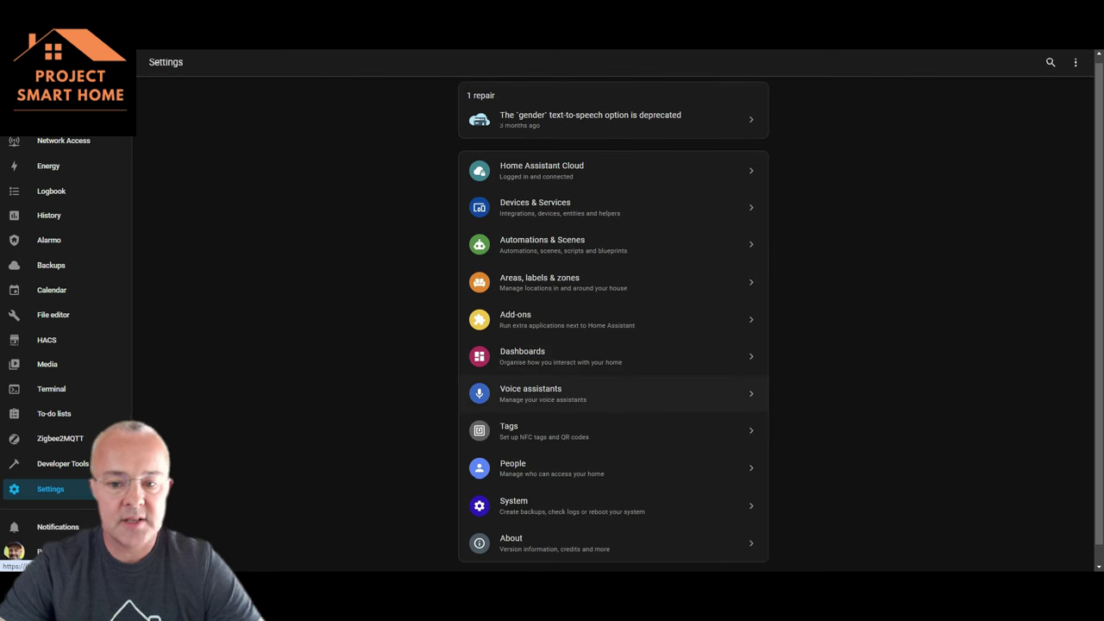
left_click(535, 357)
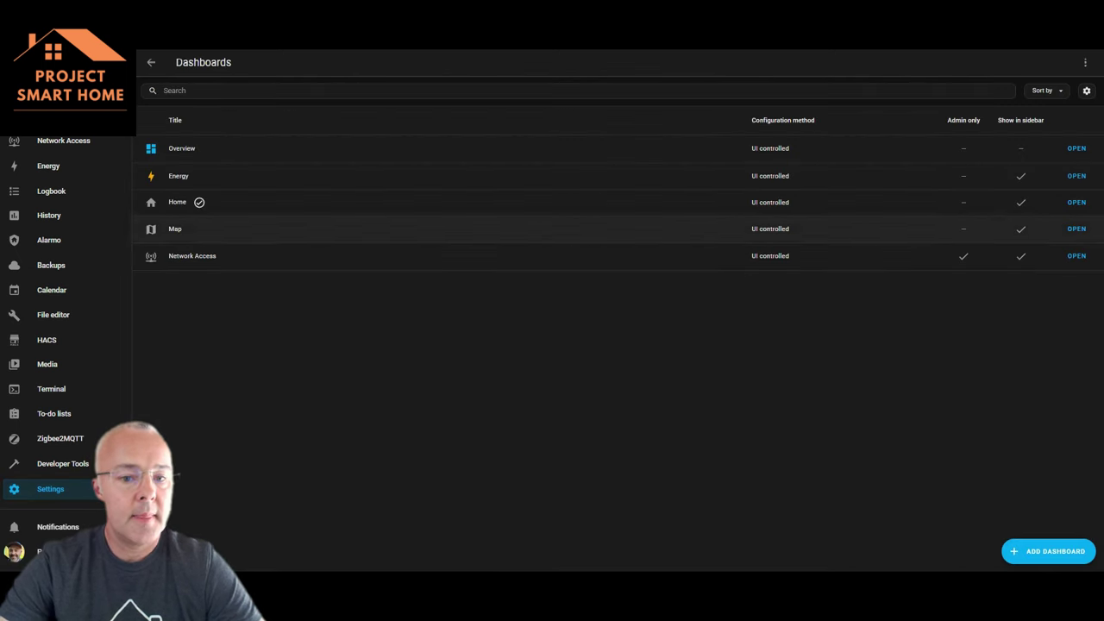
left_click(518, 176)
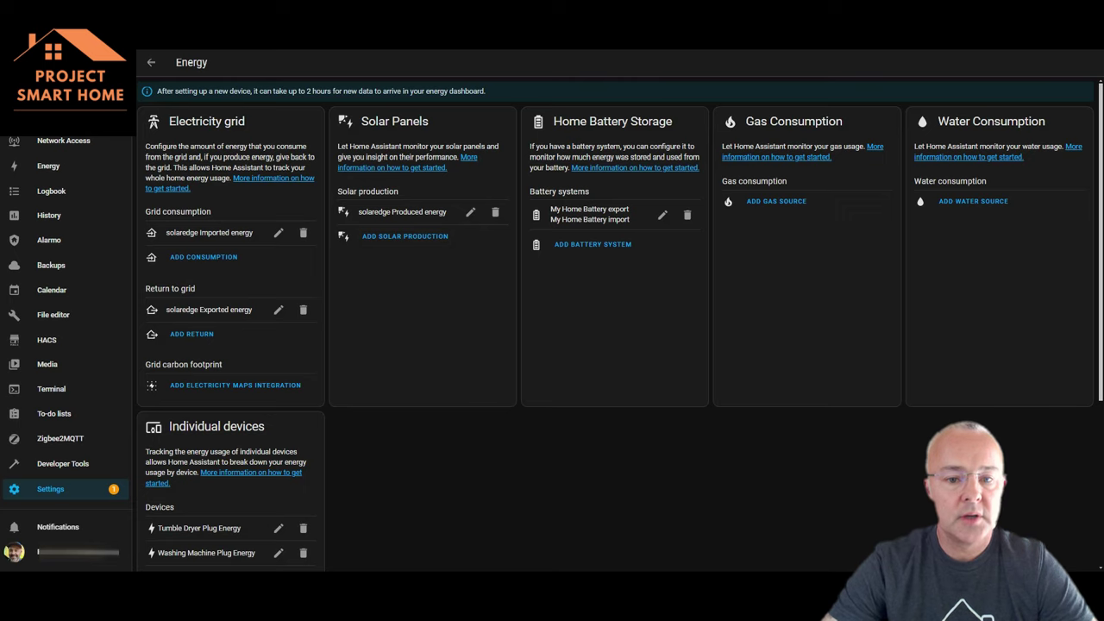
scroll(604, 345, "down", 2)
scroll(604, 345, "down", 3)
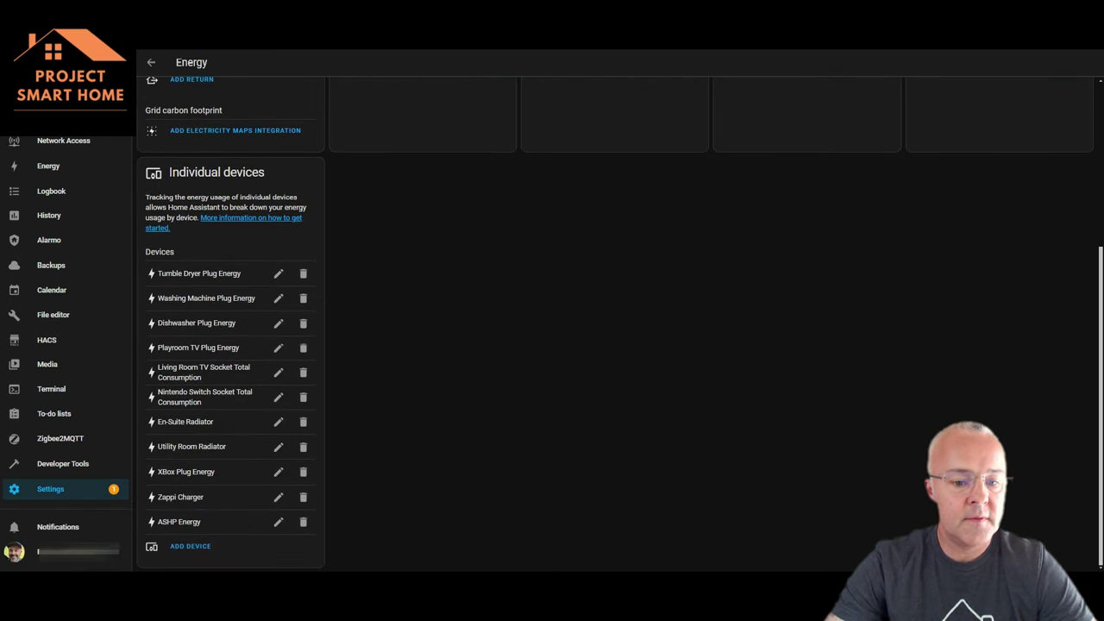
View the form for adding an individual device and the Tumble Dryer Plug Energy entry's settings, cancelling both without saving.
left_click(190, 546)
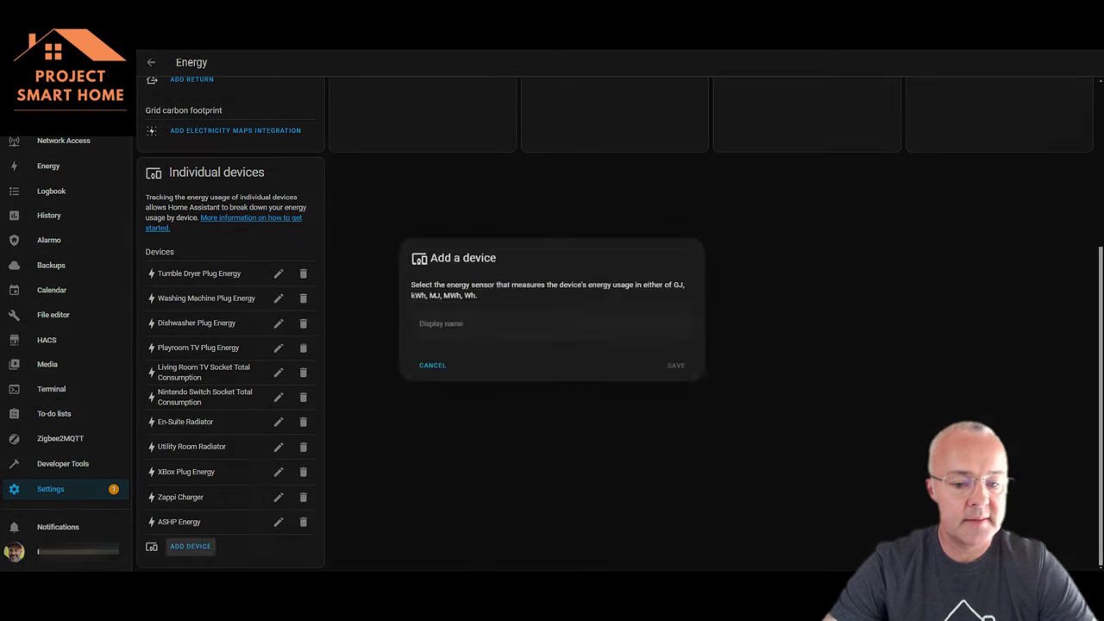
key("Escape")
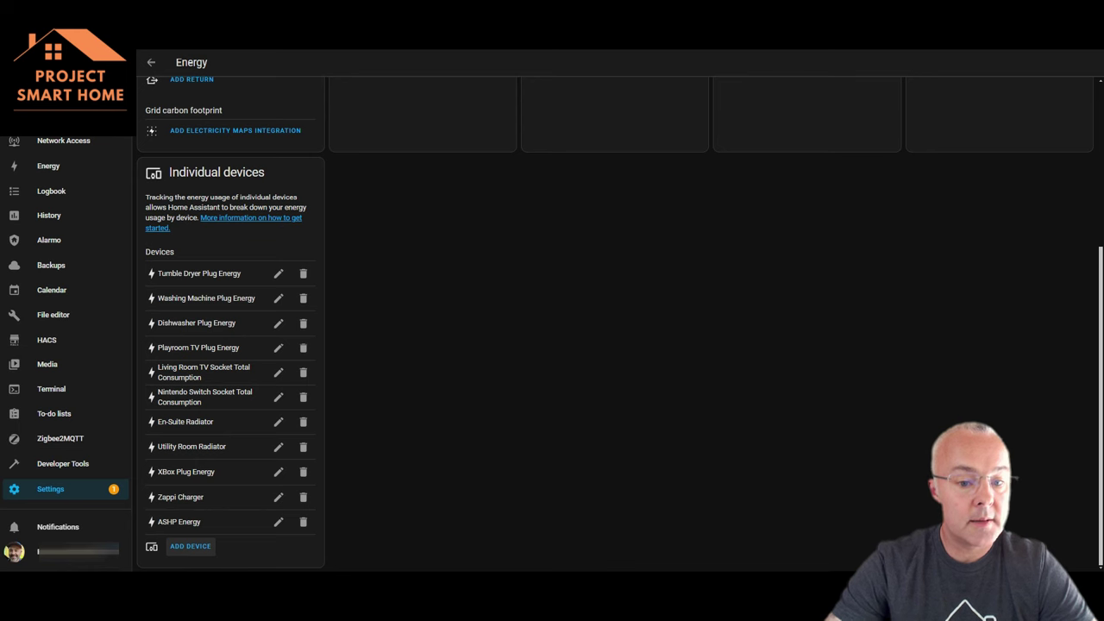
left_click(279, 274)
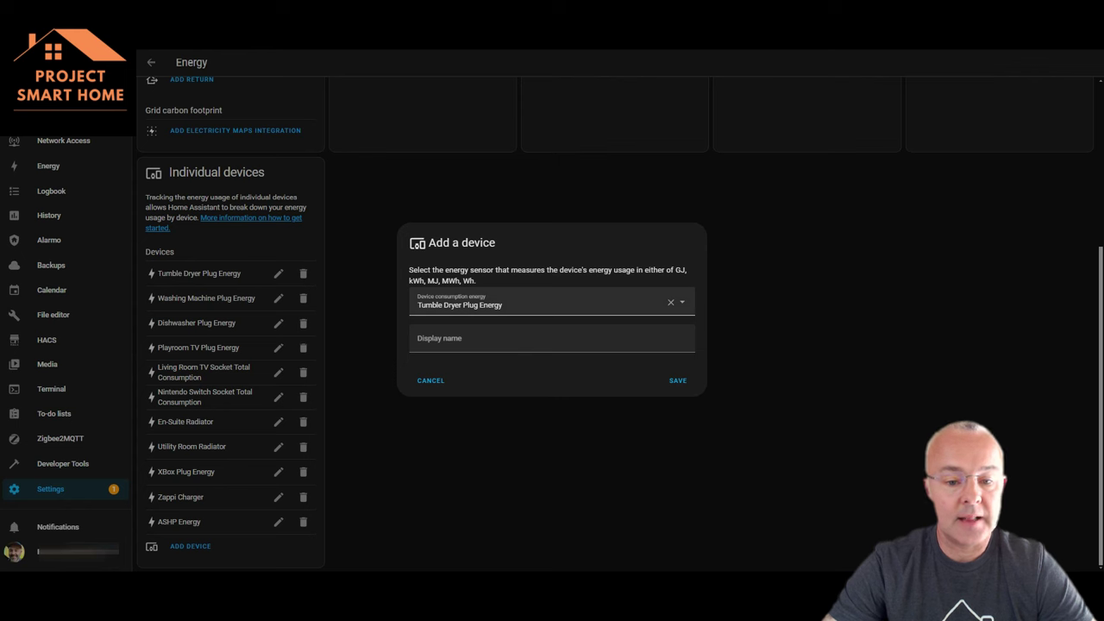
left_click(431, 381)
scroll(430, 381, "up", 5)
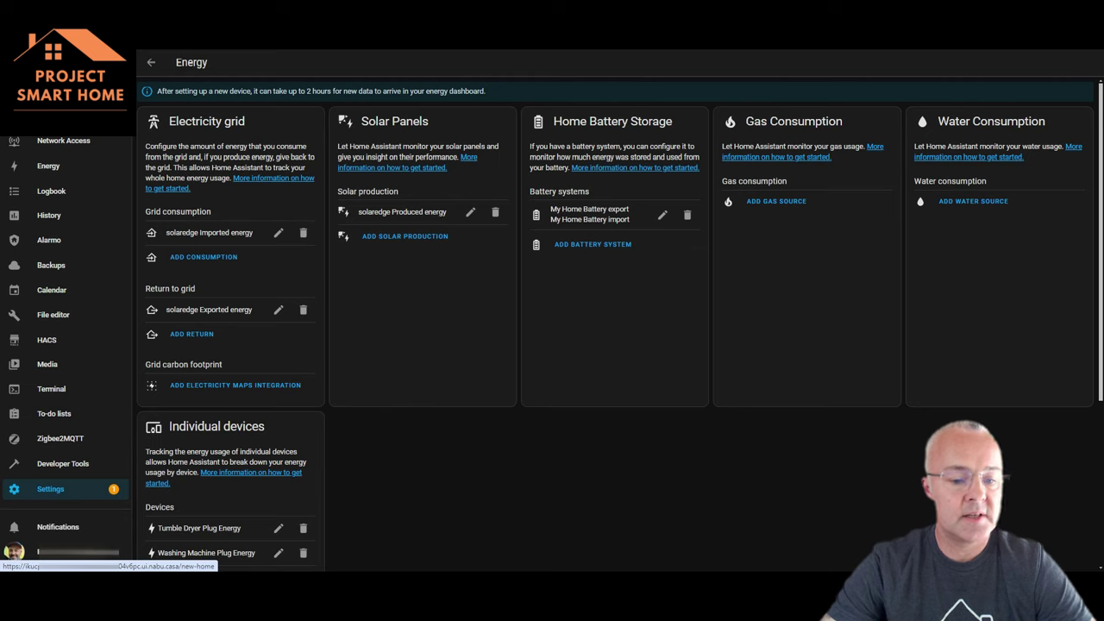
left_click(66, 90)
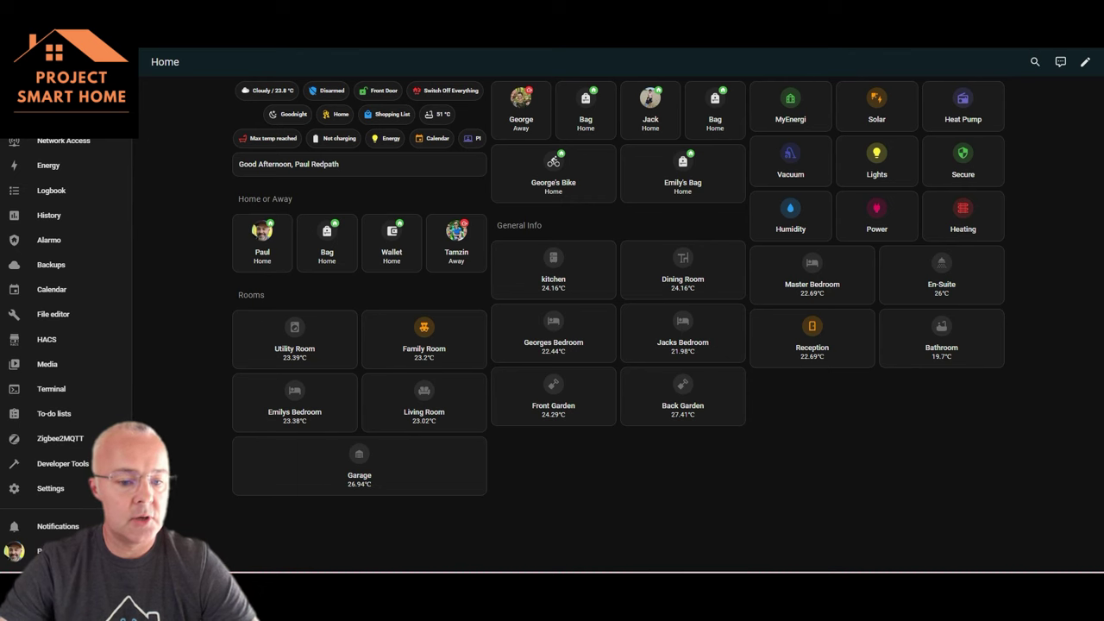
left_click(61, 438)
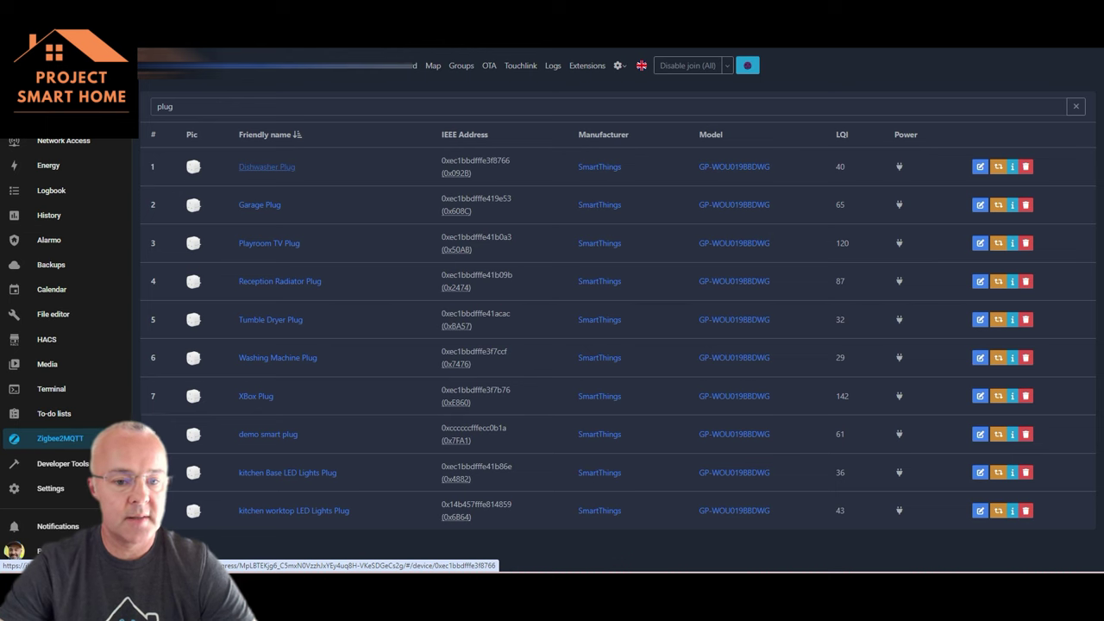
left_click(266, 166)
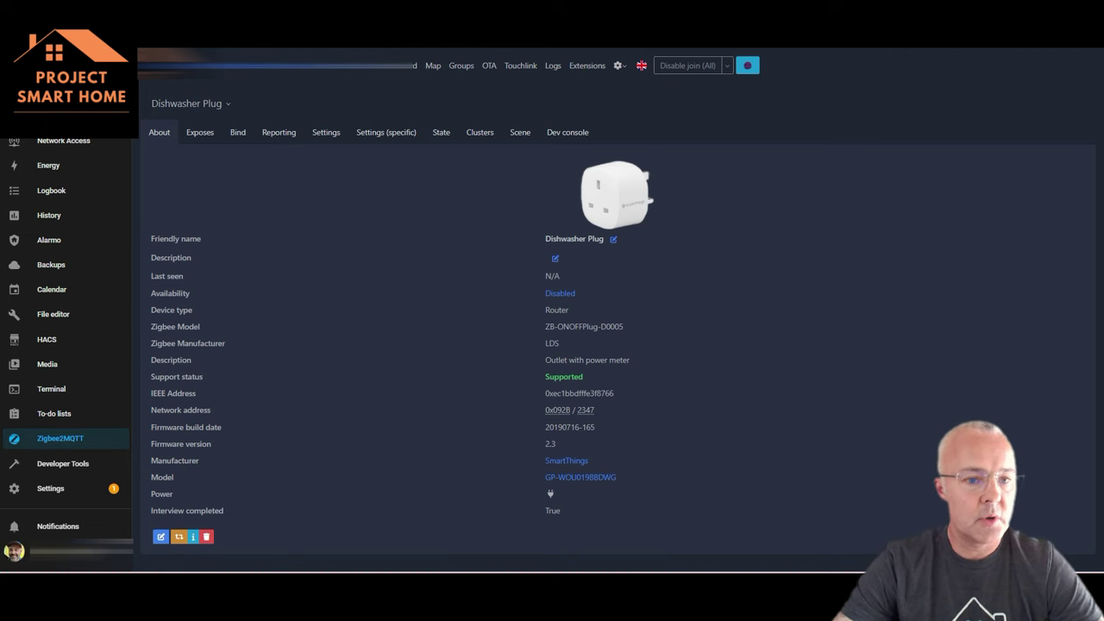
key("alt+Left")
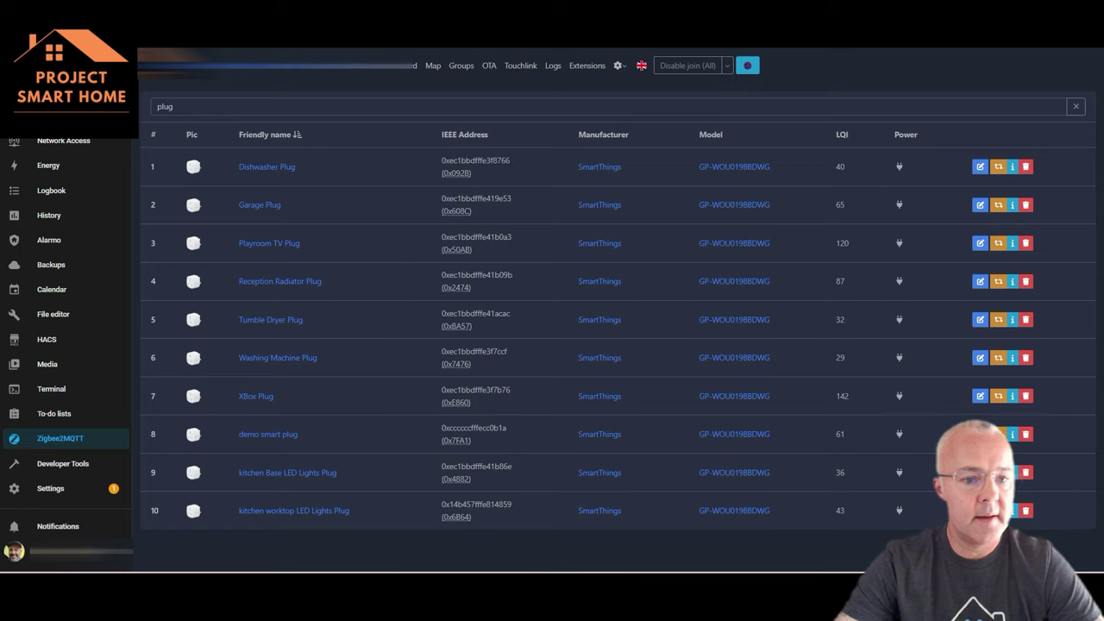
left_click(48, 90)
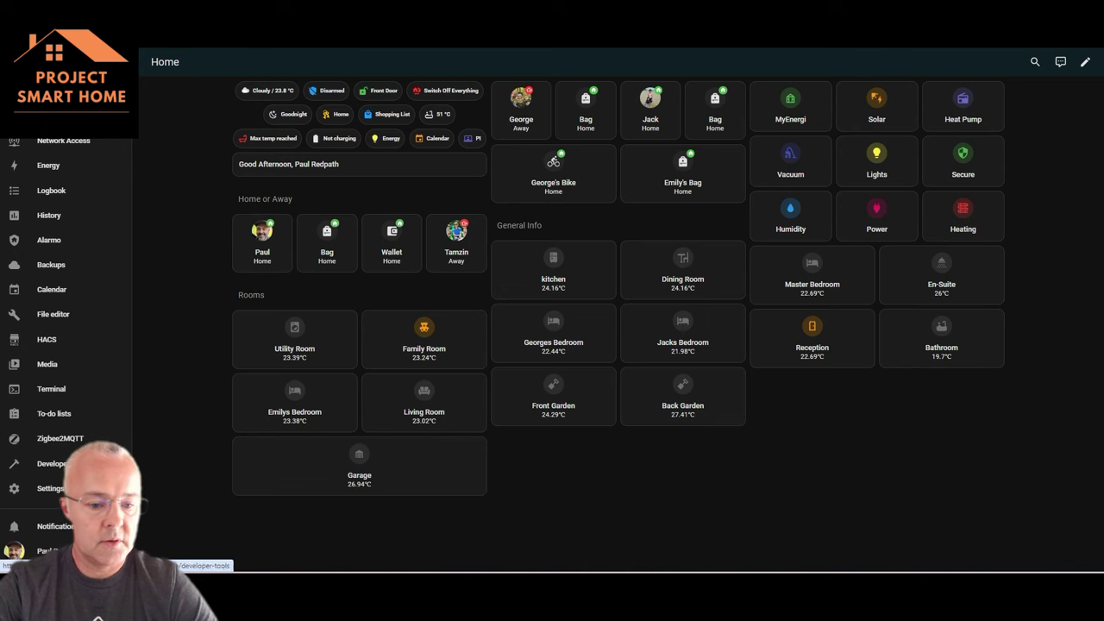
Open the Home Assistant Cloud settings, look through them, and review the Alexa and Google Assistant options of the voice assistants.
left_click(39, 489)
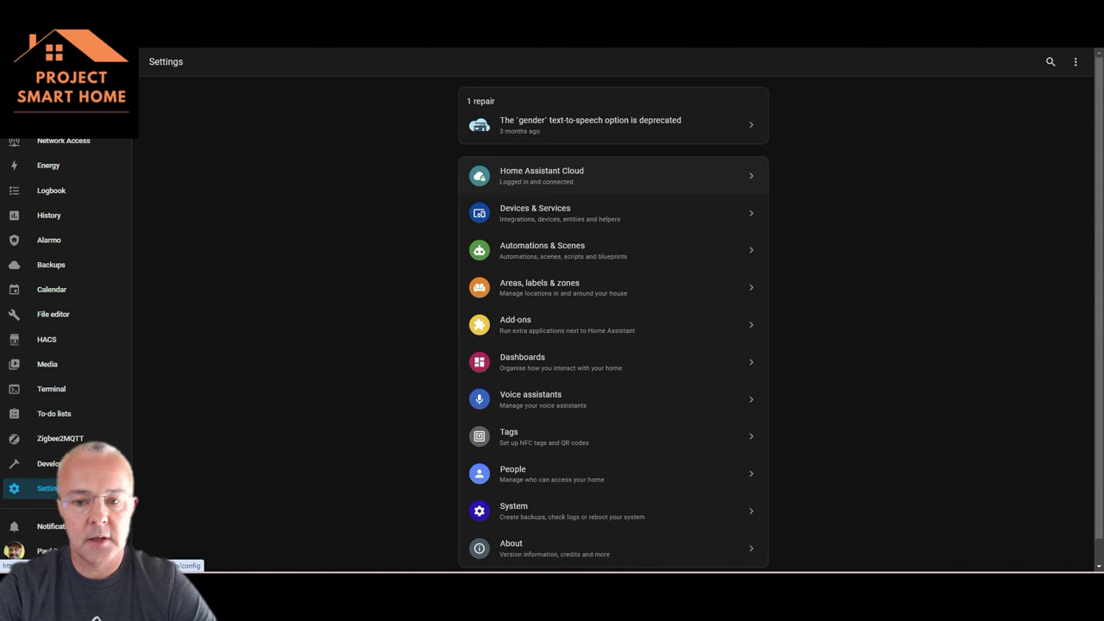
left_click(604, 176)
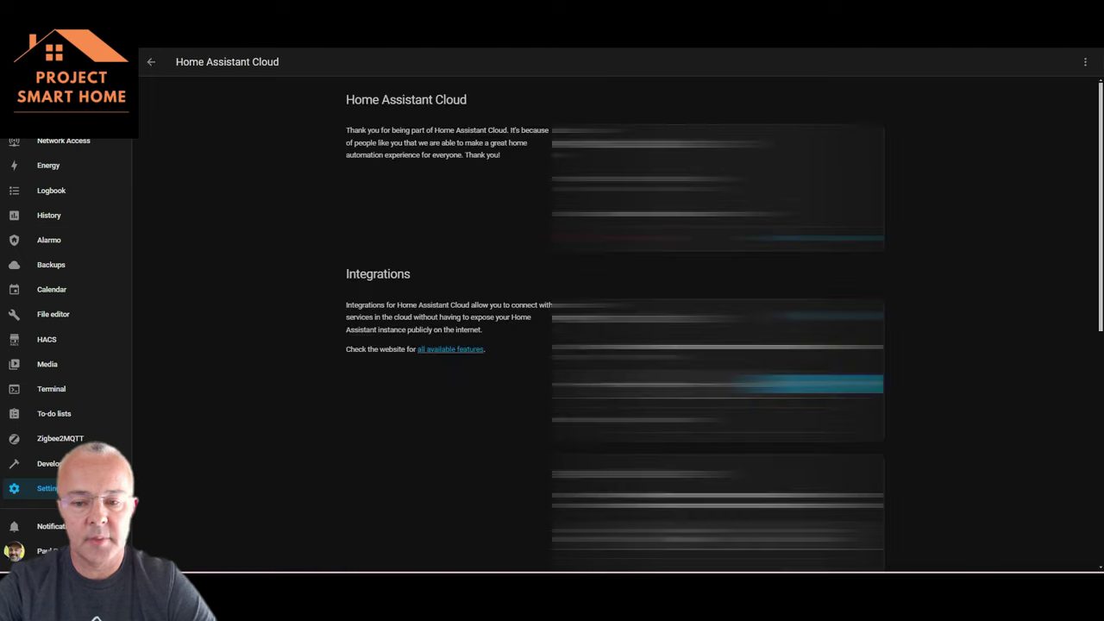
scroll(716, 324, "down", 5)
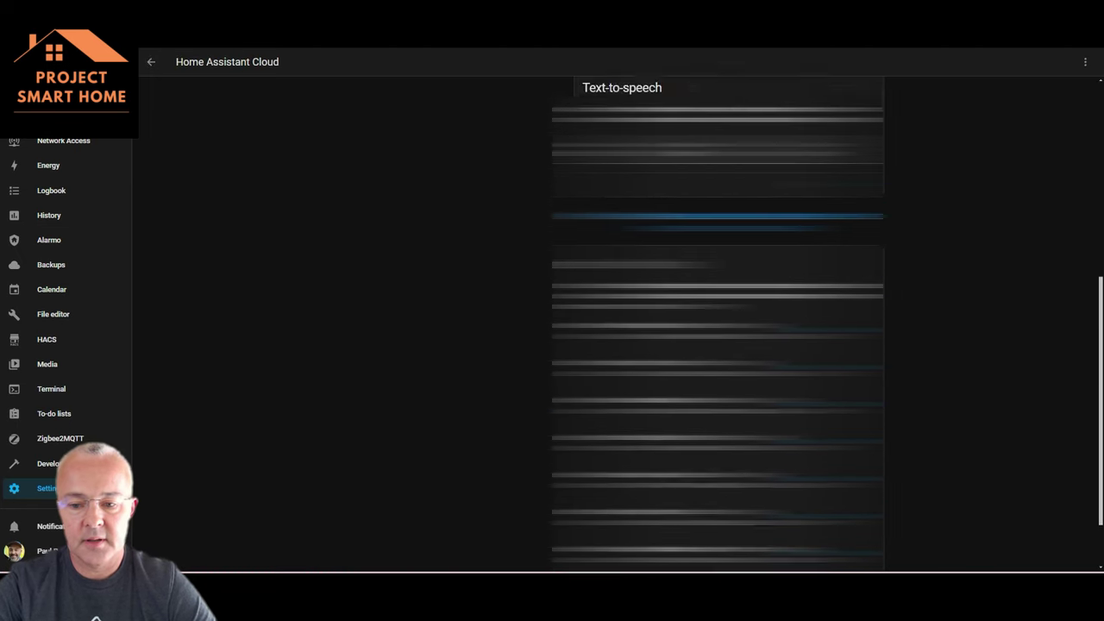
scroll(716, 324, "down", 2)
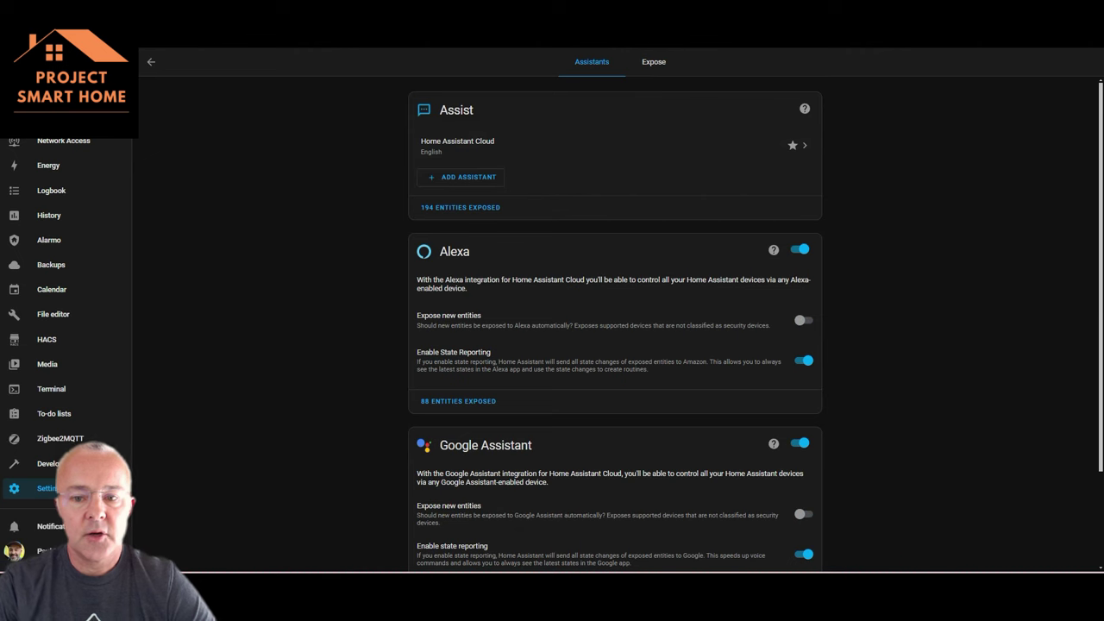
scroll(615, 324, "down", 1)
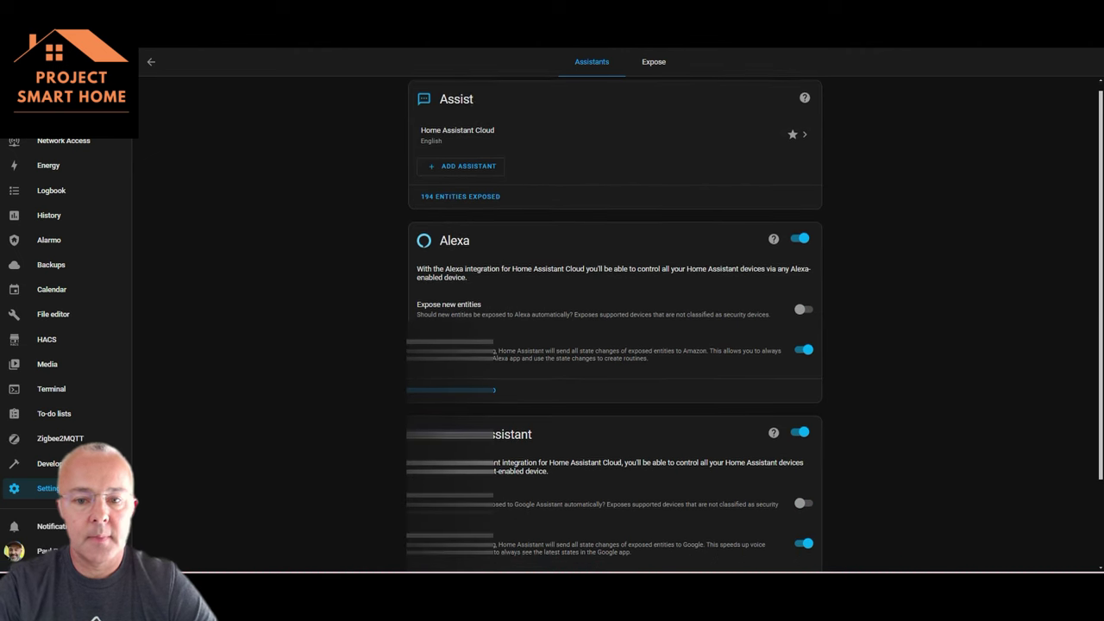
scroll(614, 324, "down", 3)
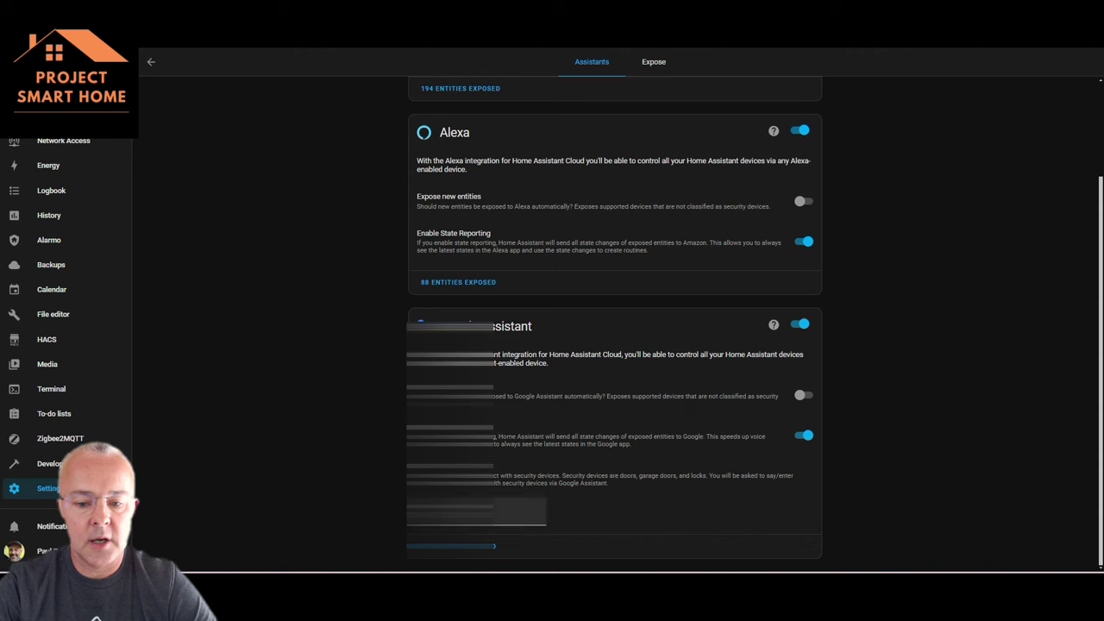
Open the list of entities exposed to Google Assistant and search it for "wash".
left_click(453, 547)
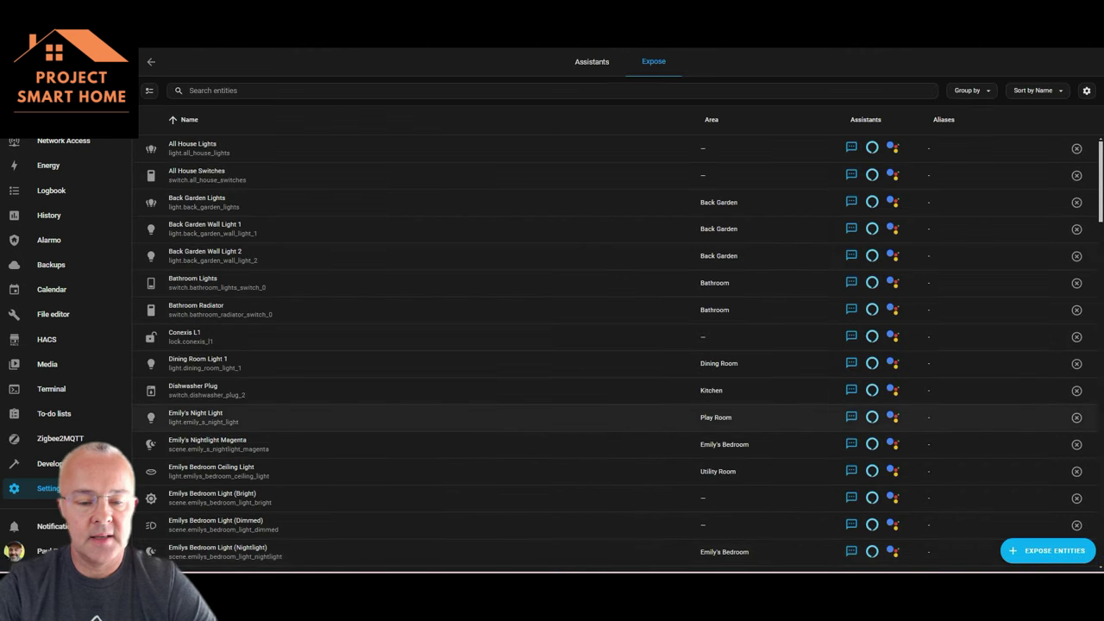
scroll(618, 418, "down", 2)
scroll(617, 418, "up", 2)
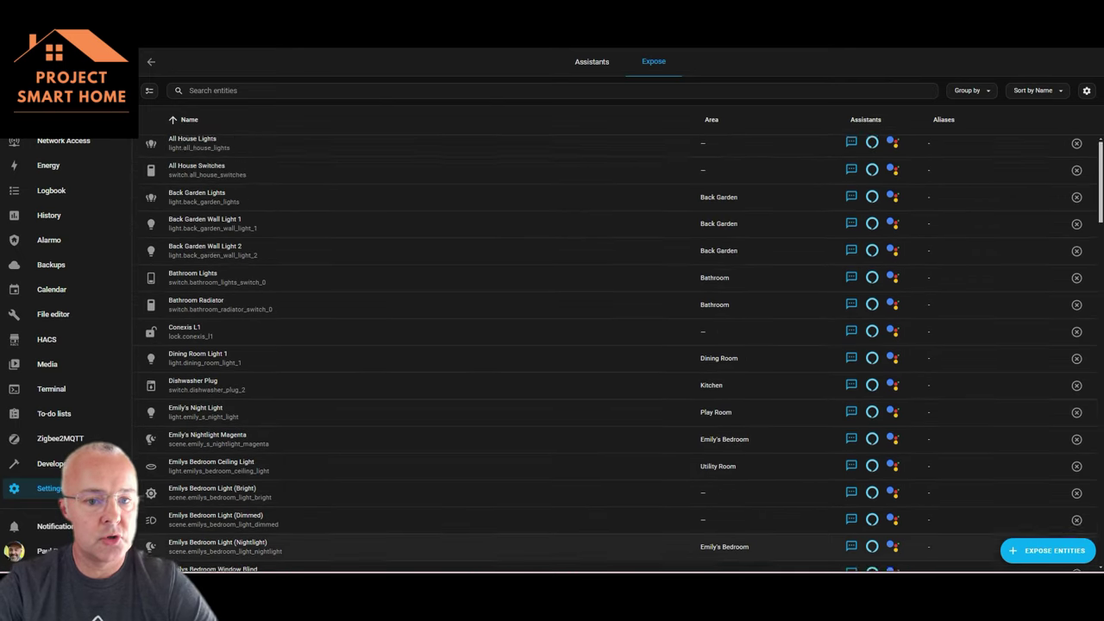
left_click(189, 90)
type("w")
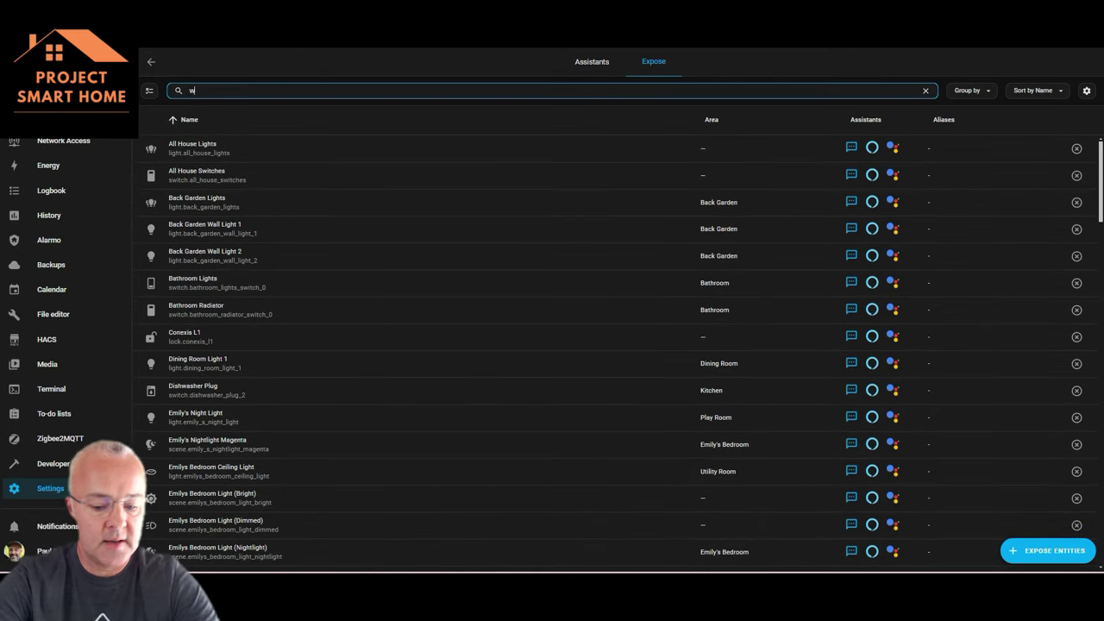
type("ash")
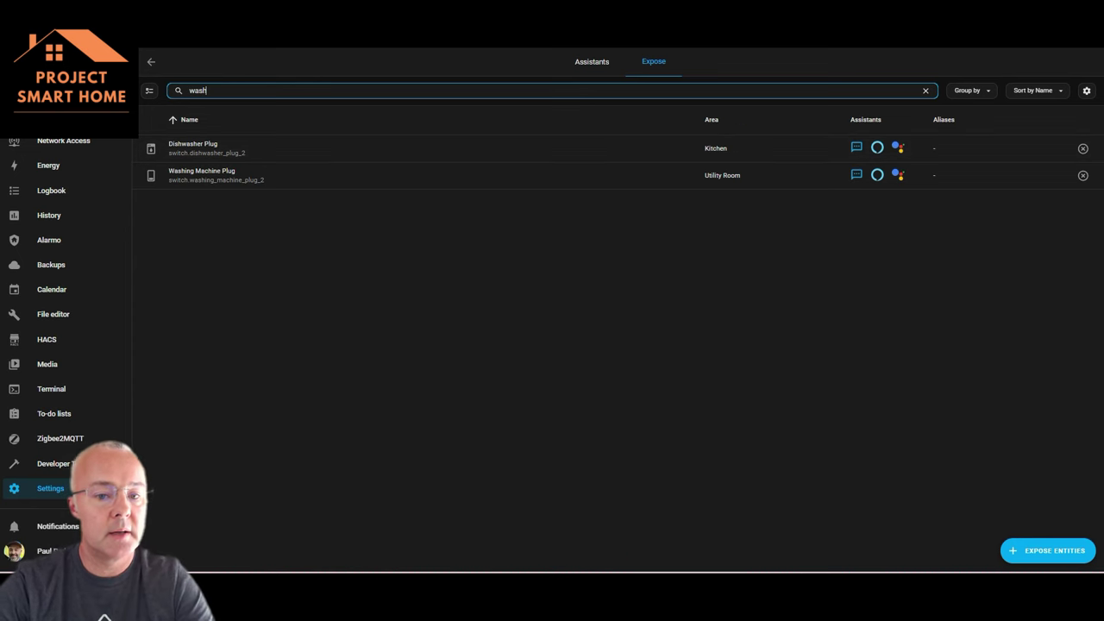
Replace the exposed entities search term with "tum" to find the tumble dryer's plug.
key("BackSpace")
key("BackSpace")
key("BackSpace")
key("BackSpace")
type("tum")
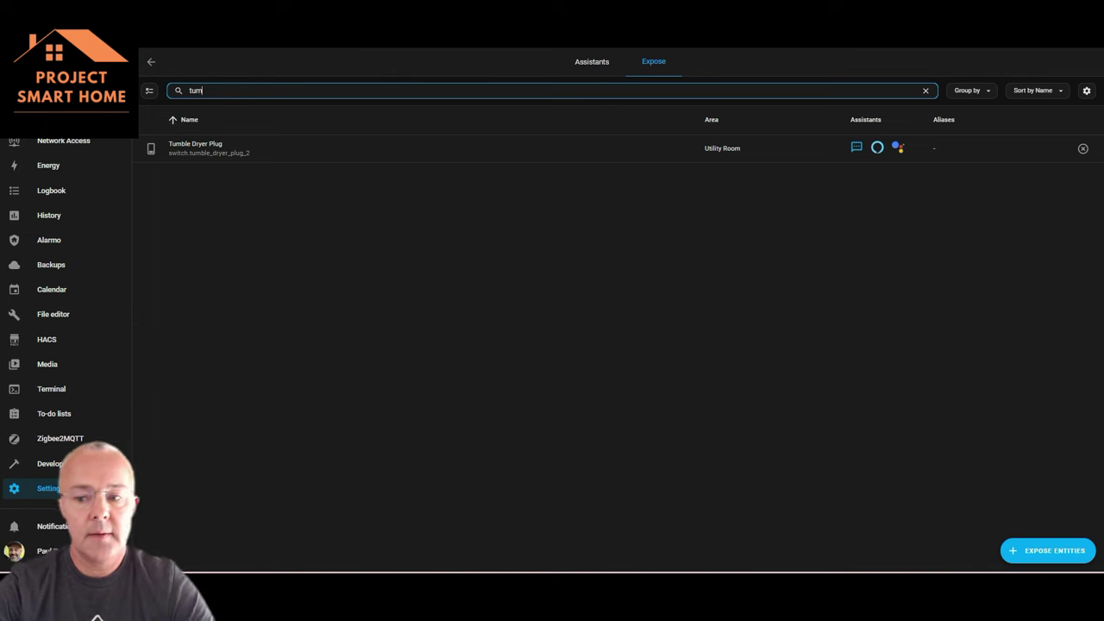